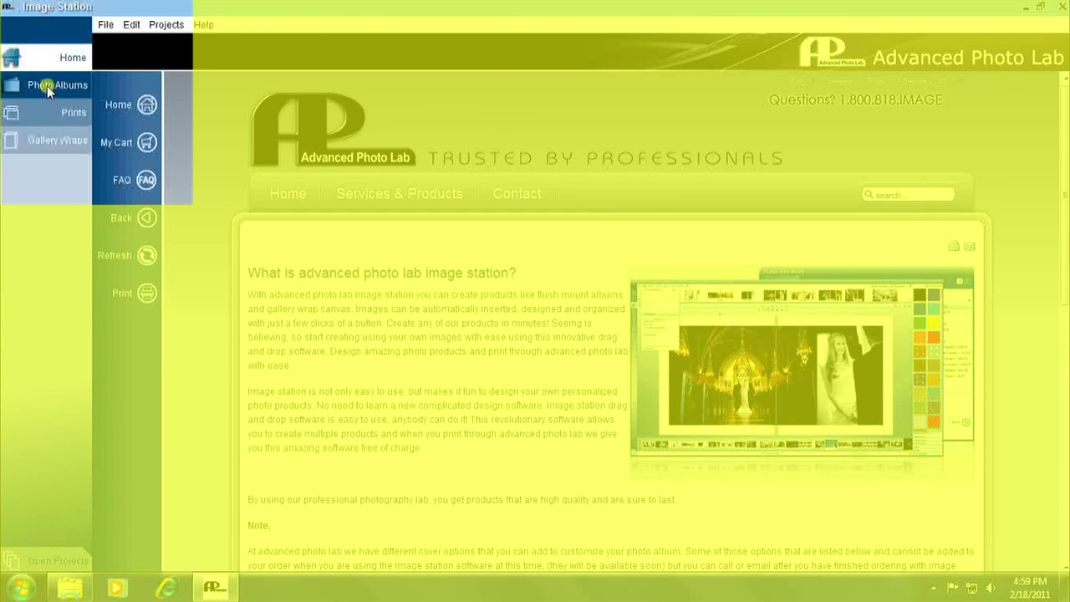
# - Open the Photo Albums section from the left sidebar
pyautogui.click(47, 85)
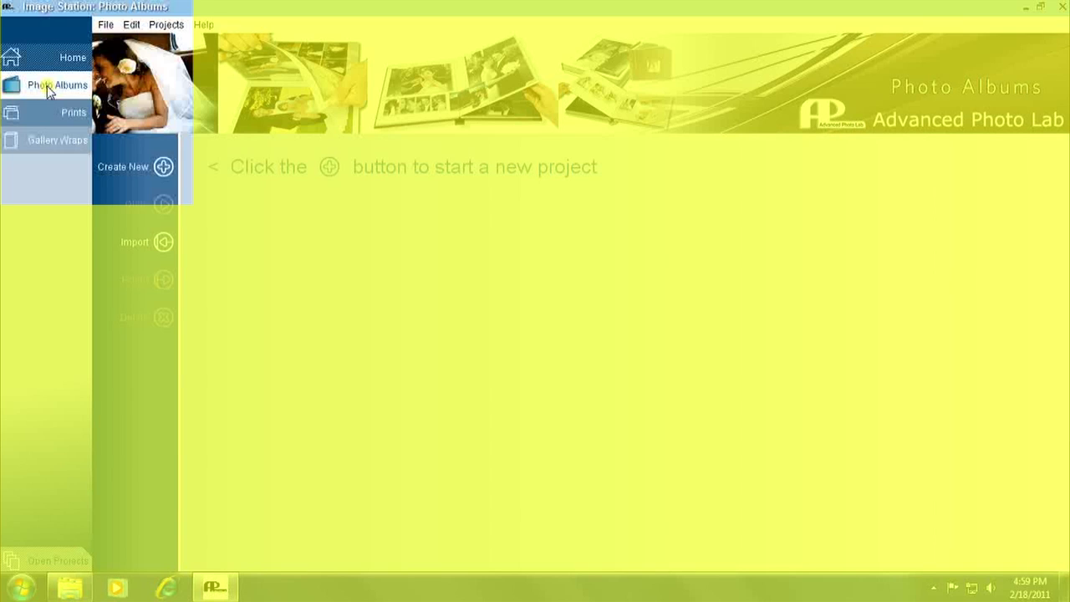
# - Start a new album and, after previewing other types, choose the 12x12 Premium flush mount album
pyautogui.click(164, 168)
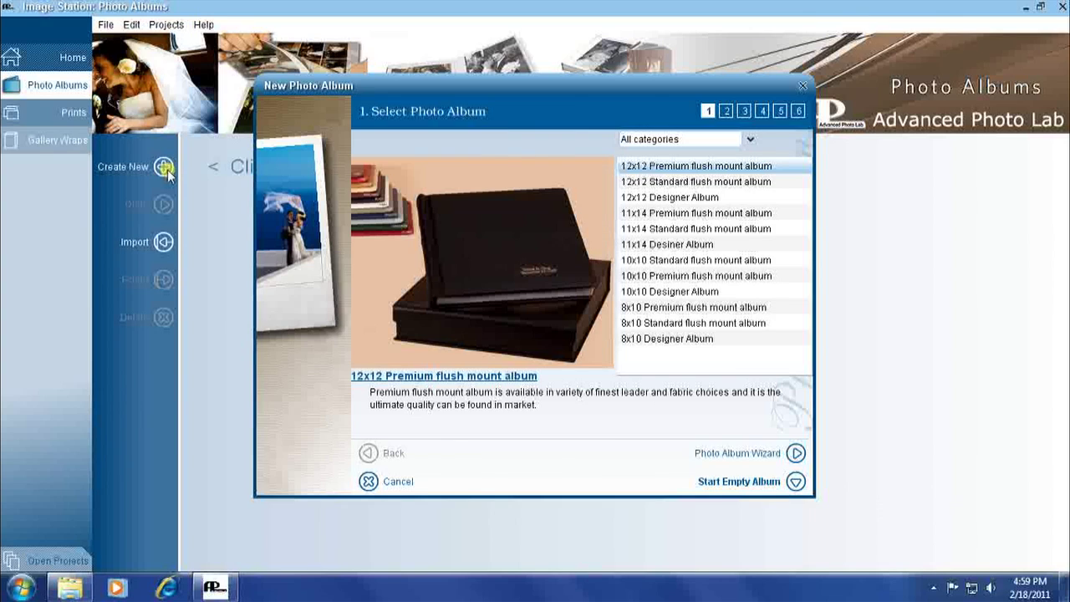
pyautogui.click(657, 185)
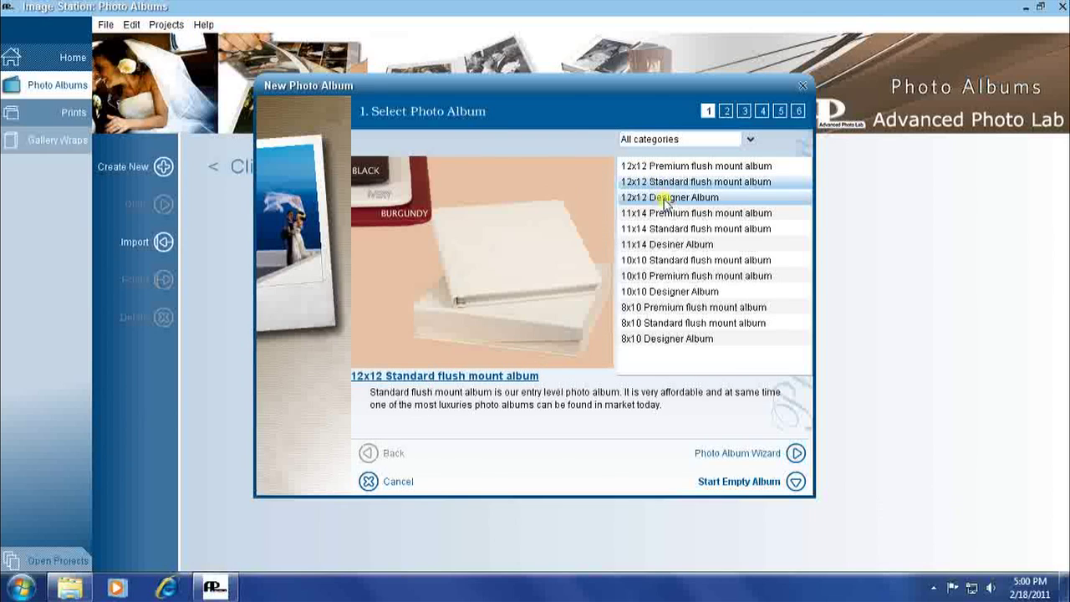
pyautogui.click(666, 215)
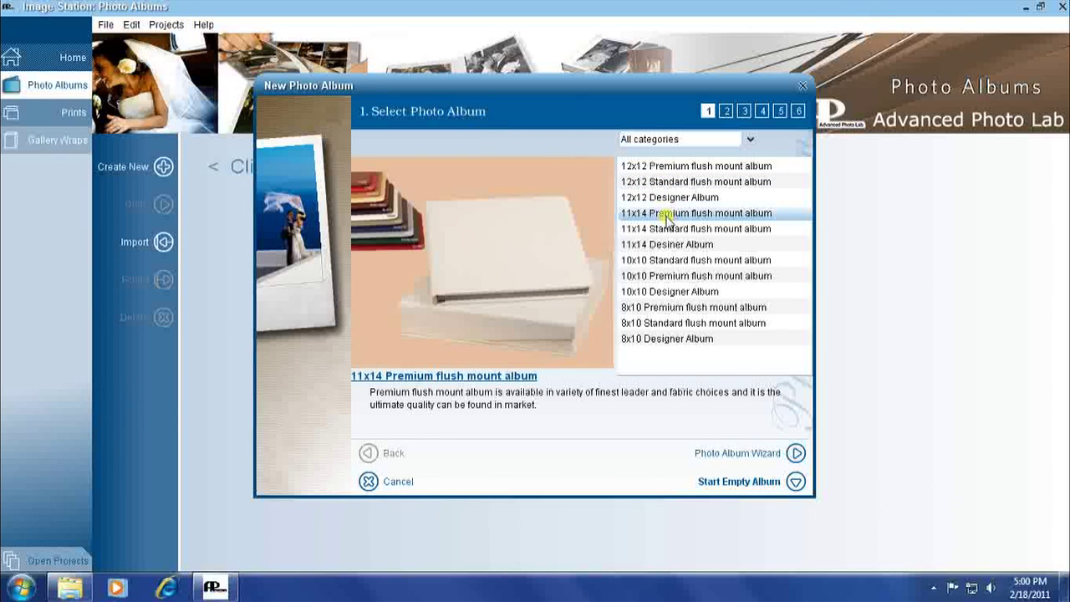
pyautogui.click(669, 244)
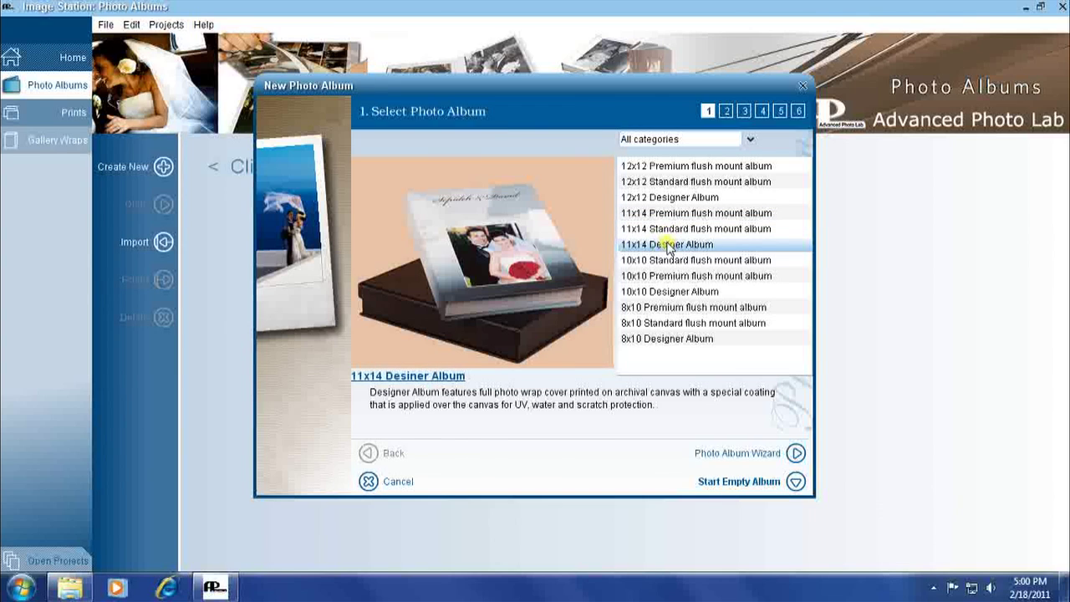
pyautogui.click(687, 168)
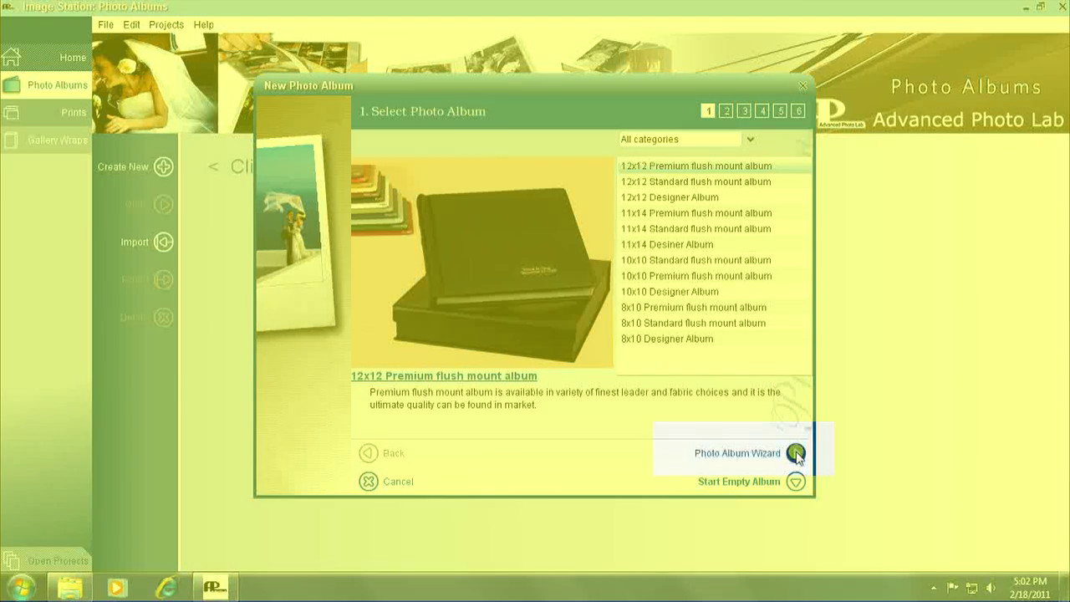
# - Launch the Photo Album Wizard and choose the Clean theme after previewing Birthday, Kids, Sports and Wedding One
pyautogui.click(794, 455)
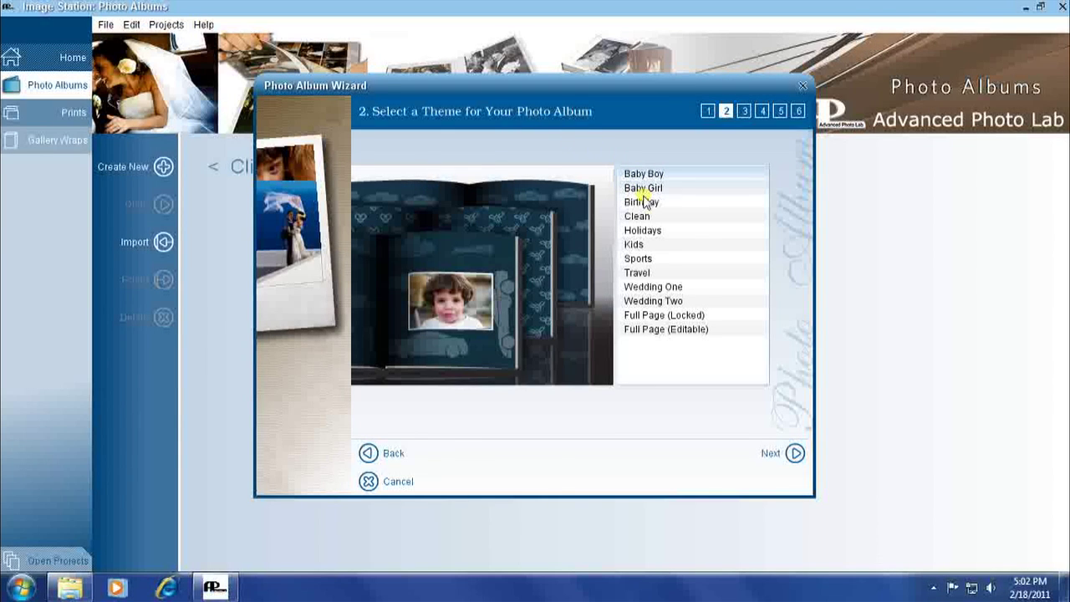
pyautogui.click(640, 203)
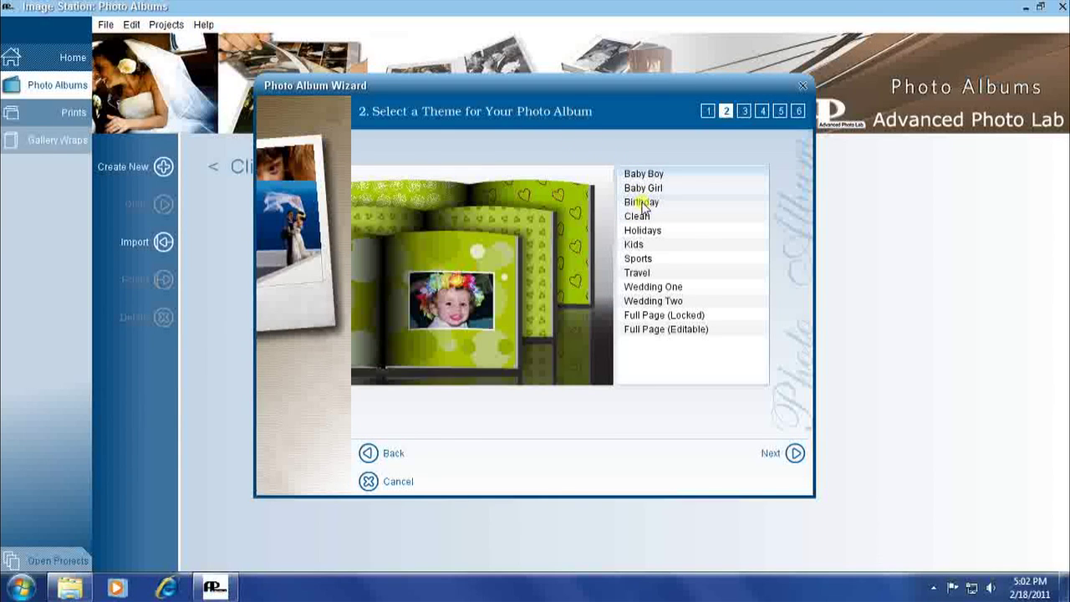
pyautogui.click(641, 189)
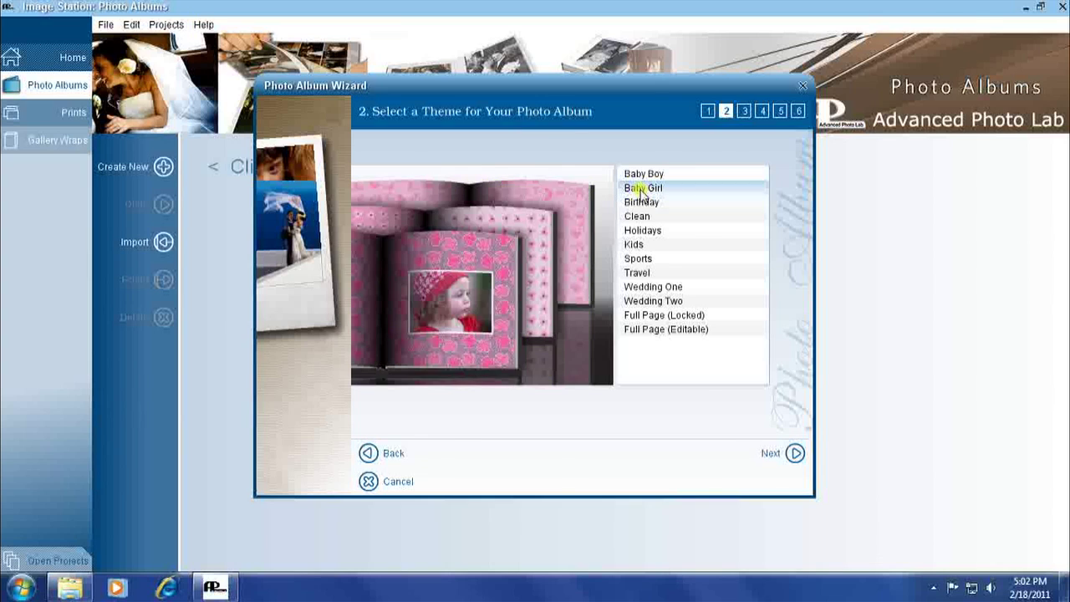
pyautogui.click(631, 244)
pyautogui.click(633, 261)
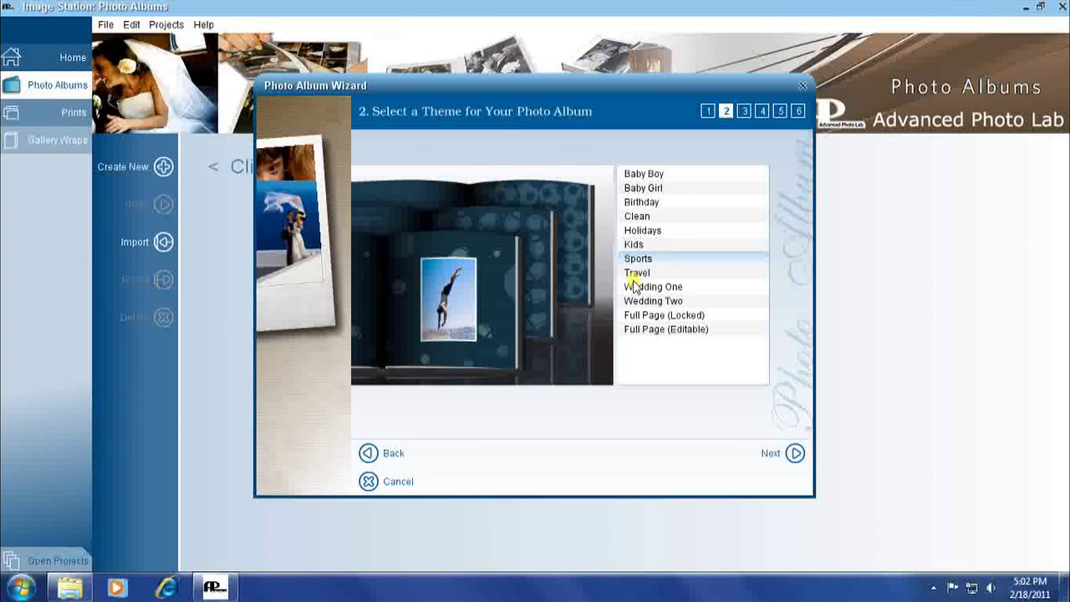
pyautogui.click(637, 287)
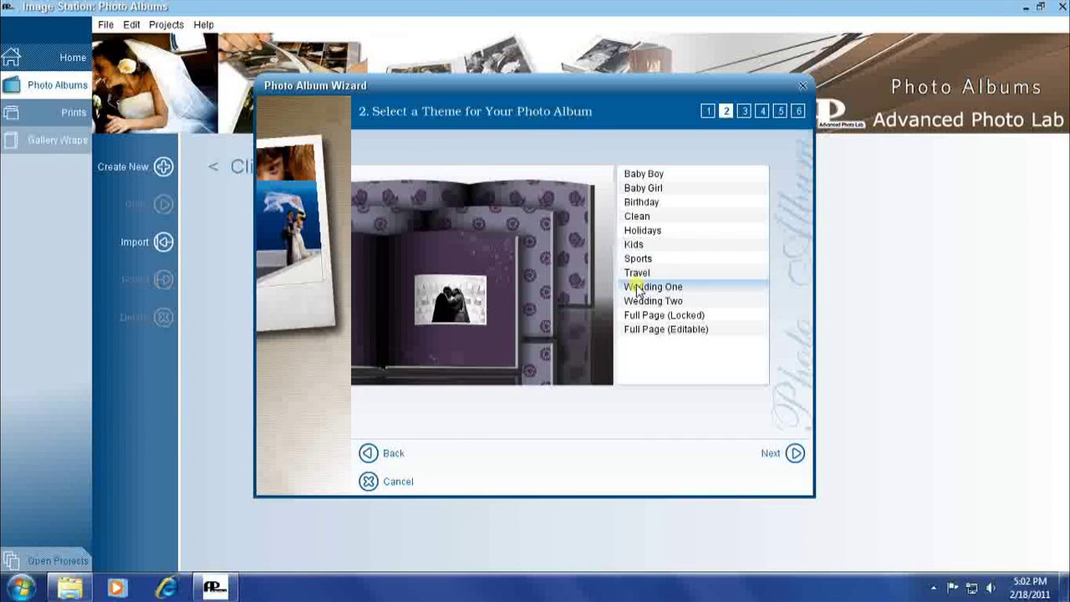
pyautogui.click(643, 217)
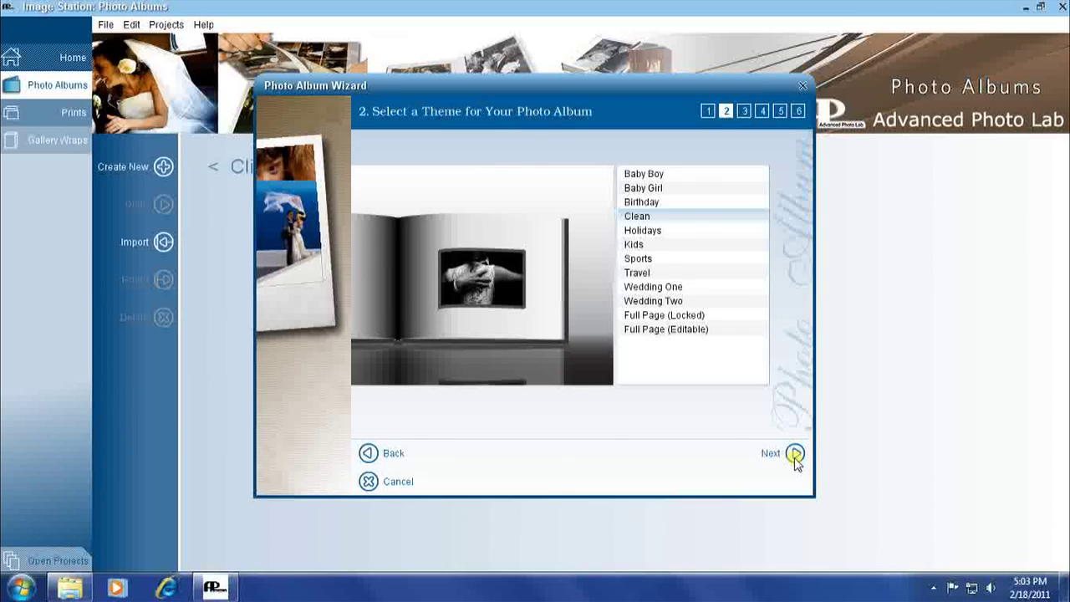
# - Select all 40 pictures in the wed album folder as the album's photos
pyautogui.click(794, 456)
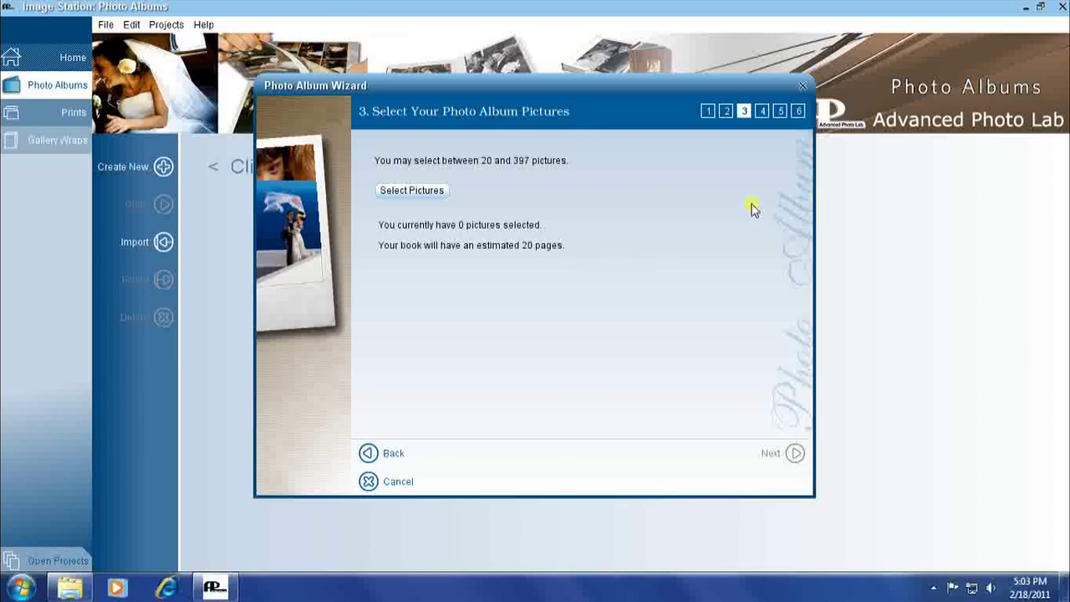
pyautogui.click(411, 191)
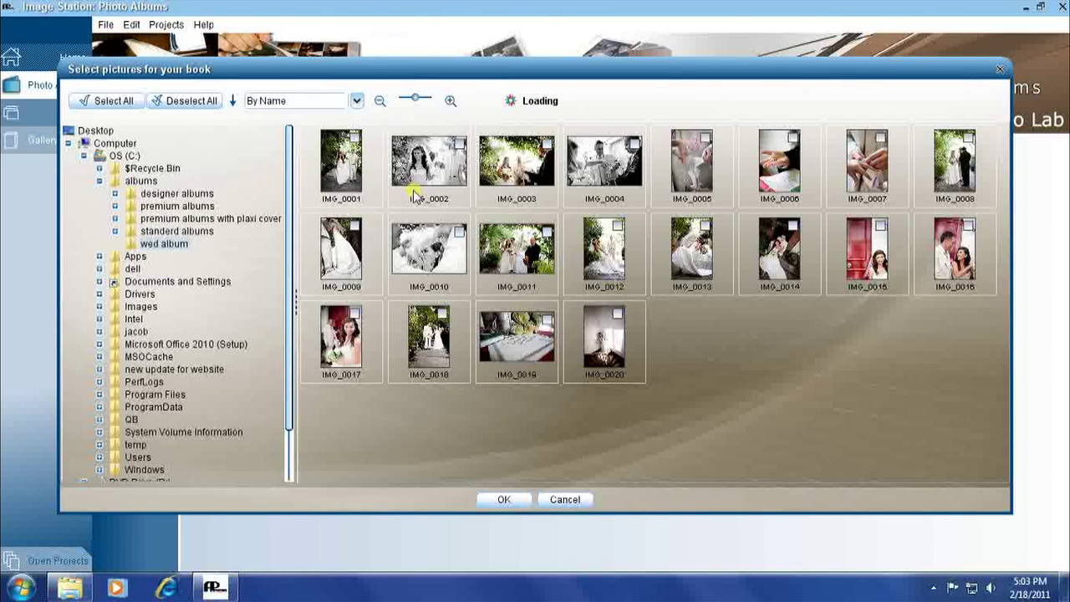
pyautogui.click(463, 238)
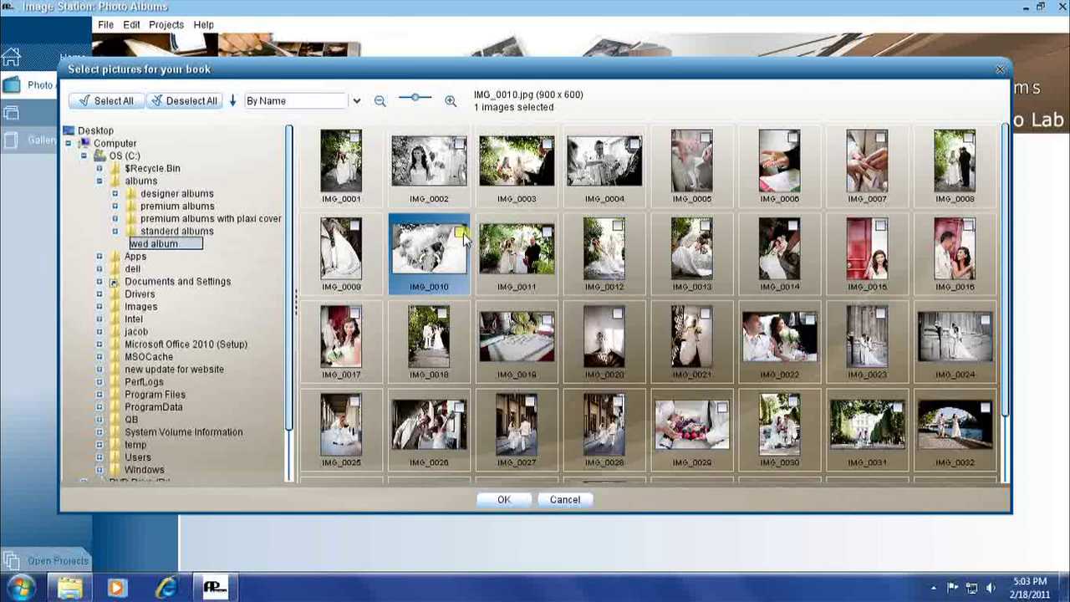
pyautogui.click(546, 229)
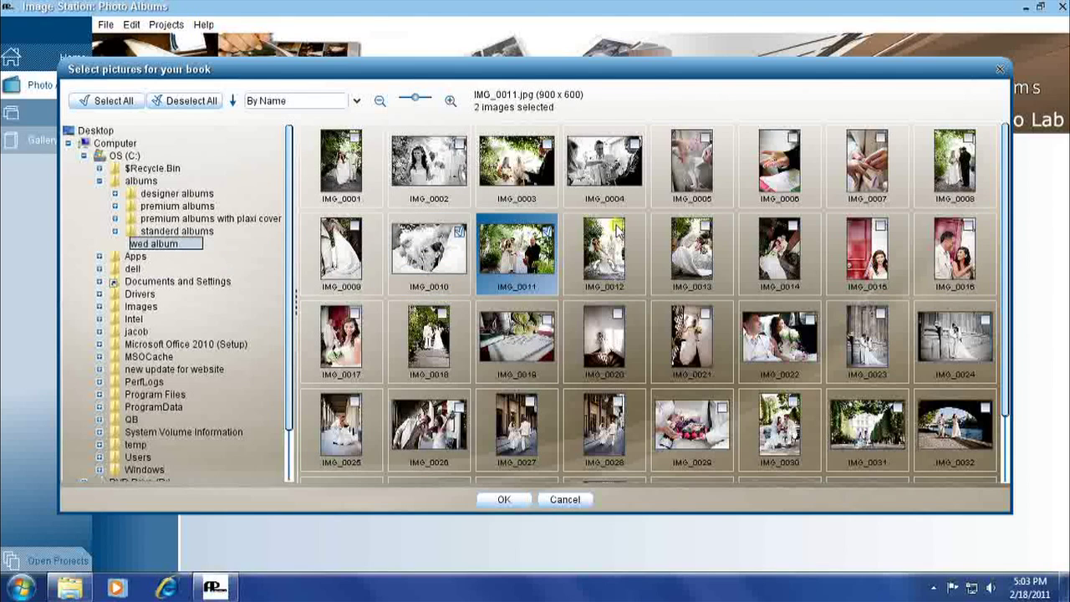
pyautogui.click(617, 226)
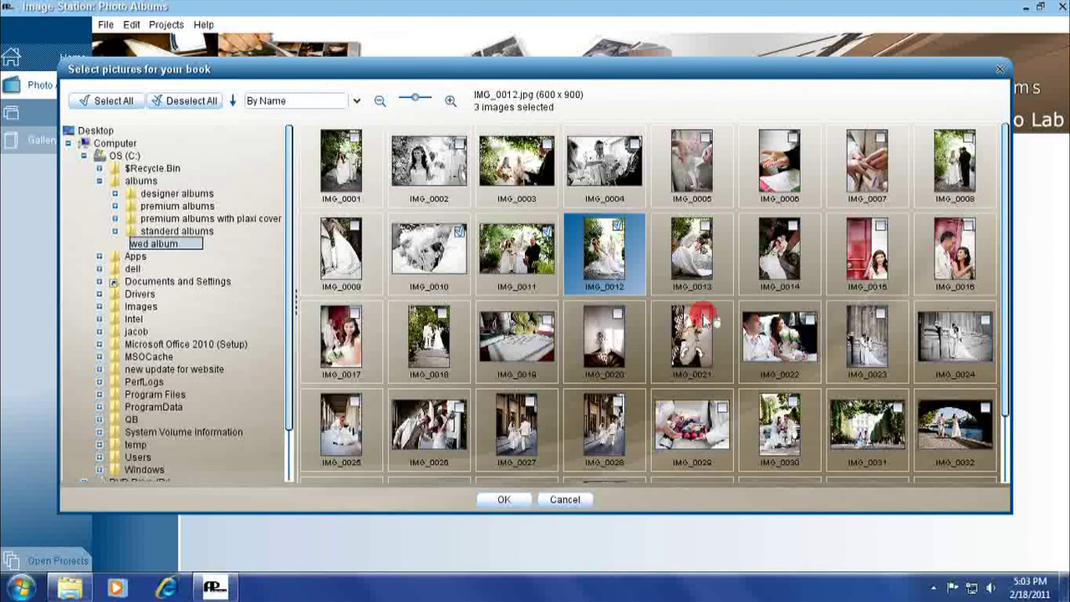
pyautogui.click(707, 314)
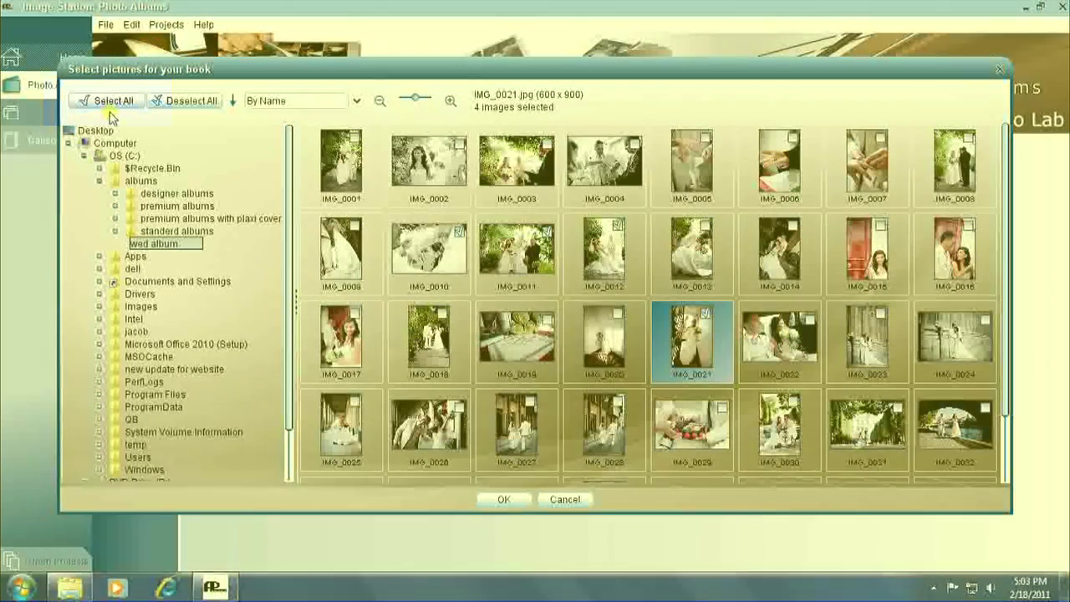
pyautogui.click(106, 102)
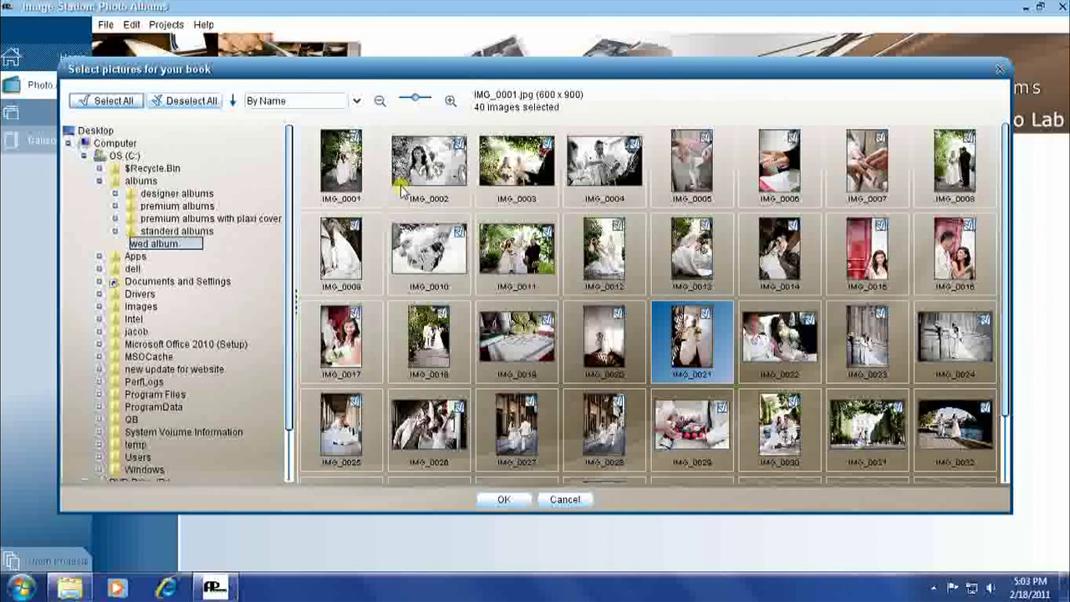
pyautogui.click(504, 500)
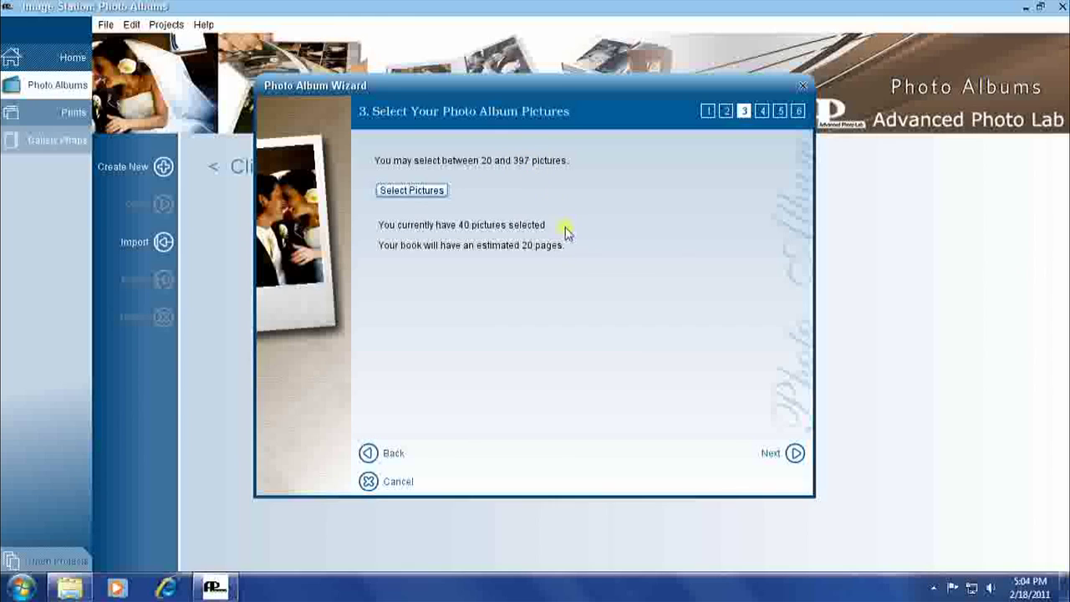
# - Pass the preview and caption steps with no caption, then finish to generate the 20-page album
pyautogui.click(793, 453)
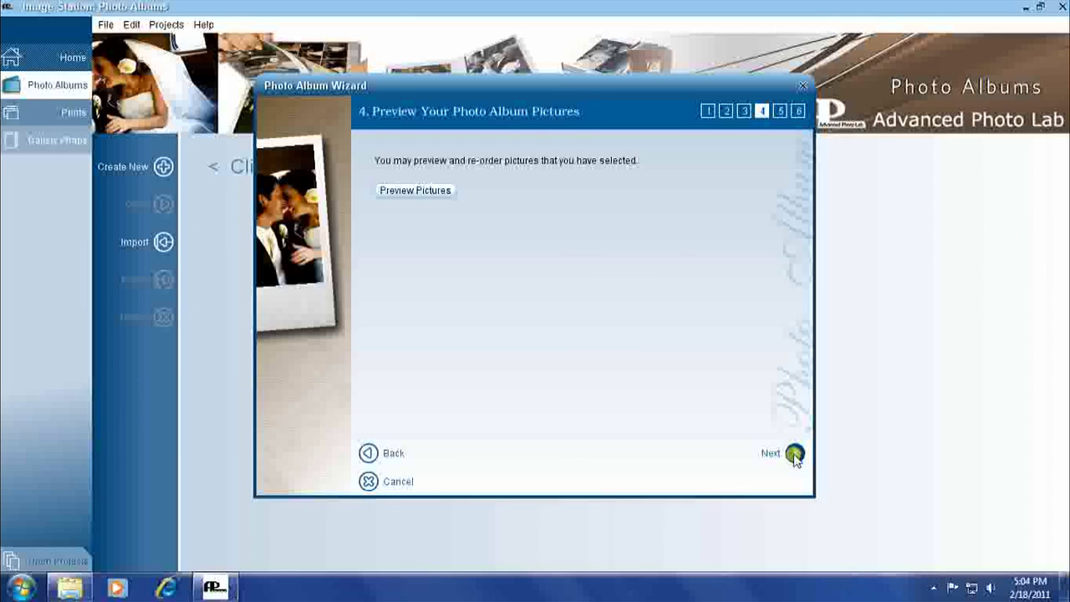
pyautogui.click(793, 454)
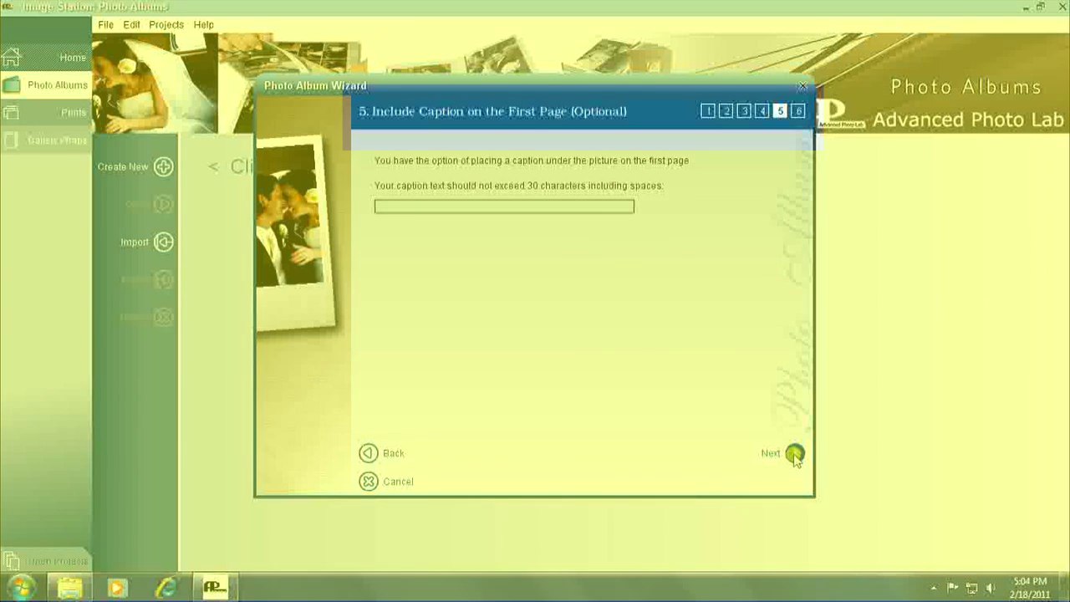
pyautogui.click(793, 454)
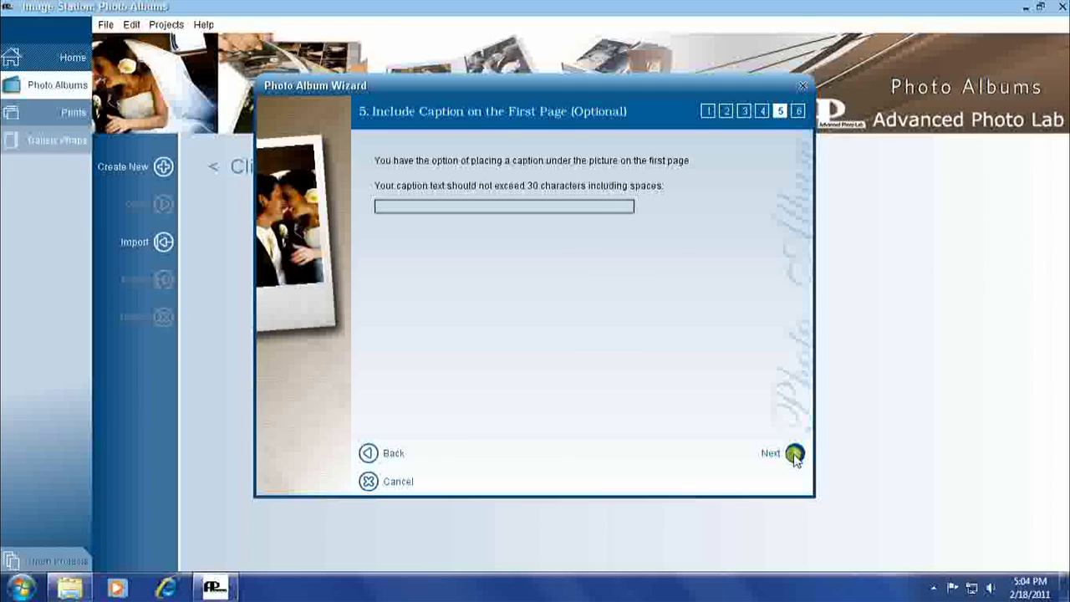
pyautogui.click(793, 454)
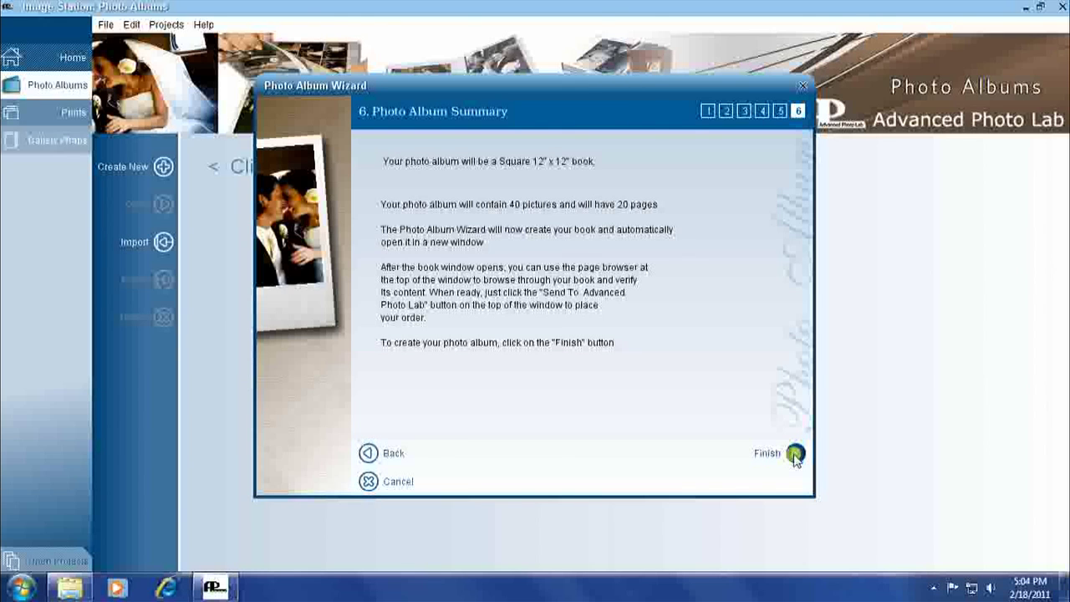
pyautogui.click(795, 453)
pyautogui.click(796, 456)
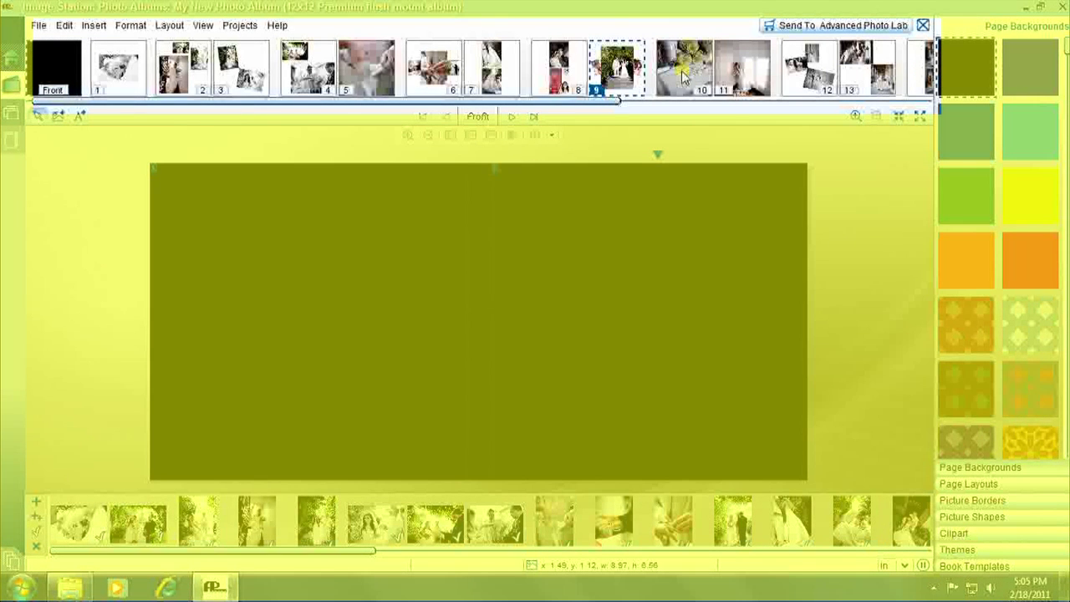
# - Browse through the page strip and open the pages 2–3 spread on the canvas
pyautogui.click(682, 75)
pyautogui.click(800, 75)
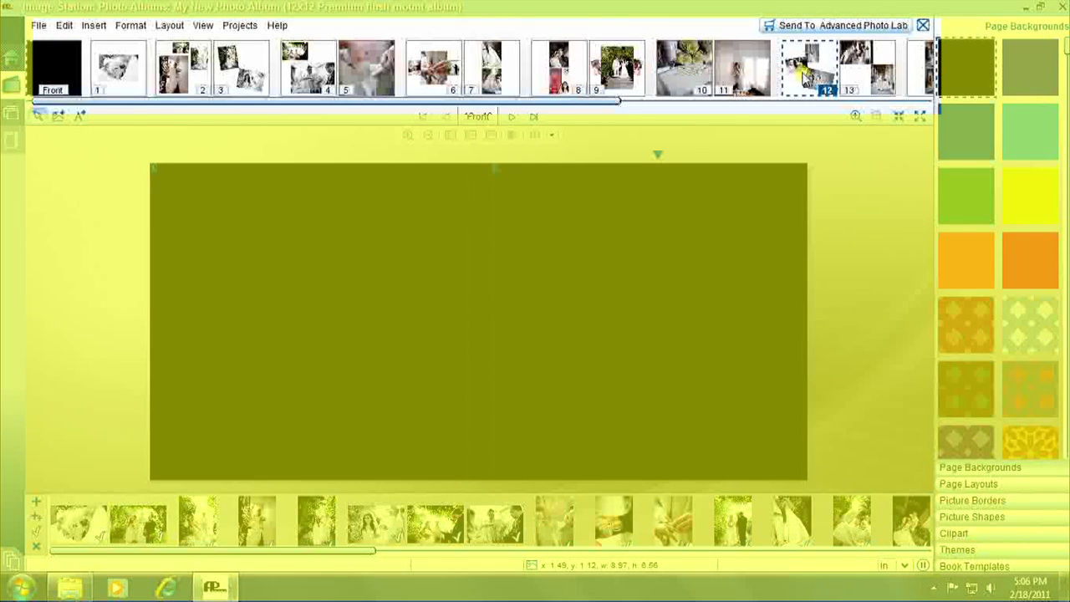
pyautogui.click(873, 77)
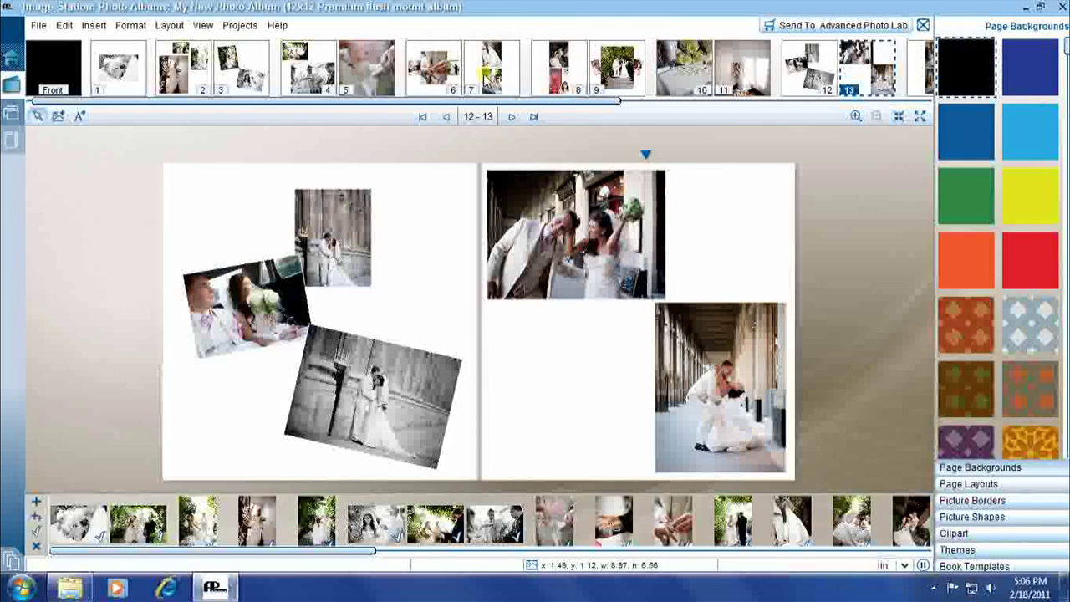
pyautogui.click(485, 75)
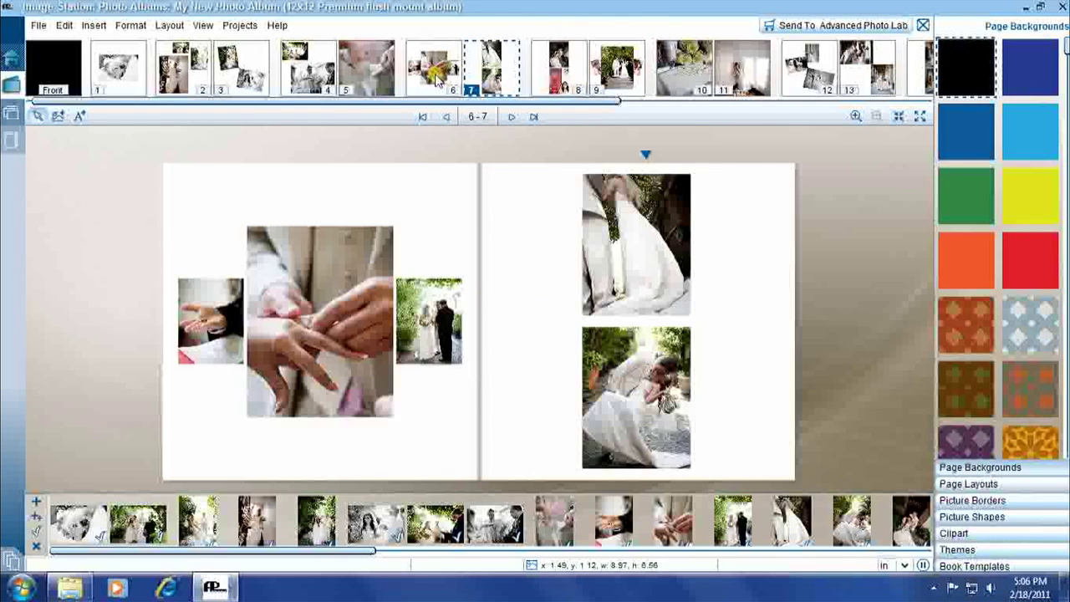
pyautogui.click(376, 74)
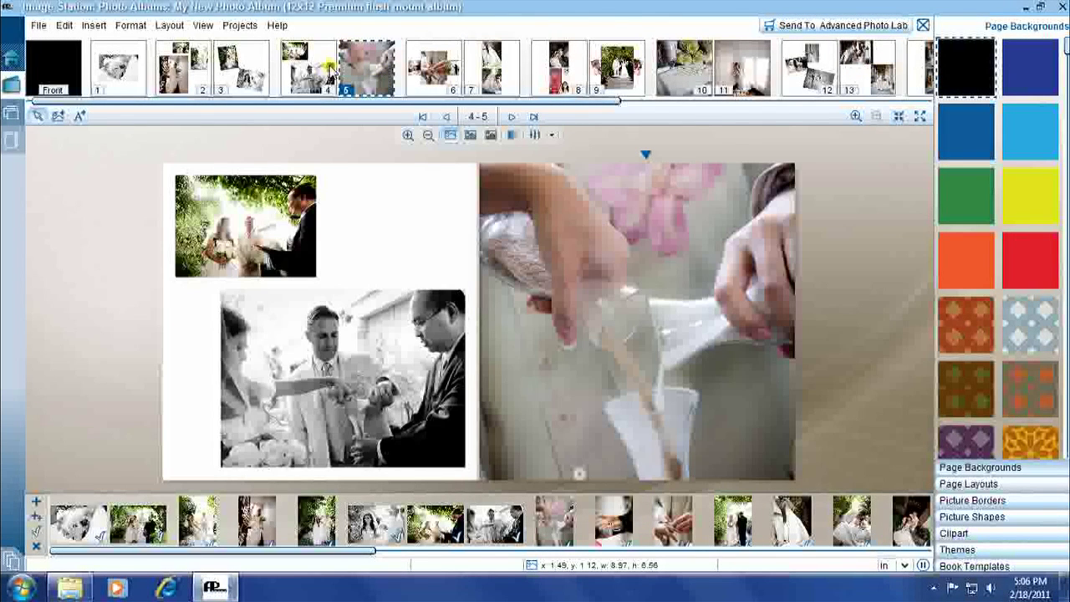
pyautogui.click(255, 74)
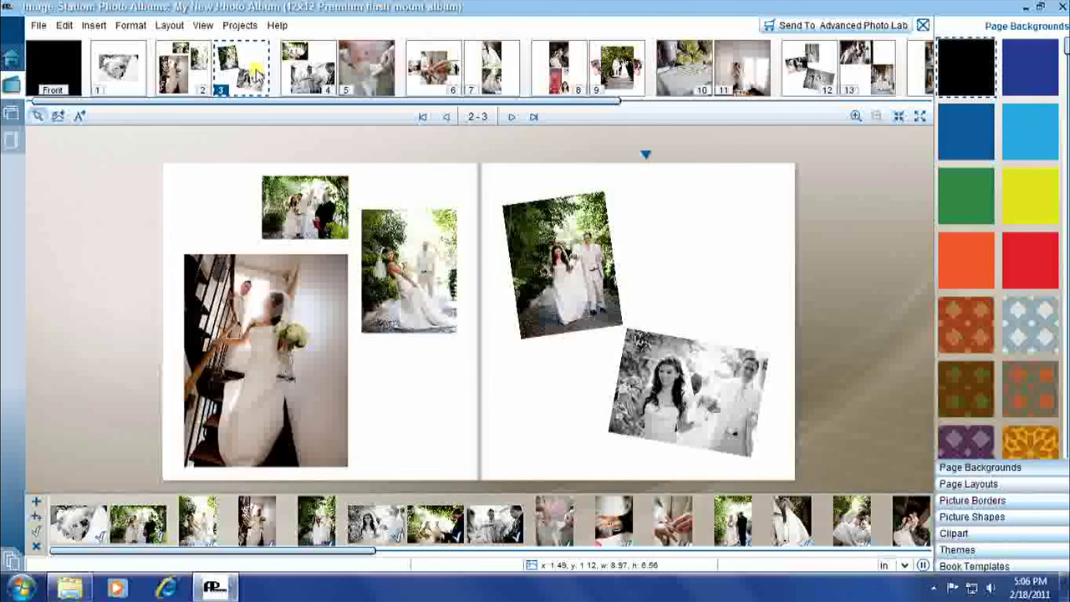
pyautogui.click(179, 73)
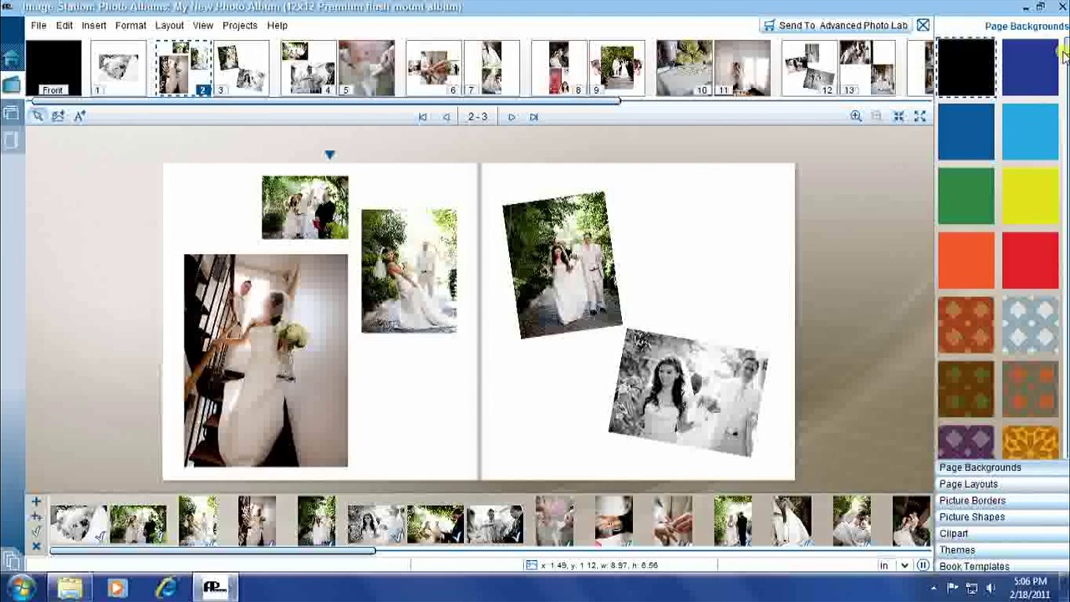
# - Browse Page Layouts, Picture Borders, Picture Shapes, Clipart and Themes, ending on Book Templates
pyautogui.moveTo(1066, 50); pyautogui.dragTo(1066, 468)
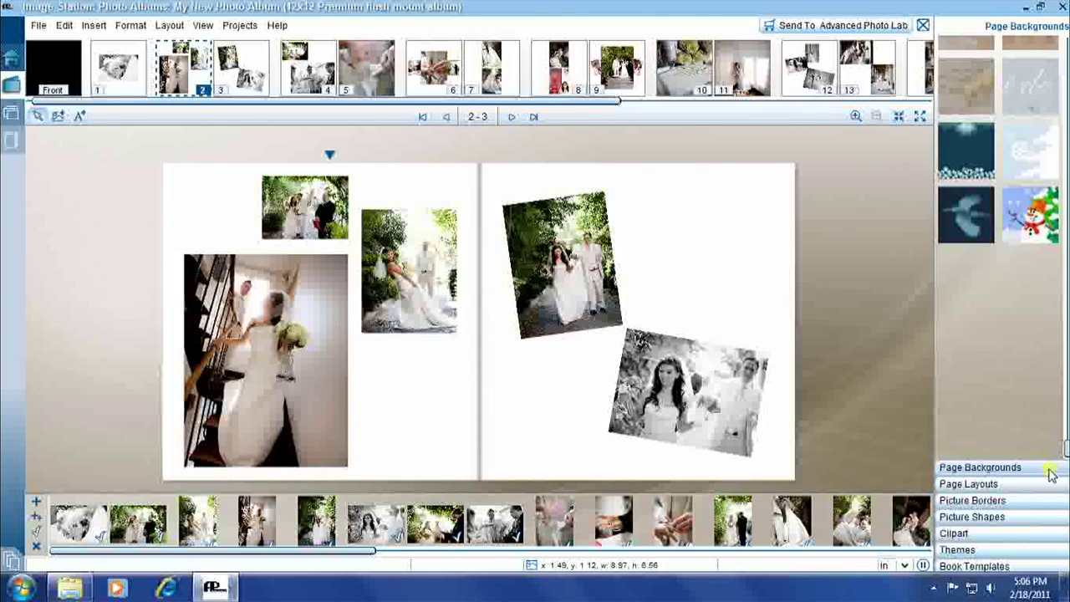
pyautogui.click(974, 485)
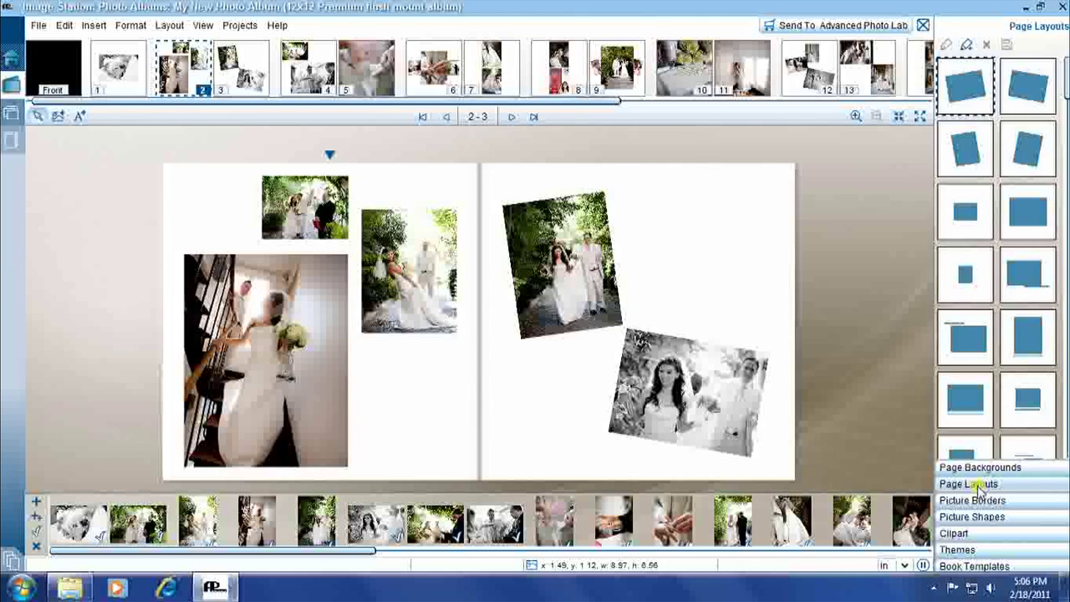
pyautogui.moveTo(1064, 92); pyautogui.dragTo(1065, 309)
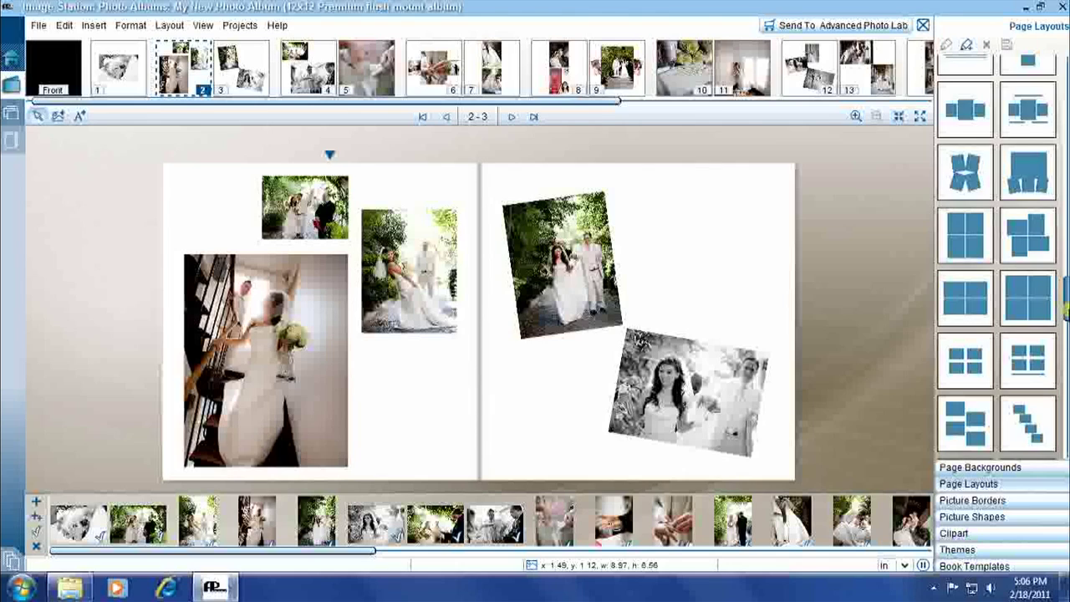
pyautogui.click(993, 500)
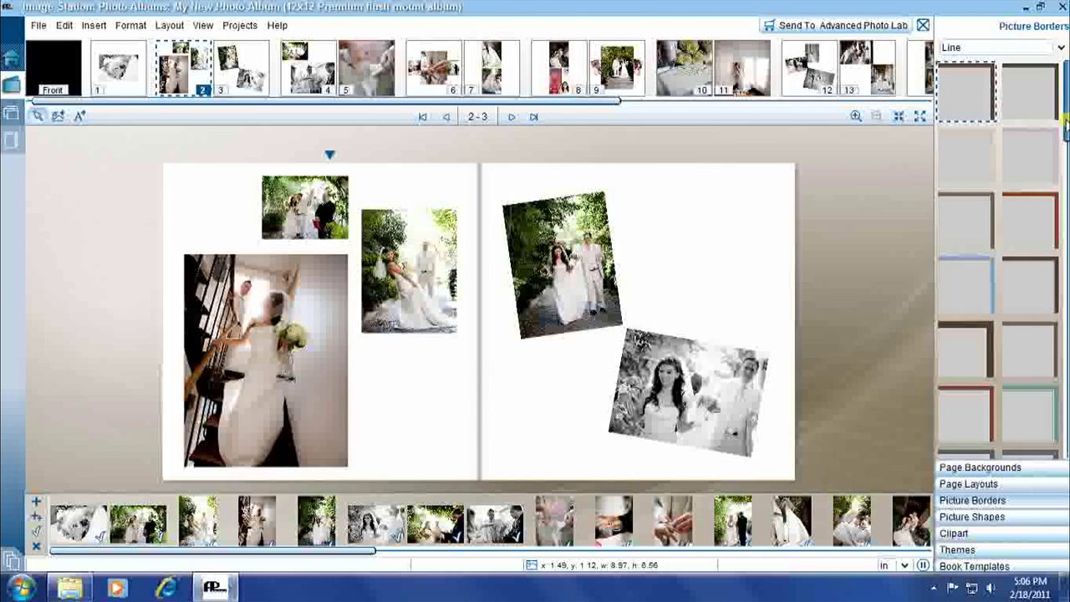
pyautogui.moveTo(1066, 124); pyautogui.dragTo(1065, 346)
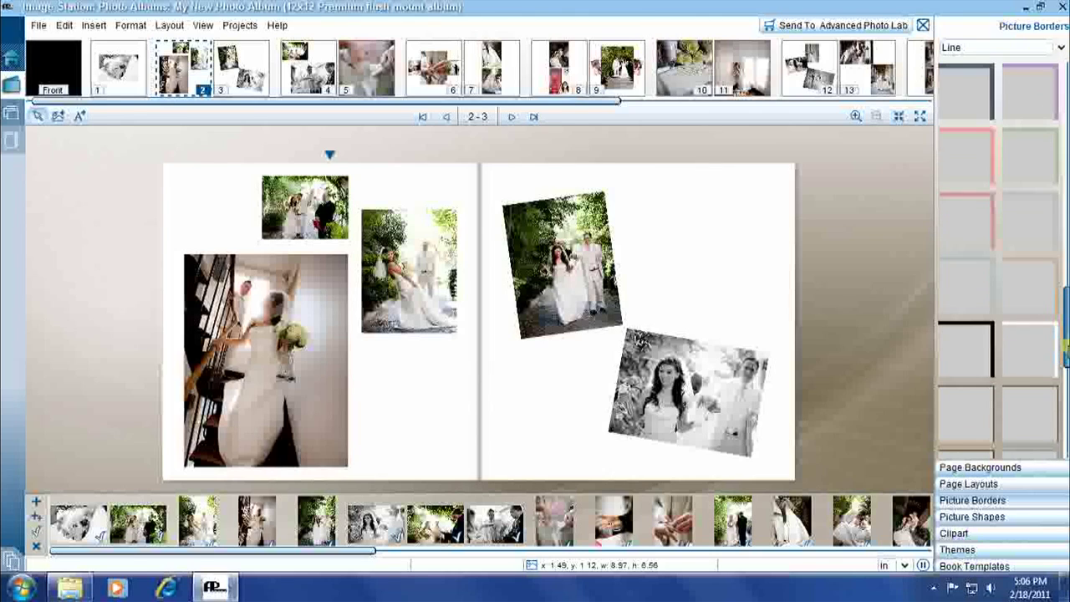
pyautogui.click(984, 519)
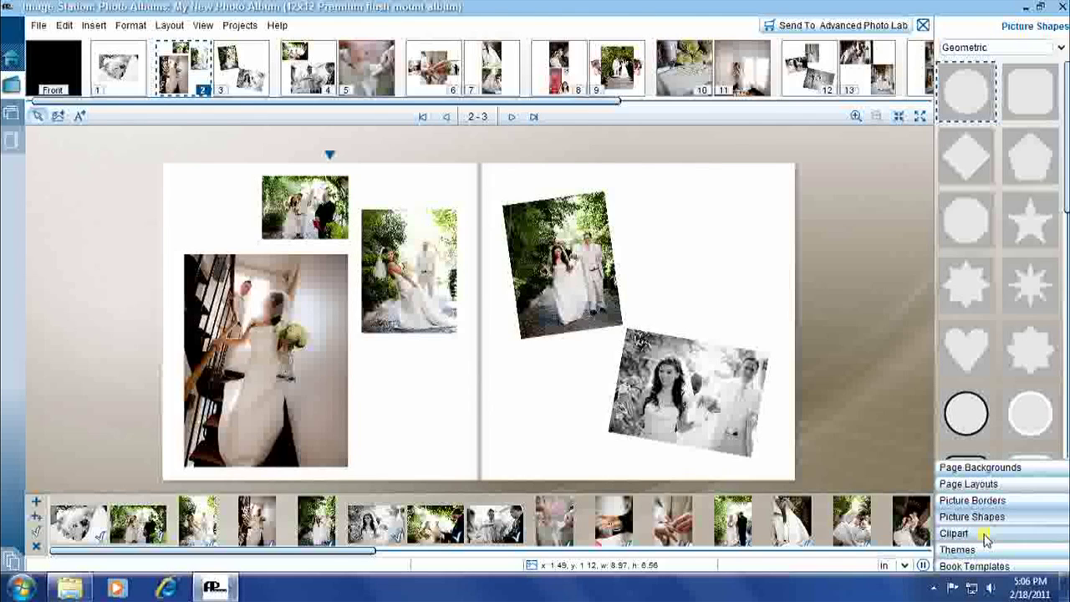
pyautogui.click(981, 534)
pyautogui.click(975, 550)
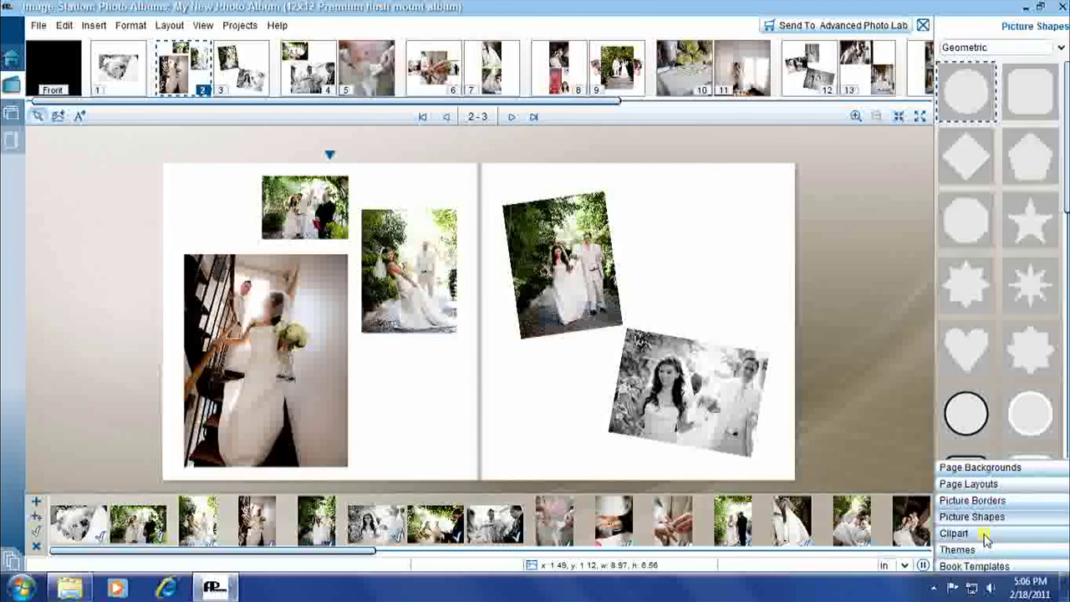
pyautogui.click(984, 535)
pyautogui.click(978, 550)
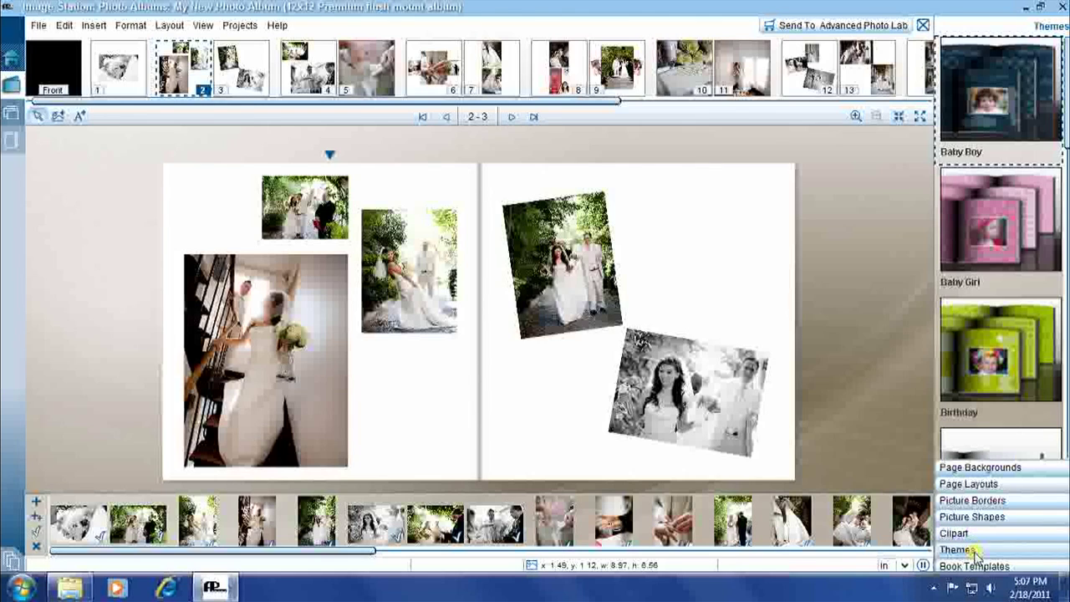
pyautogui.click(986, 567)
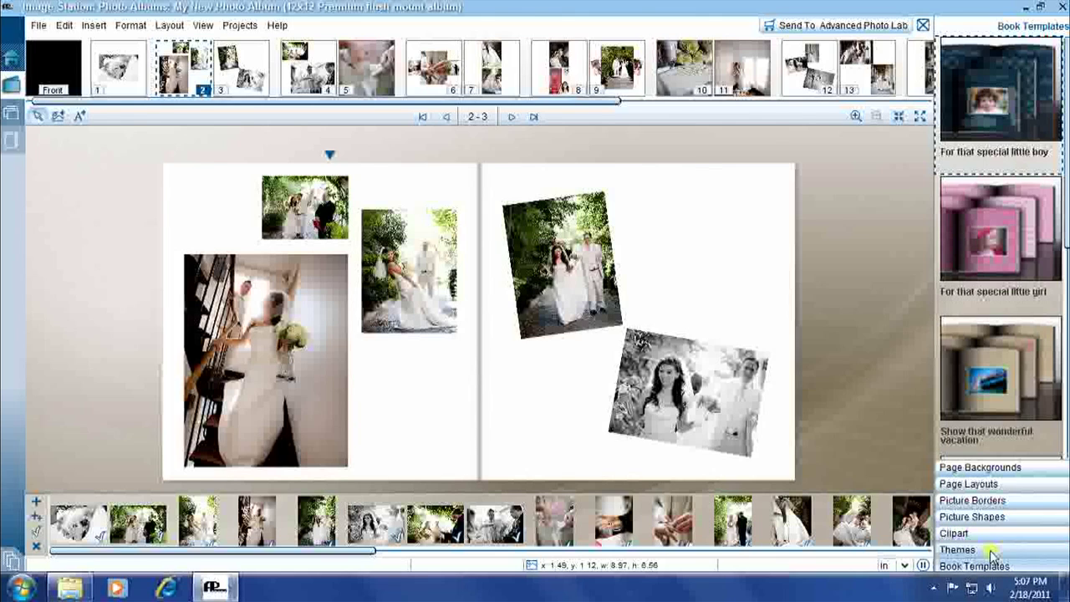
pyautogui.scroll(-2, 923, 535)
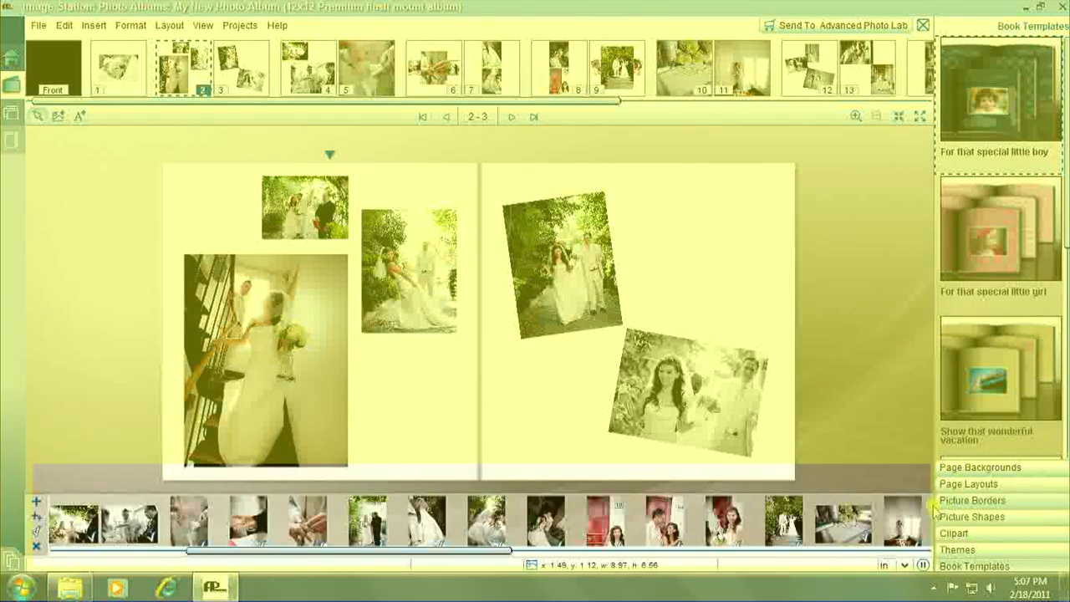
pyautogui.scroll(-2, 134, 542)
pyautogui.scroll(2, 134, 542)
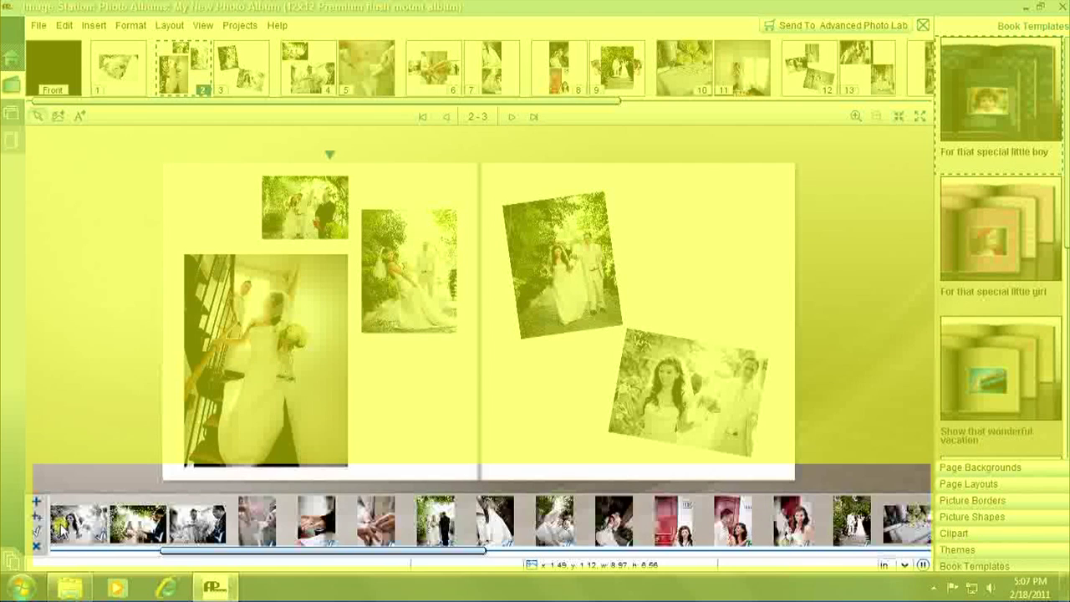
pyautogui.moveTo(134, 541); pyautogui.dragTo(379, 541)
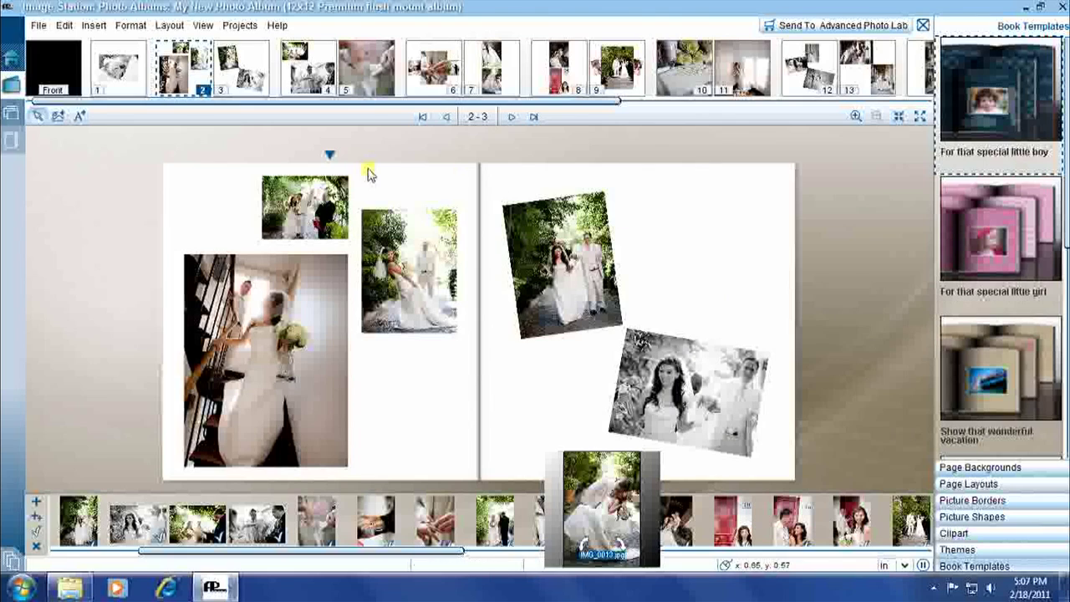
# - Delete the small top-left photo and the other small photo from page 2
pyautogui.click(876, 310)
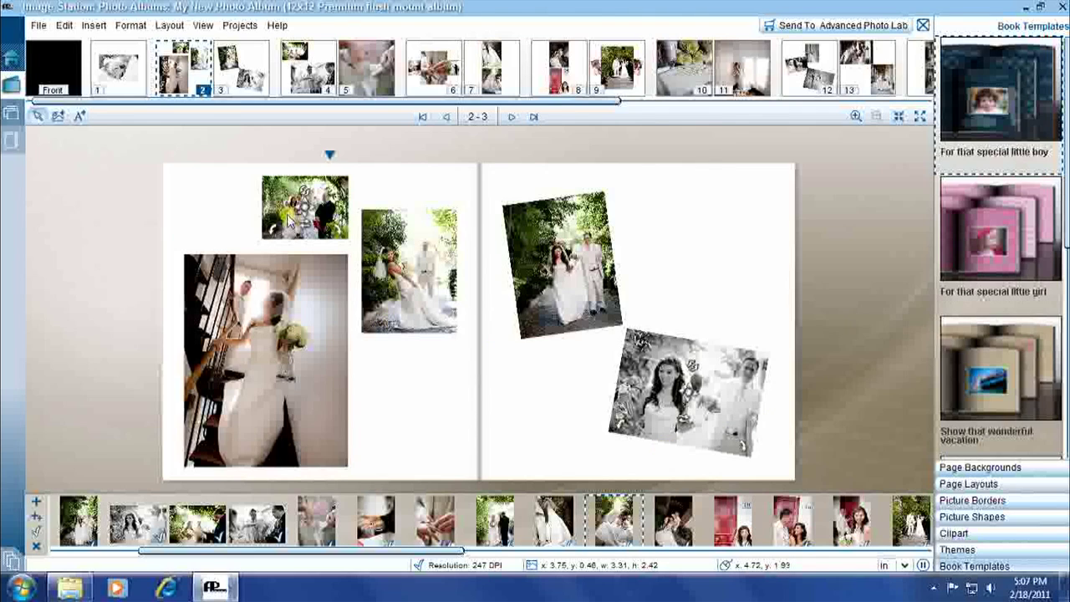
pyautogui.rightClick(326, 213)
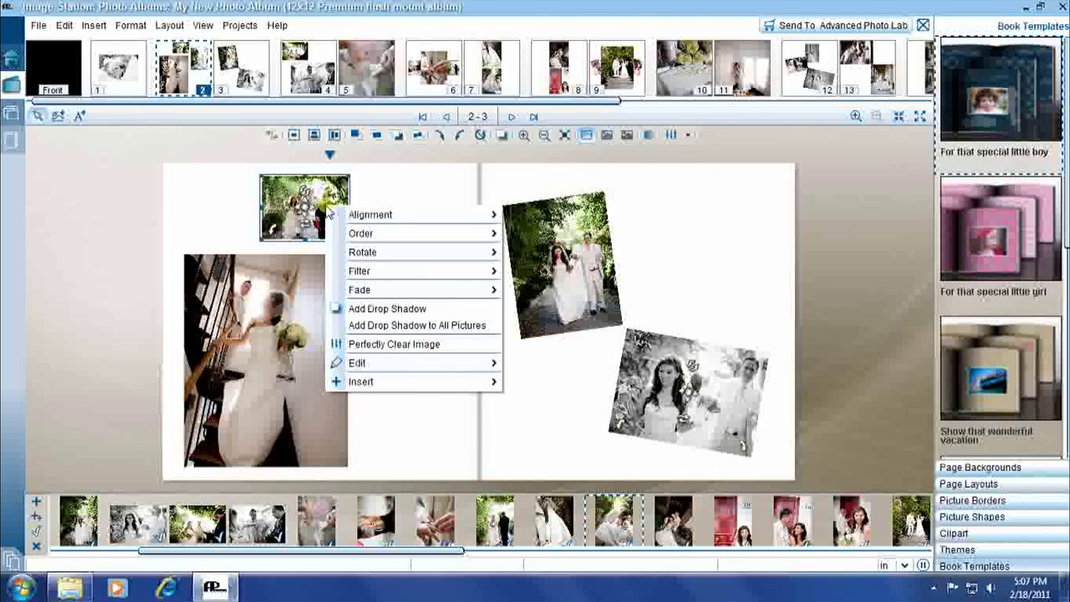
pyautogui.moveTo(365, 373)
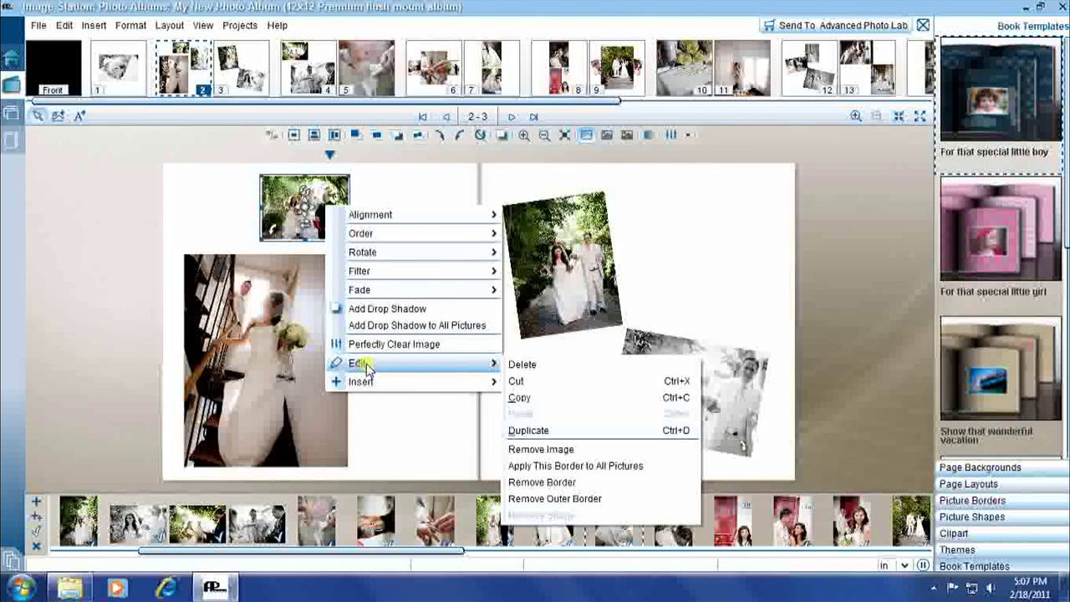
pyautogui.click(527, 363)
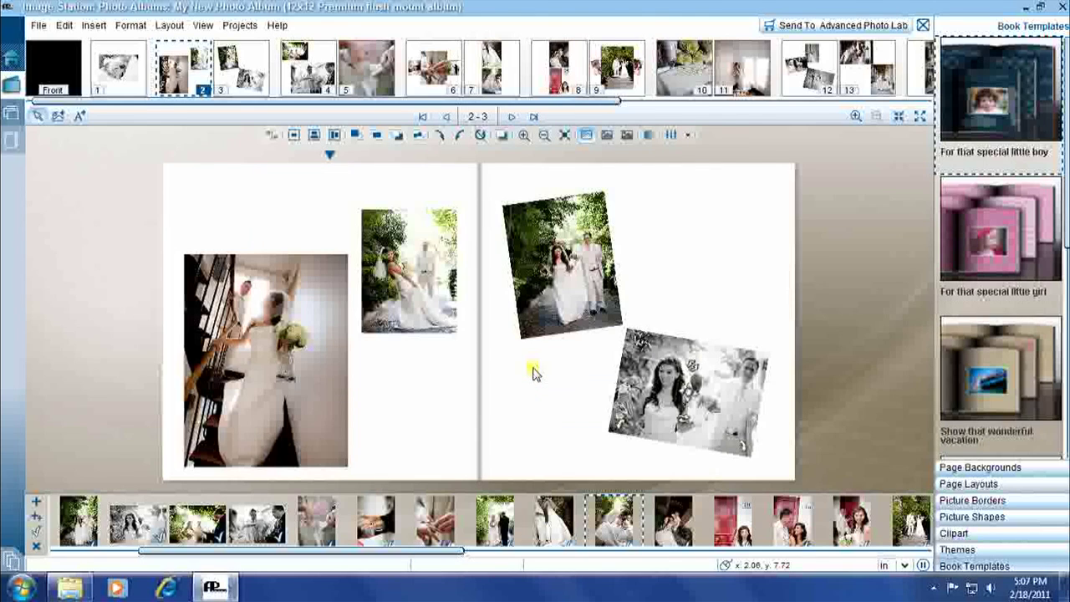
pyautogui.rightClick(416, 284)
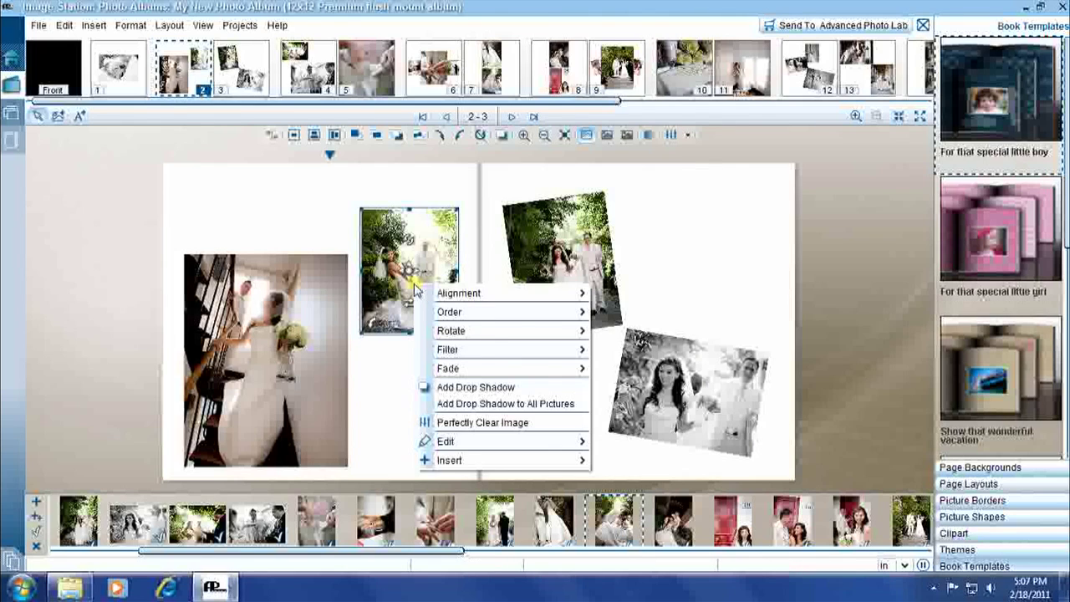
pyautogui.moveTo(456, 444)
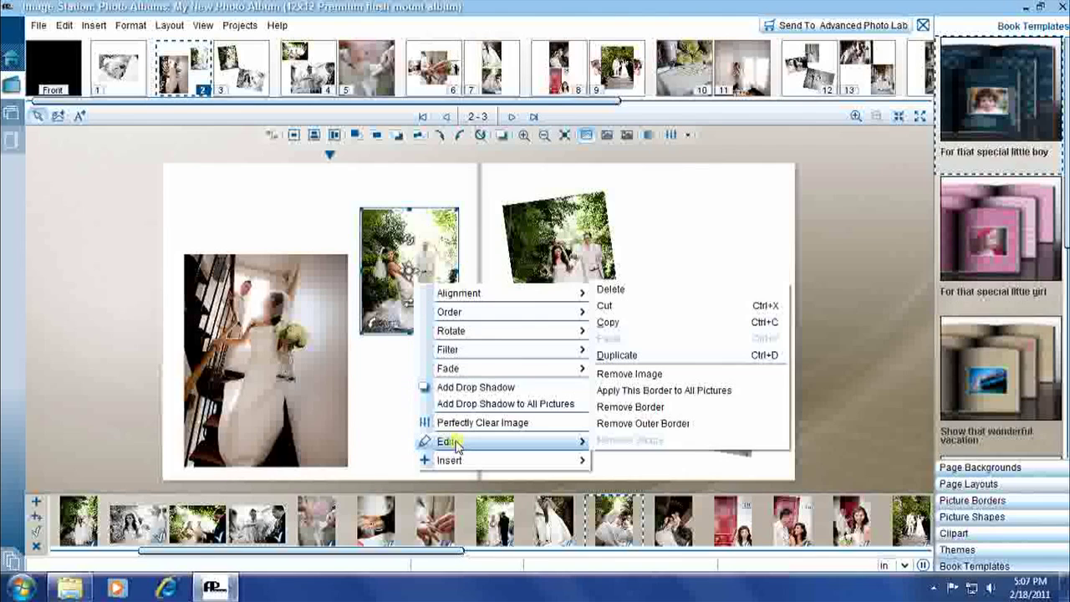
pyautogui.click(611, 290)
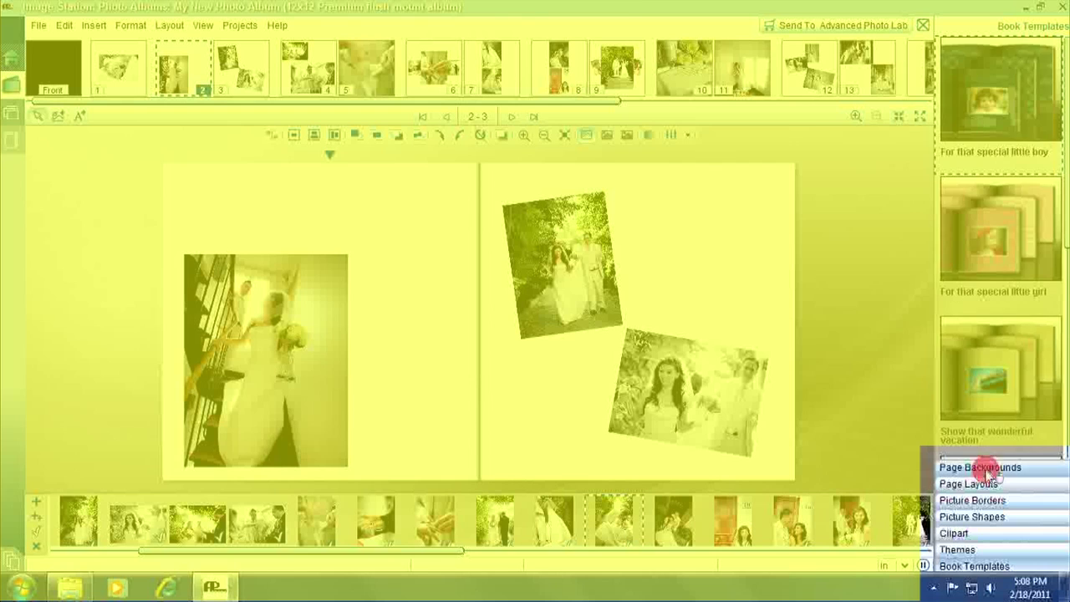
# - Apply a plain black background across both pages of the 2–3 spread
pyautogui.click(986, 469)
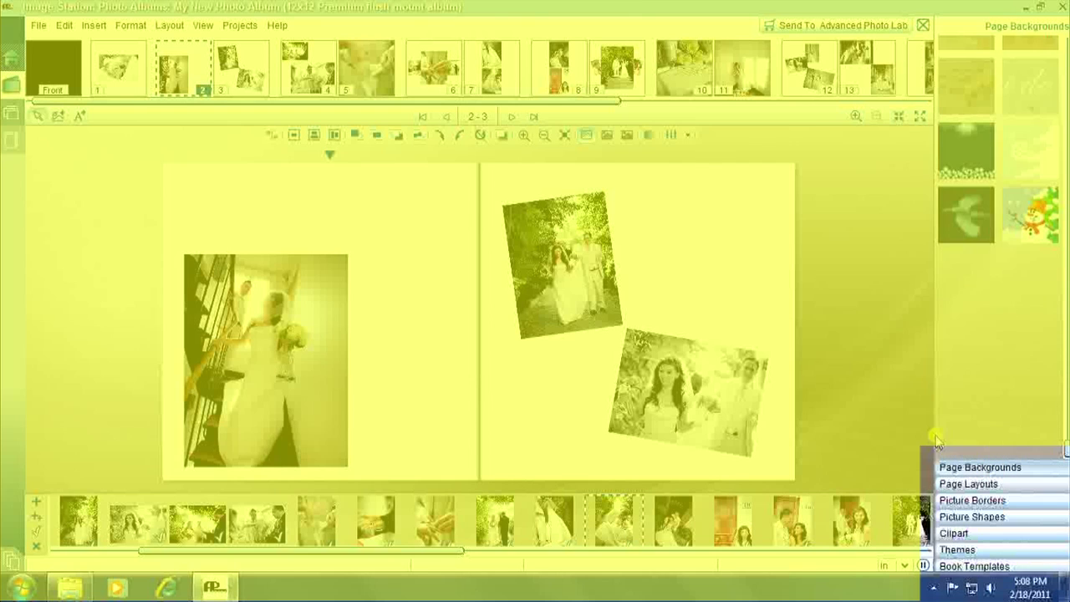
pyautogui.moveTo(1065, 452); pyautogui.dragTo(1066, 351)
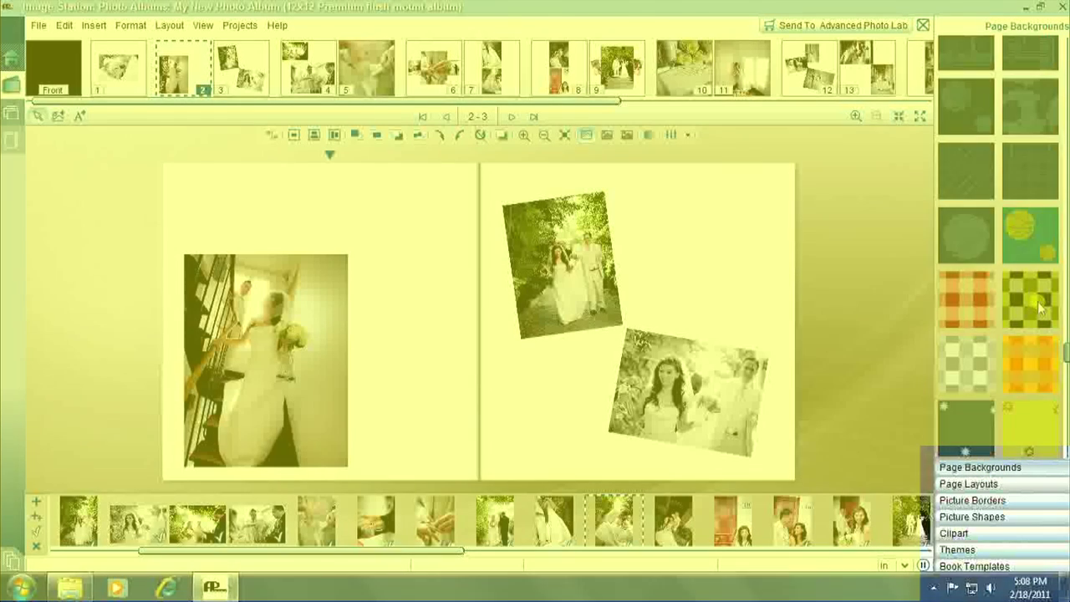
pyautogui.scroll(6, 1040, 307)
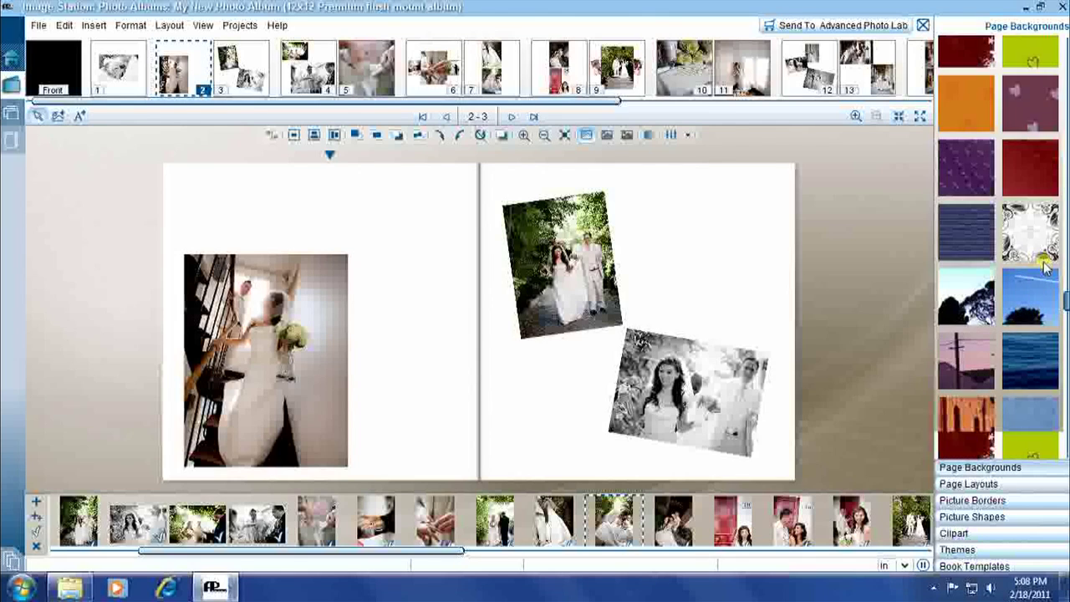
pyautogui.scroll(5, 1047, 219)
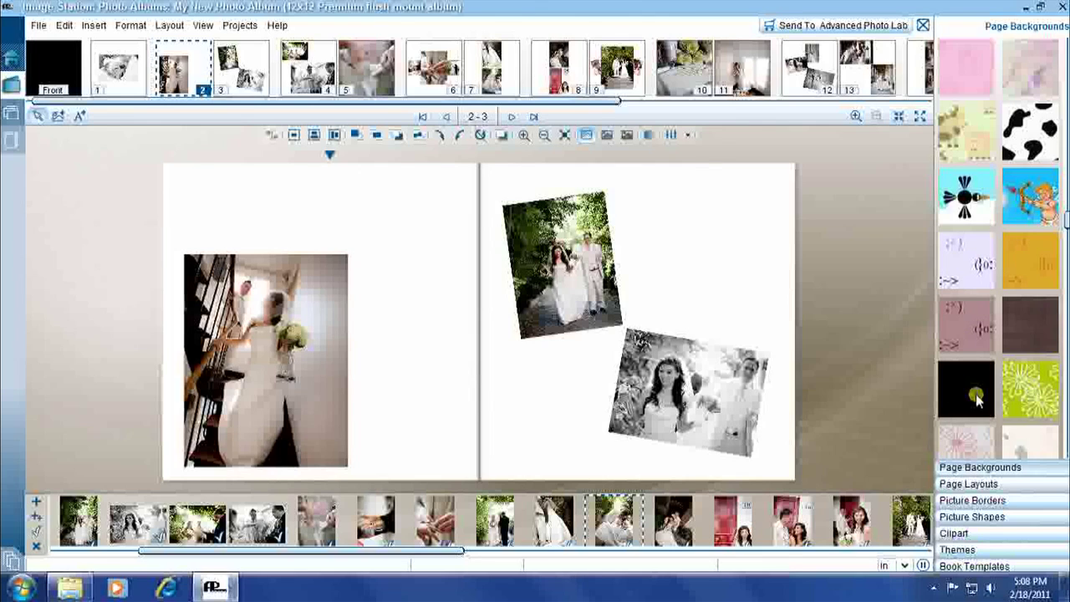
pyautogui.moveTo(976, 400); pyautogui.dragTo(678, 242)
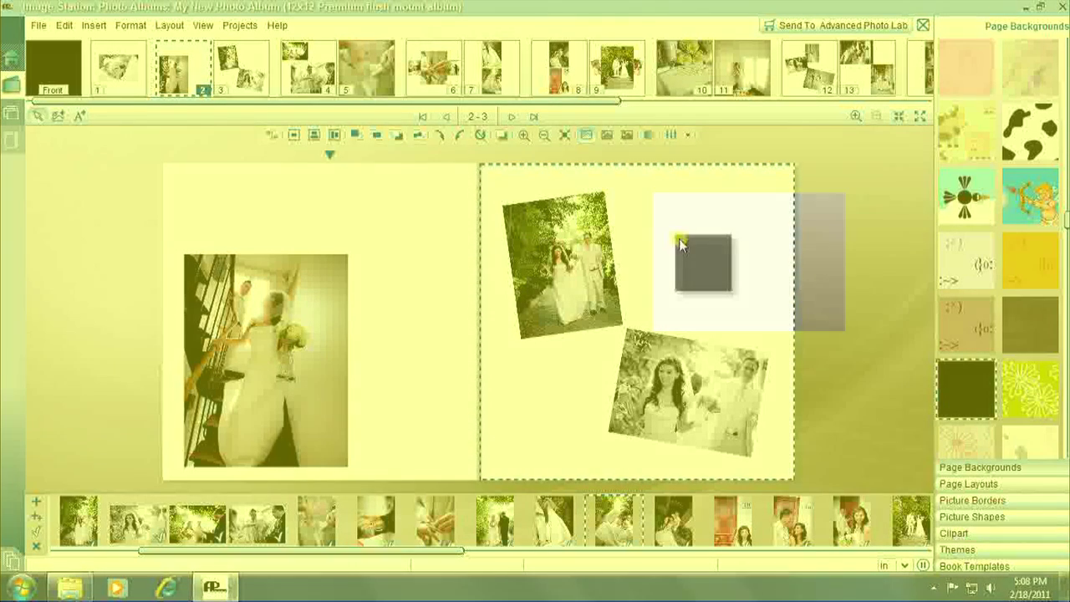
pyautogui.moveTo(679, 243); pyautogui.dragTo(681, 243)
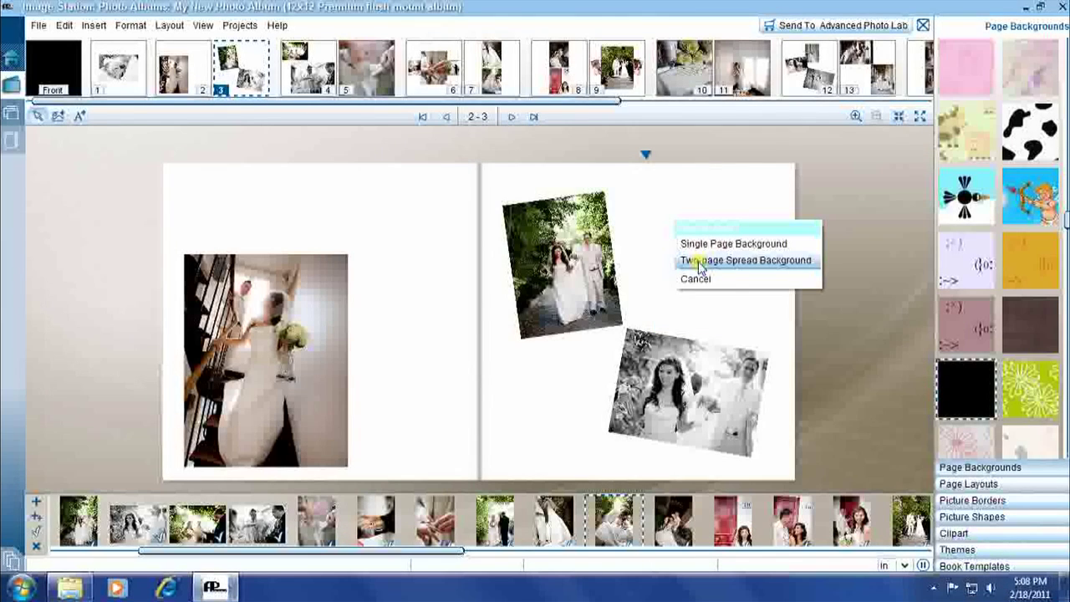
pyautogui.click(700, 262)
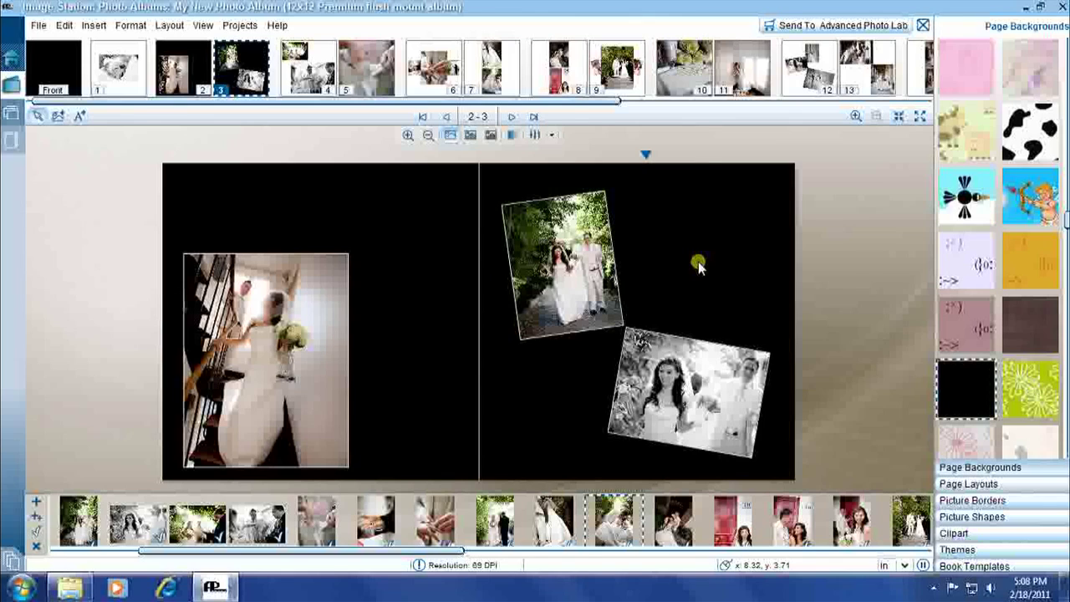
# - Replace it with the orange emoticon pattern as a two-page spread background
pyautogui.click(1032, 272)
pyautogui.moveTo(1034, 271); pyautogui.dragTo(706, 255)
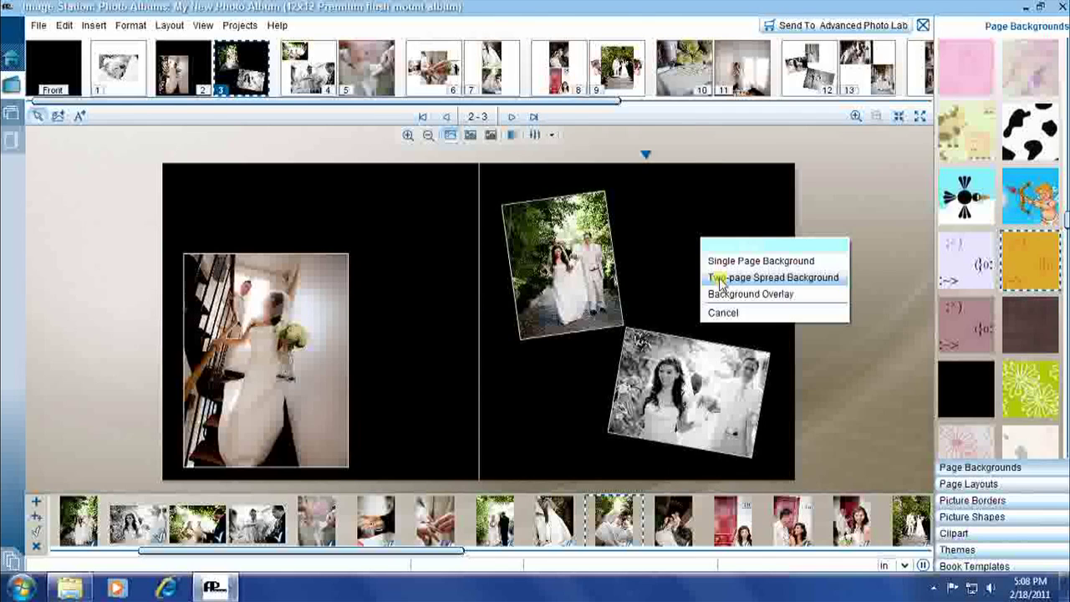
pyautogui.click(721, 280)
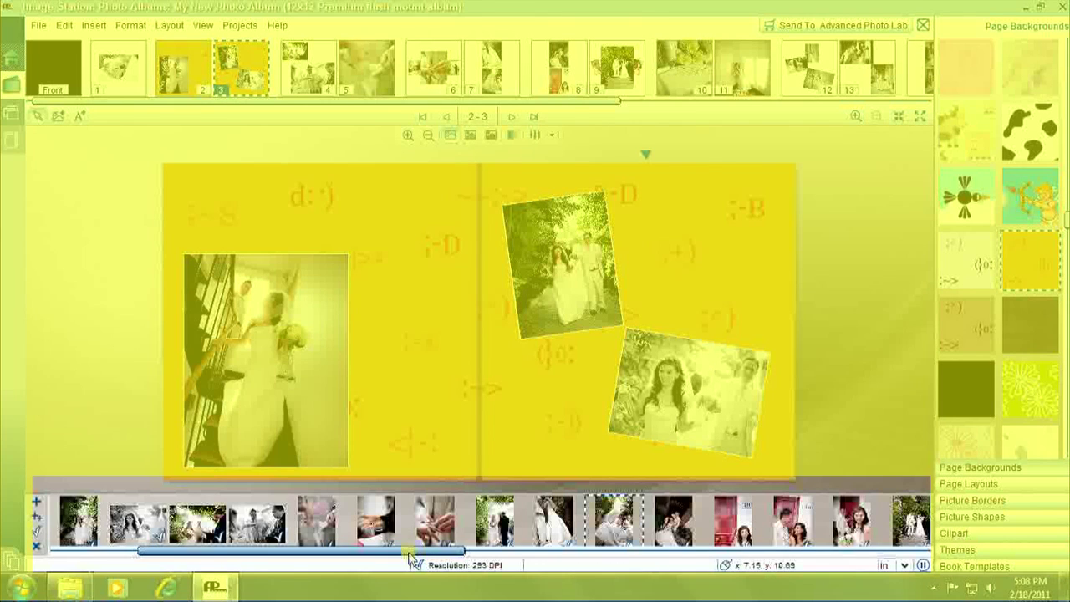
# - Make the wedding-ring photo the two-page spread background, faded to about 20
pyautogui.moveTo(410, 556); pyautogui.dragTo(527, 382)
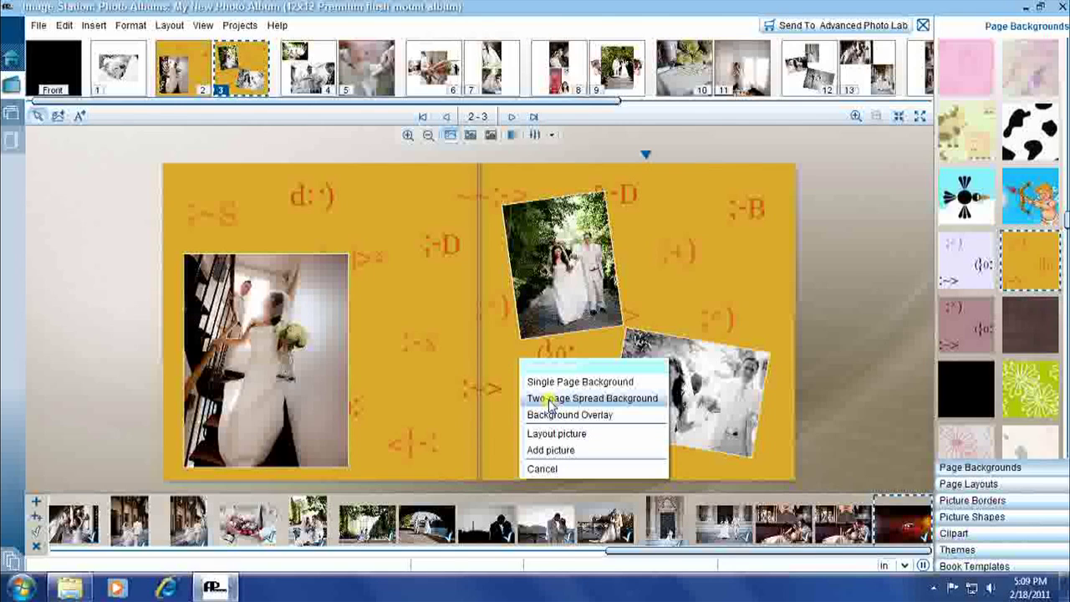
pyautogui.click(549, 403)
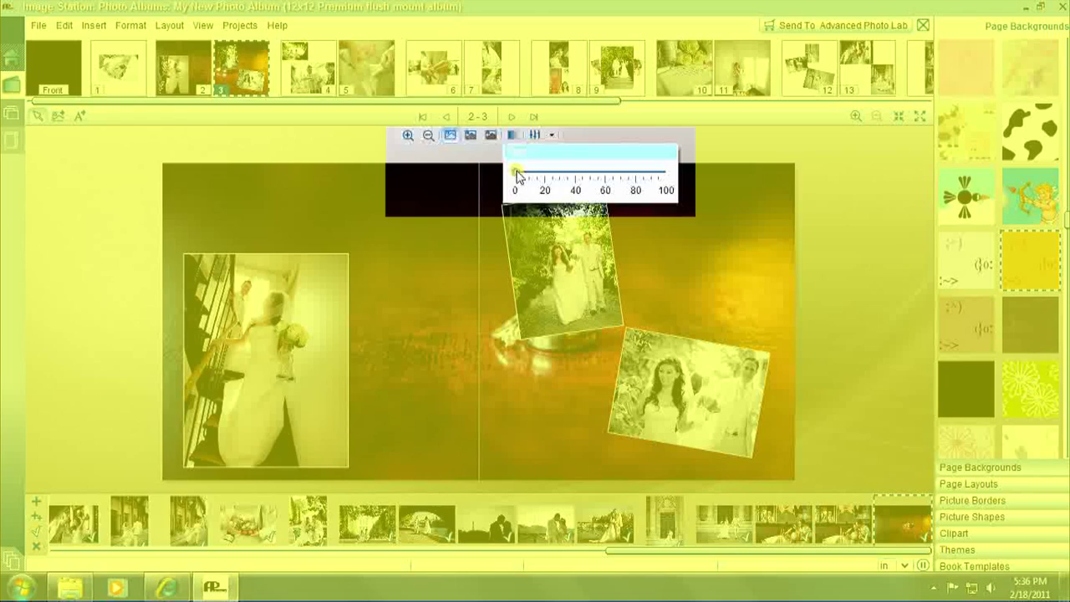
pyautogui.moveTo(518, 175); pyautogui.dragTo(553, 184)
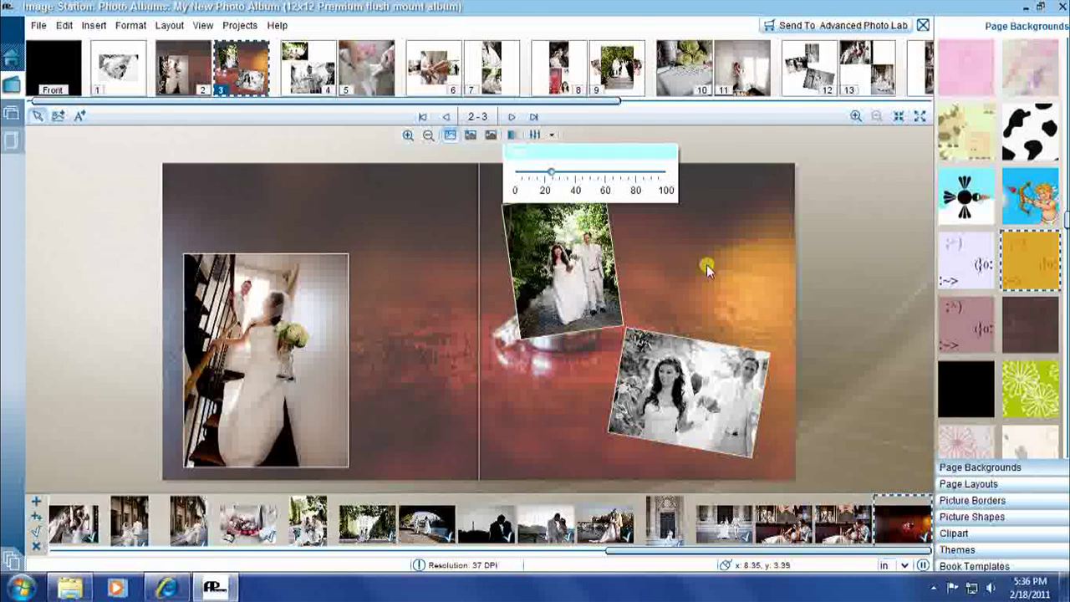
pyautogui.click(682, 212)
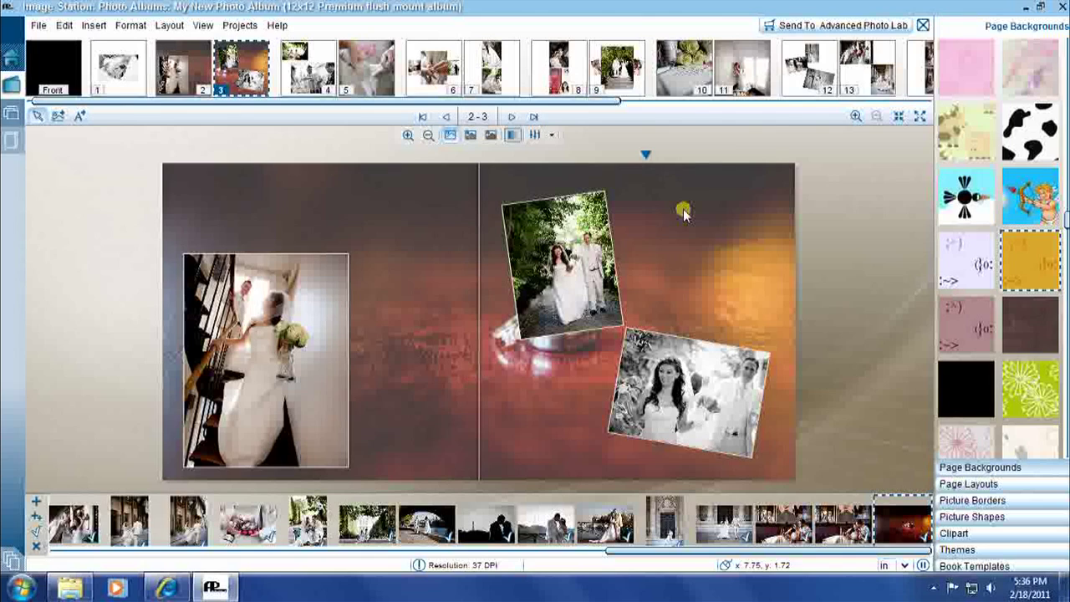
# - Apply the tilted-photo layout to page 2, then replace it with the small centered single-photo layout
pyautogui.moveTo(230, 292)
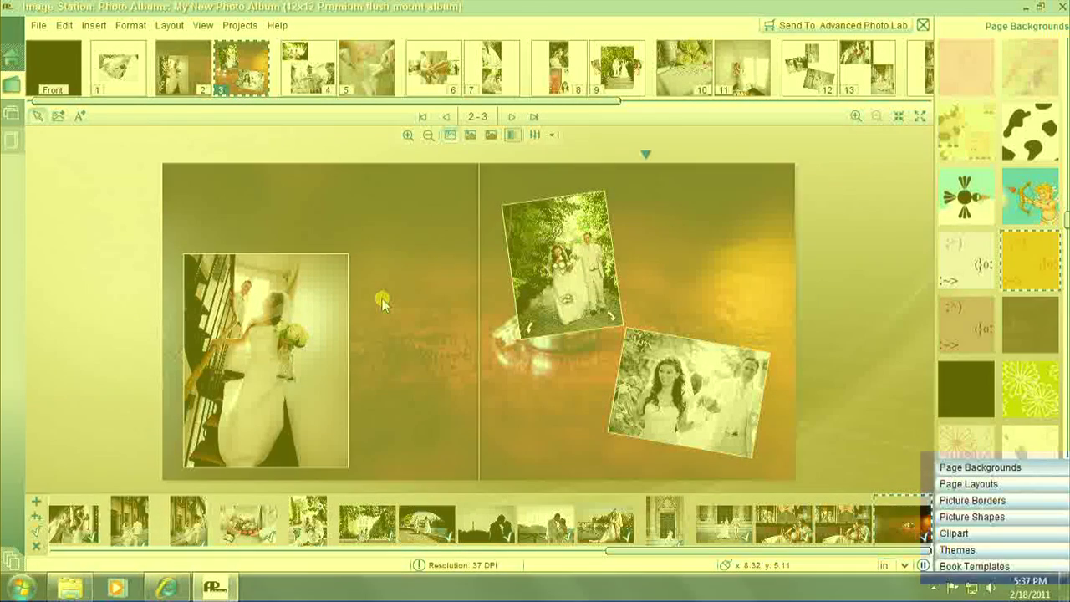
pyautogui.moveTo(796, 399)
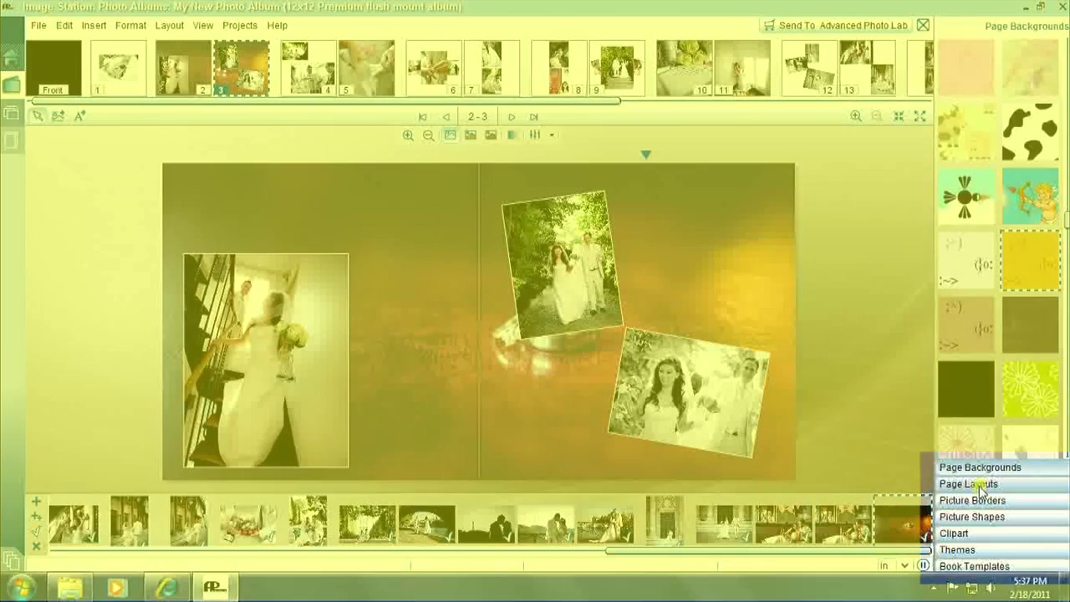
pyautogui.click(967, 484)
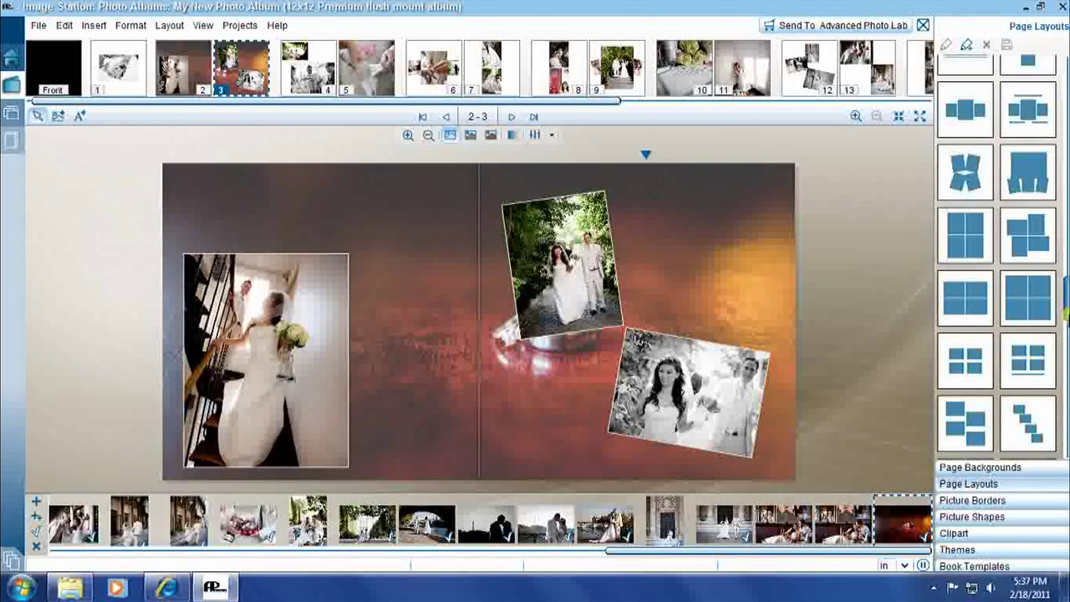
pyautogui.moveTo(1065, 314); pyautogui.dragTo(1066, 83)
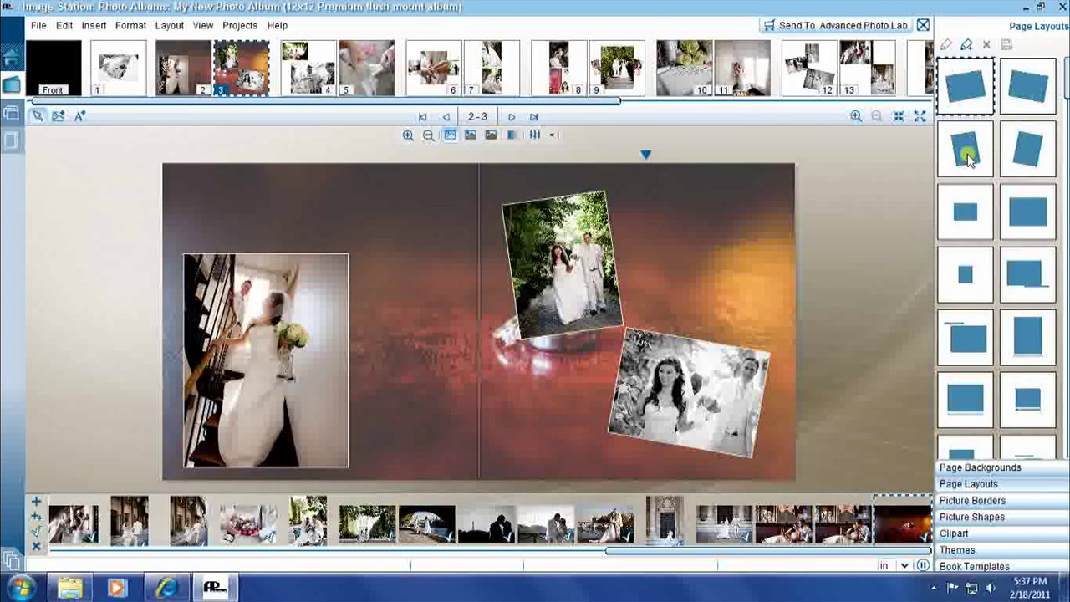
pyautogui.click(967, 158)
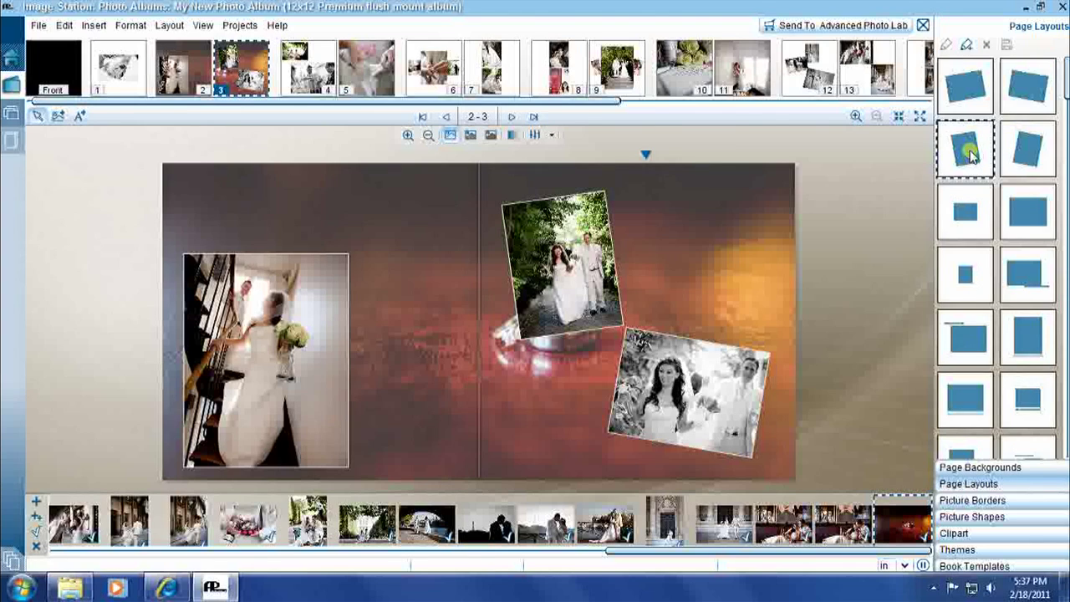
pyautogui.moveTo(966, 154); pyautogui.dragTo(411, 208)
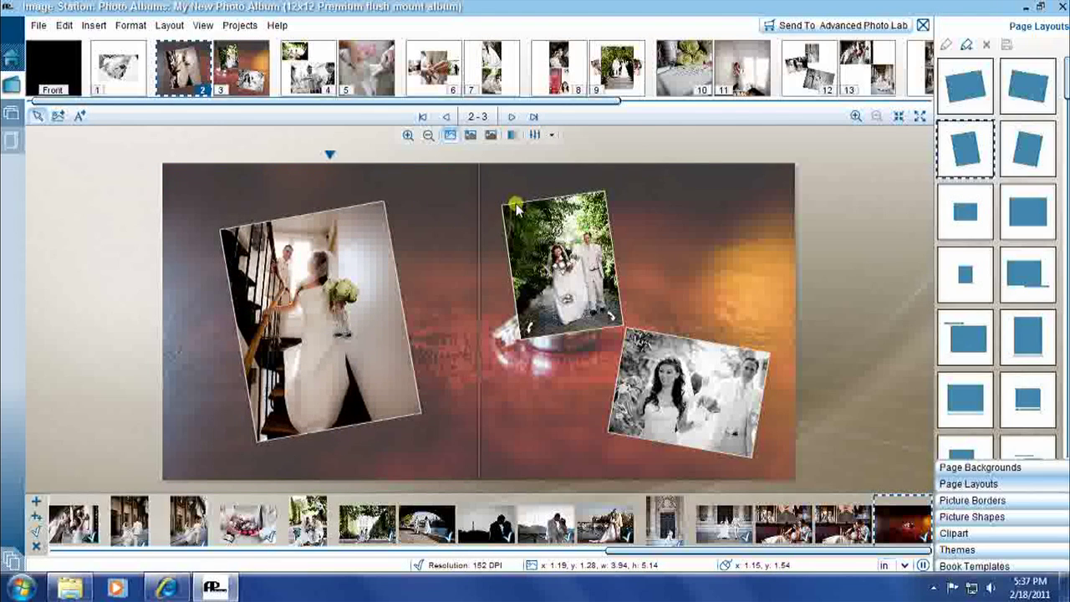
pyautogui.click(986, 267)
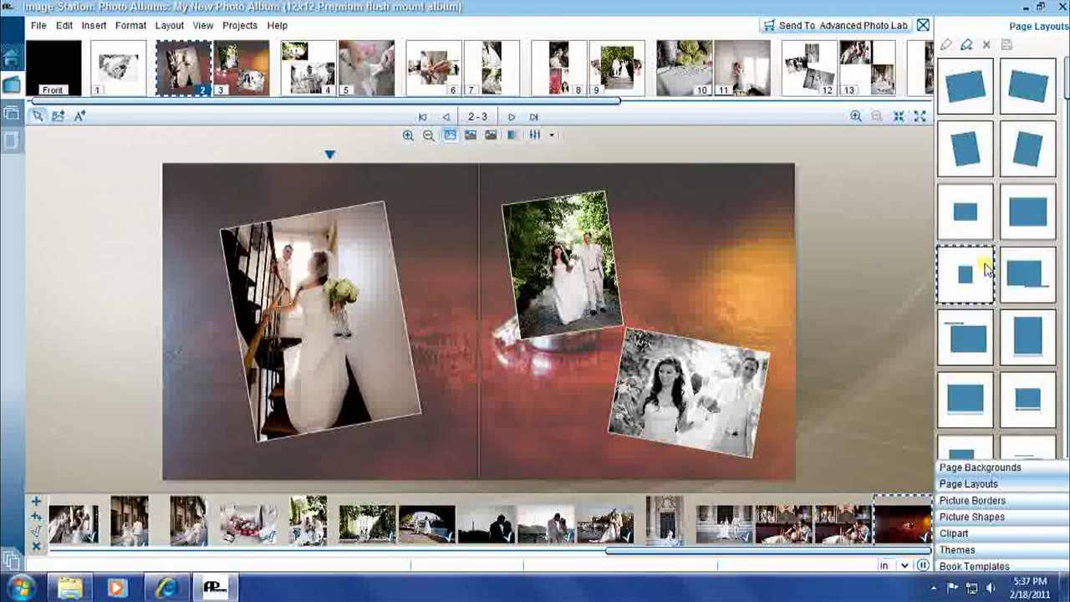
pyautogui.moveTo(986, 268); pyautogui.dragTo(409, 224)
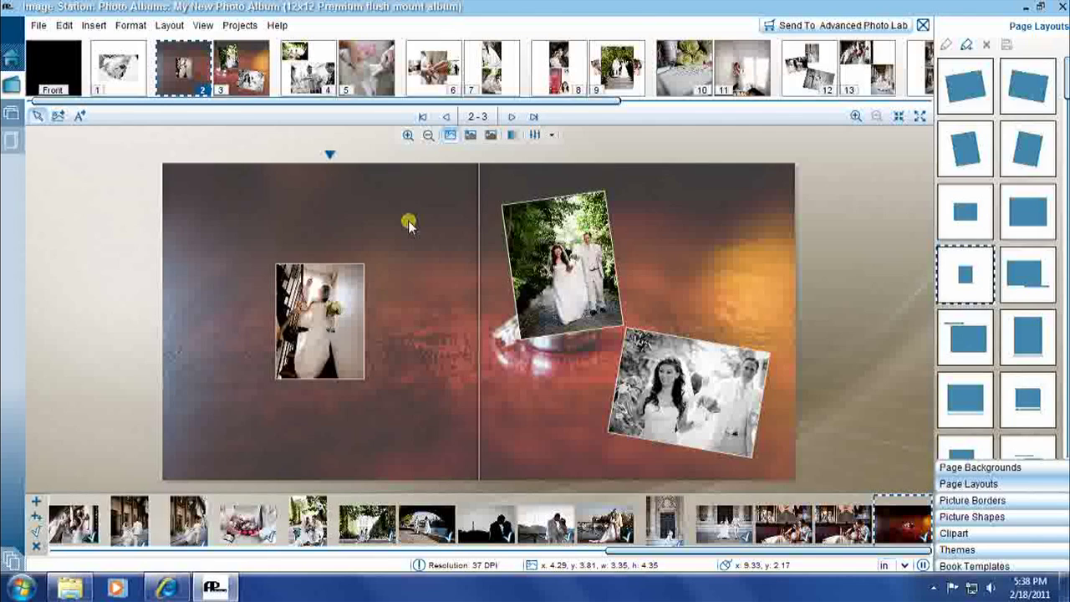
# - Resize the bride-on-staircase photo on page 2 so its tall frame spans nearly the full page height
pyautogui.moveTo(332, 306)
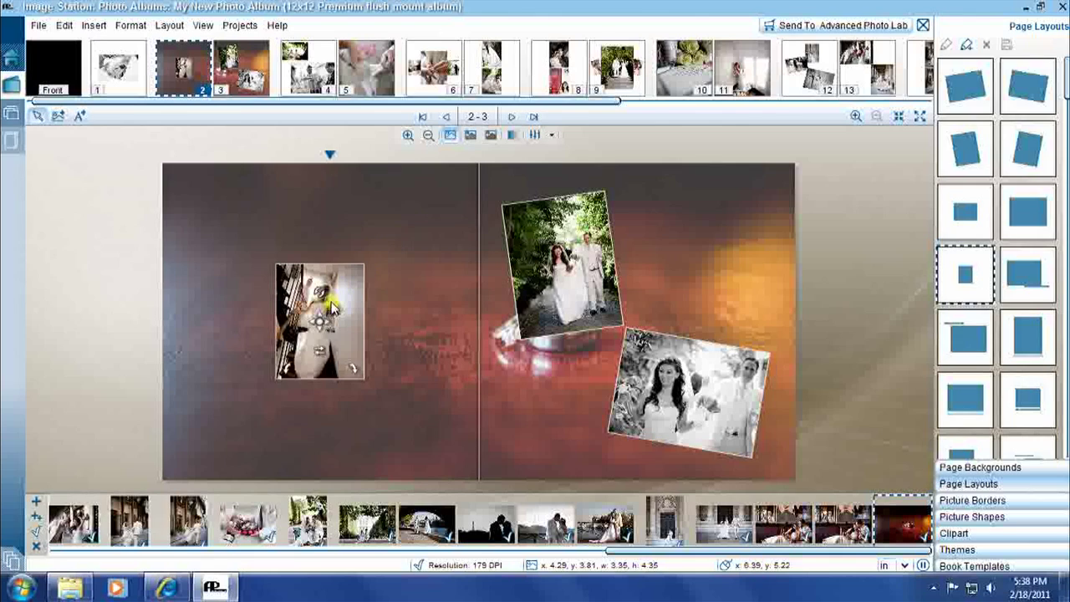
pyautogui.click(344, 306)
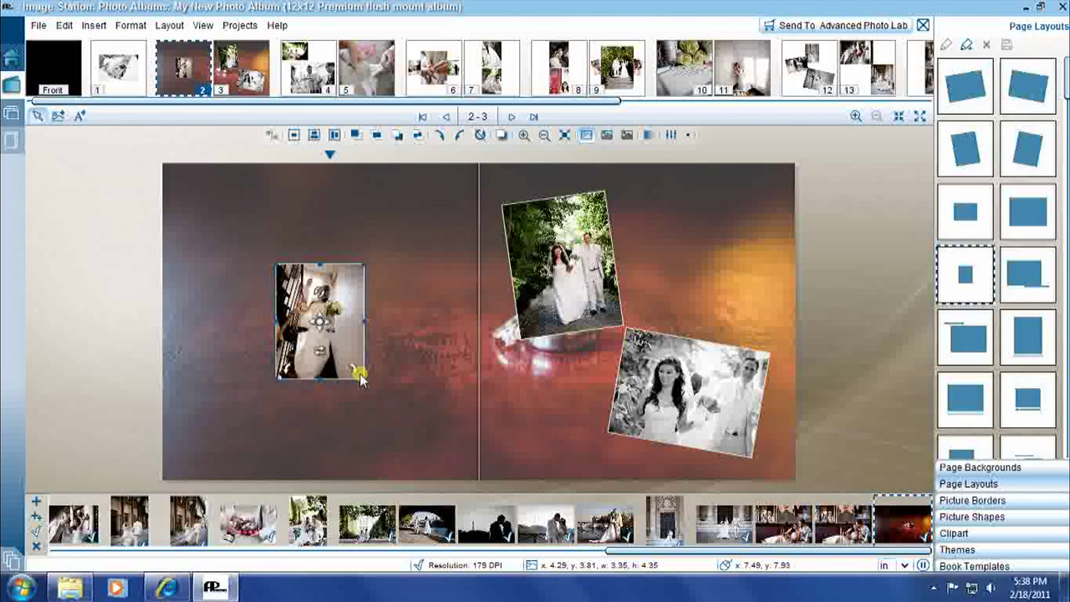
pyautogui.moveTo(368, 380); pyautogui.dragTo(443, 470)
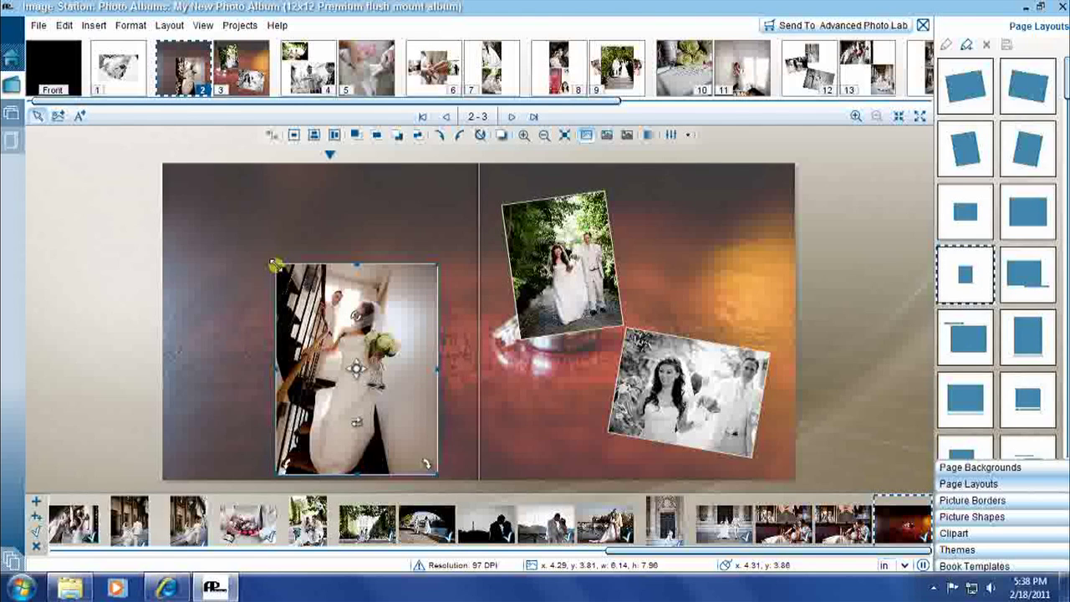
pyautogui.moveTo(270, 253); pyautogui.dragTo(201, 174)
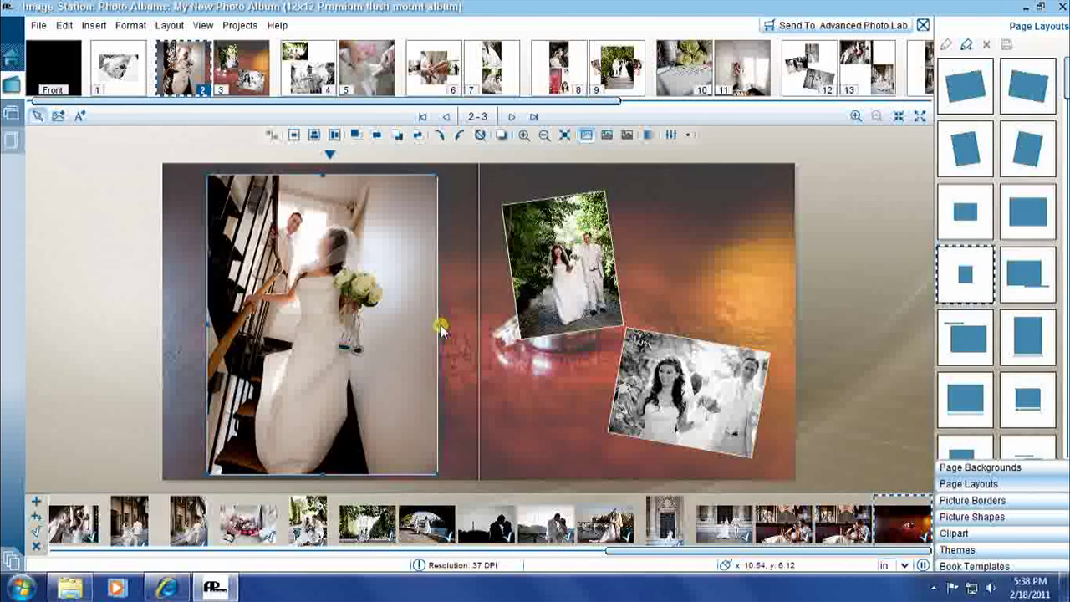
pyautogui.moveTo(437, 324)
pyautogui.mouseDown()
pyautogui.moveTo(461, 329)
pyautogui.moveTo(331, 313)
pyautogui.moveTo(454, 324)
pyautogui.mouseUp()
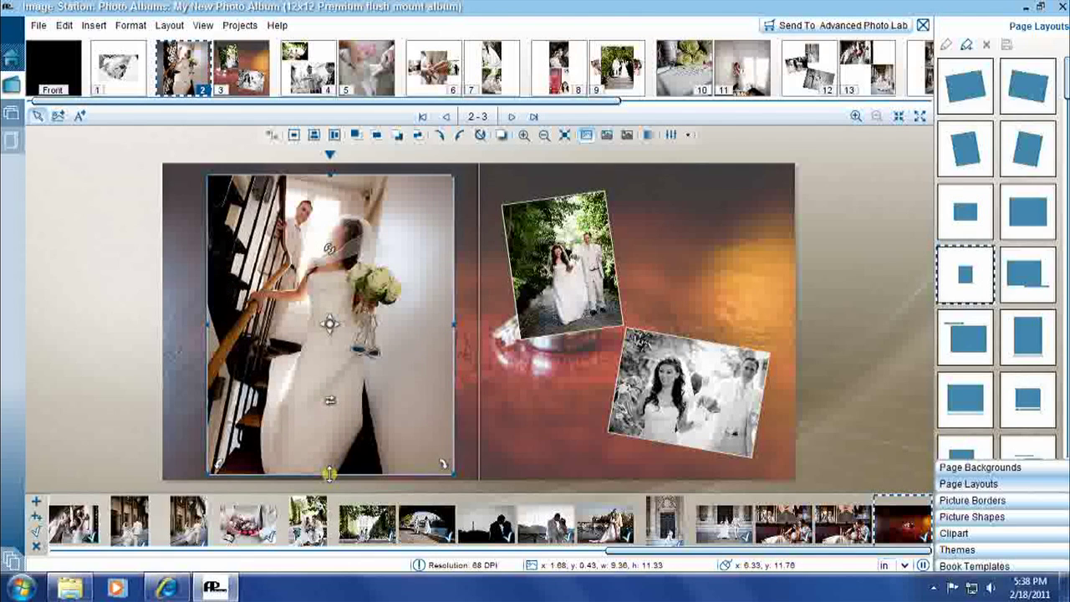
pyautogui.moveTo(329, 474)
pyautogui.mouseDown()
pyautogui.moveTo(339, 371)
pyautogui.moveTo(329, 383)
pyautogui.moveTo(337, 479)
pyautogui.mouseUp()
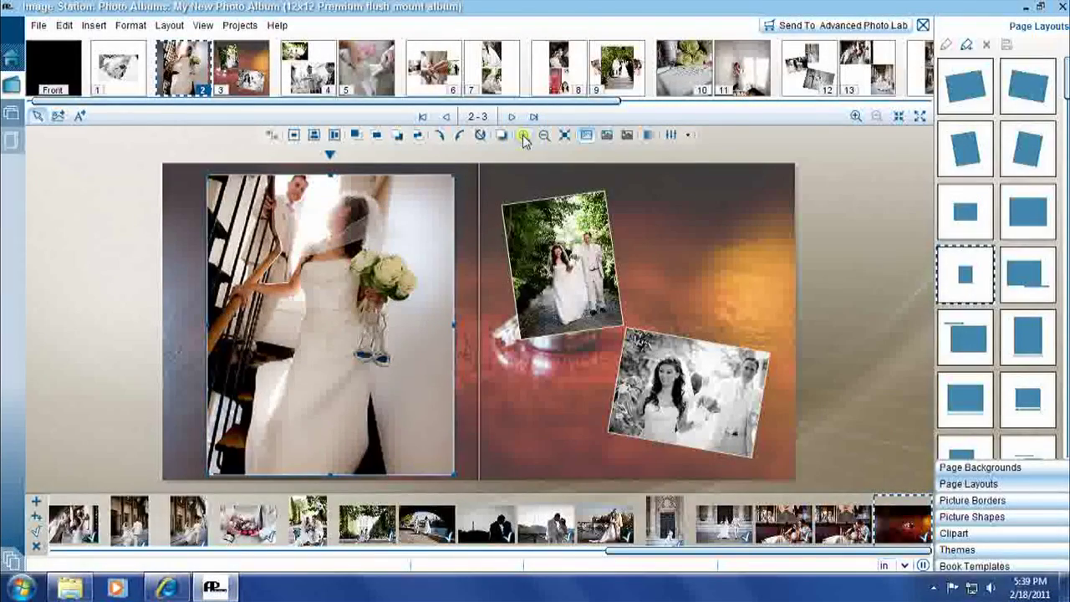
# - Zoom the staircase picture out and slightly back in, then shift it up-left within its frame
pyautogui.click(543, 136)
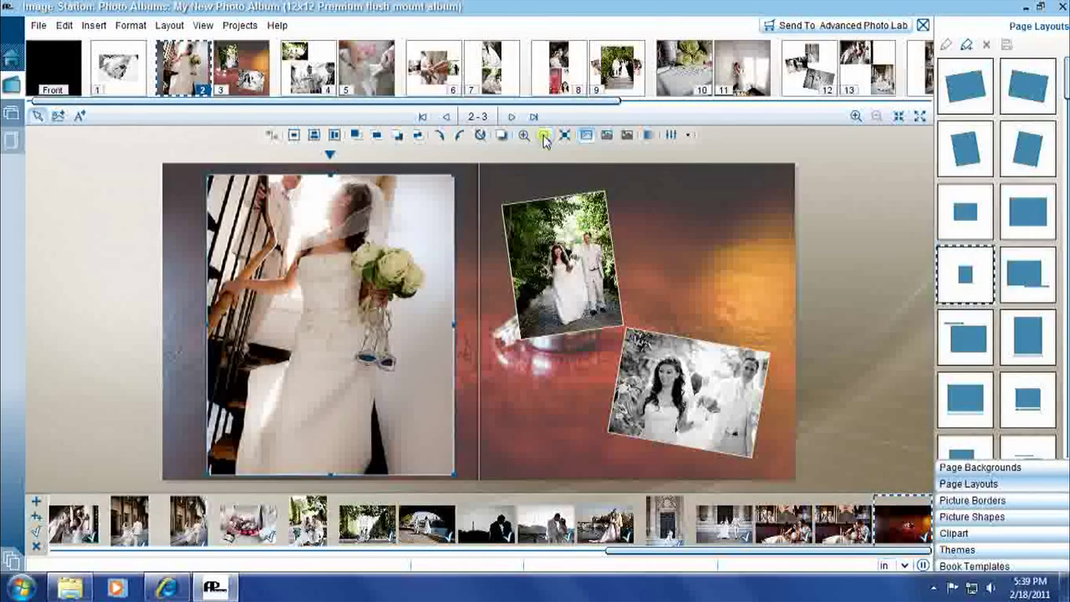
pyautogui.click(522, 136)
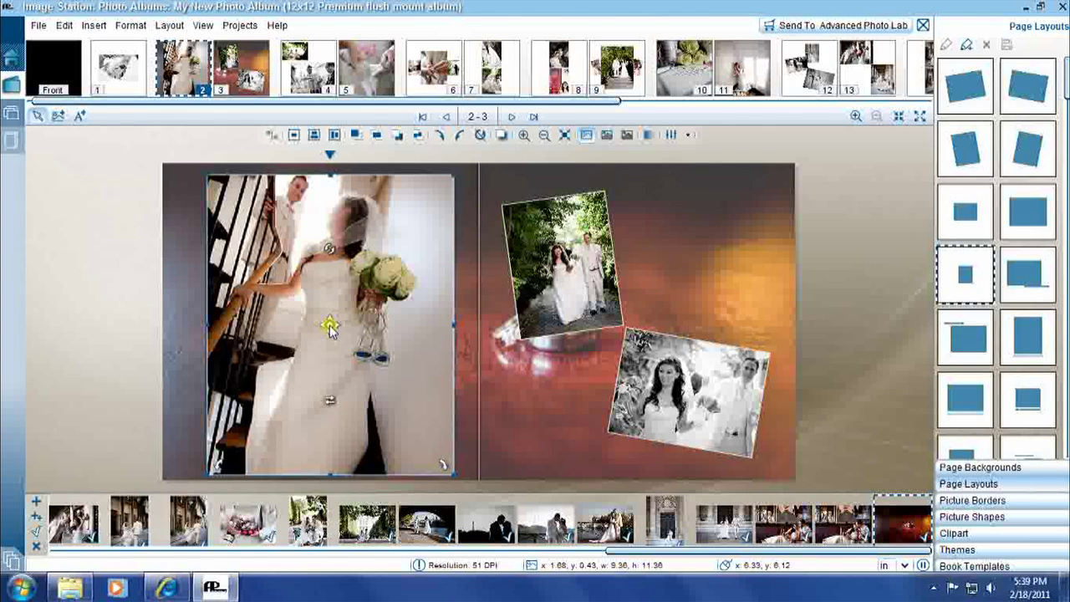
pyautogui.moveTo(329, 325); pyautogui.dragTo(454, 433)
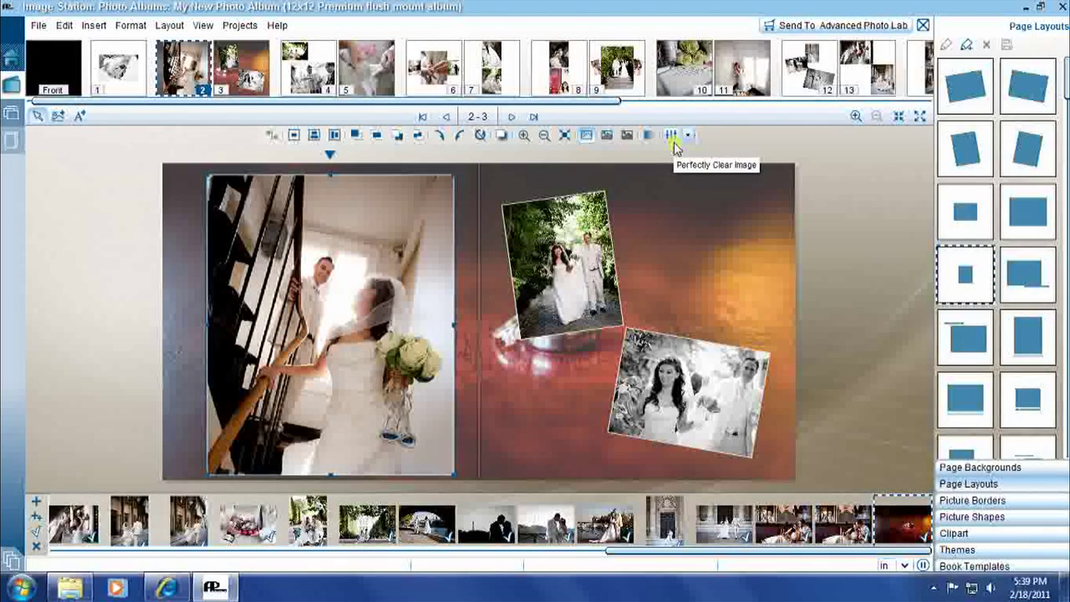
pyautogui.click(672, 136)
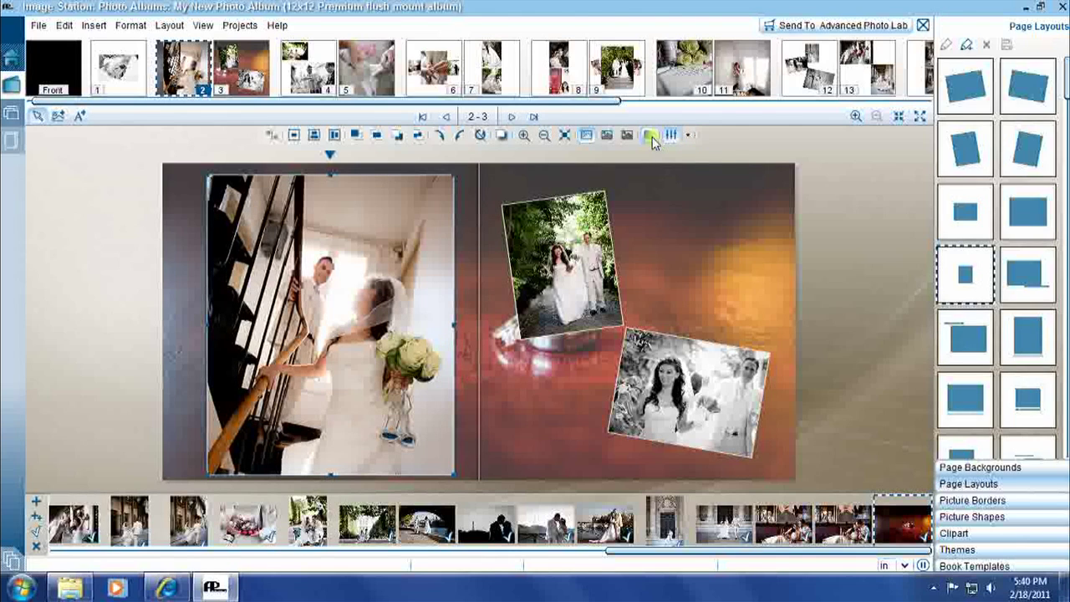
pyautogui.click(651, 137)
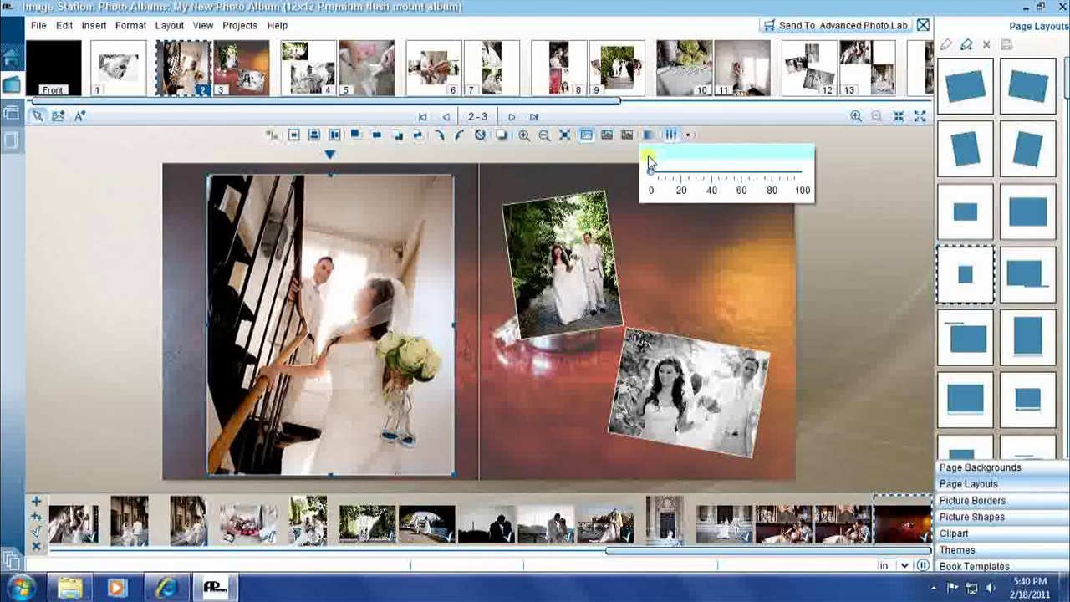
pyautogui.moveTo(651, 173)
pyautogui.mouseDown()
pyautogui.moveTo(762, 179)
pyautogui.moveTo(647, 173)
pyautogui.mouseUp()
pyautogui.click(627, 137)
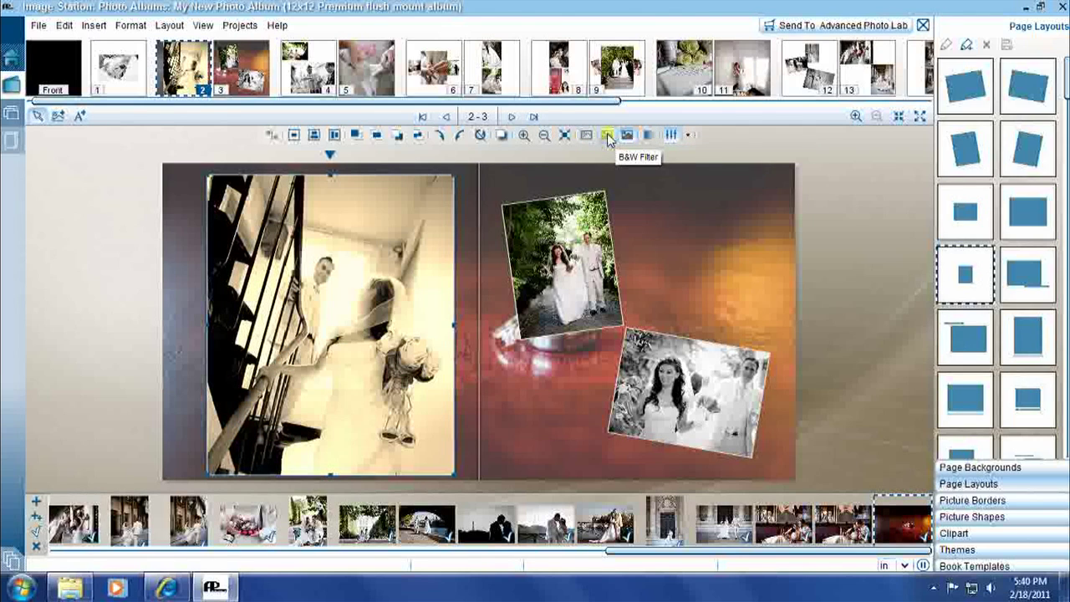
pyautogui.click(606, 138)
pyautogui.click(606, 136)
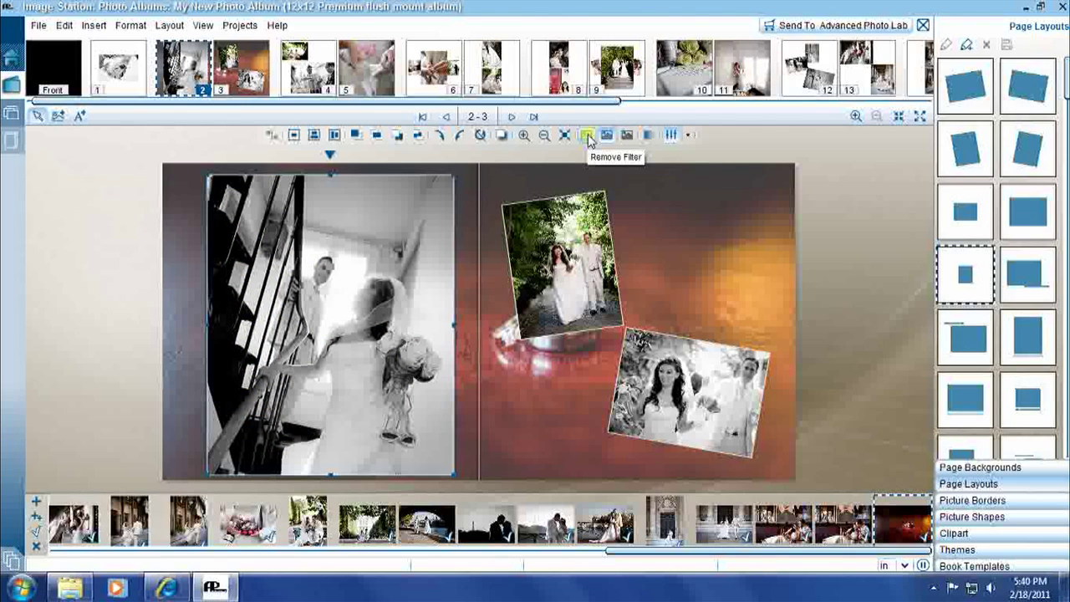
pyautogui.click(588, 137)
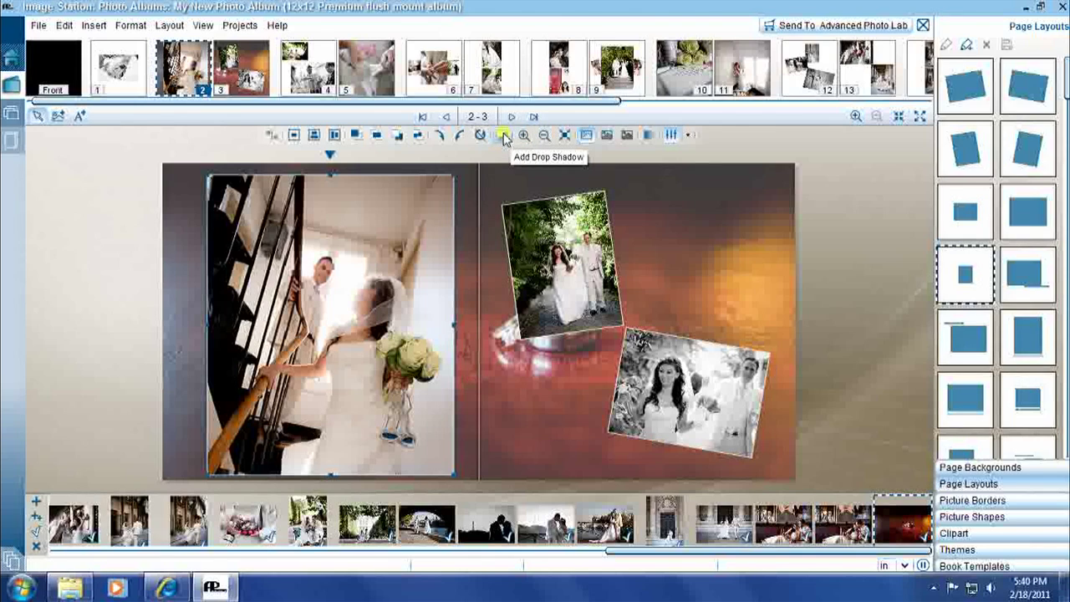
# - Add and remove a drop shadow, then rotate the staircase photo until it stands upright in portrait
pyautogui.click(504, 137)
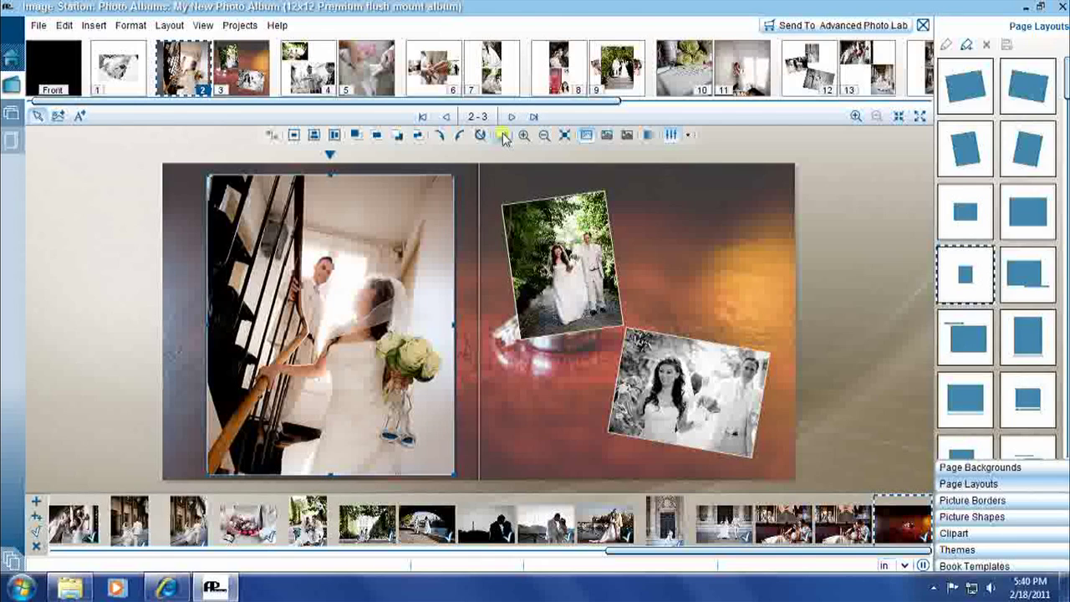
pyautogui.click(503, 136)
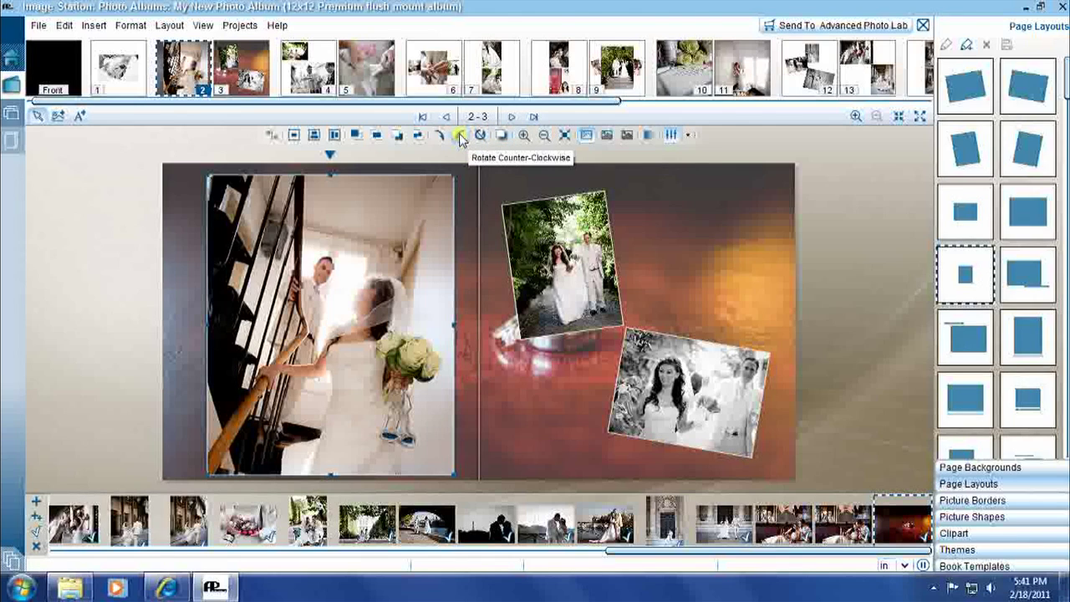
pyautogui.click(464, 136)
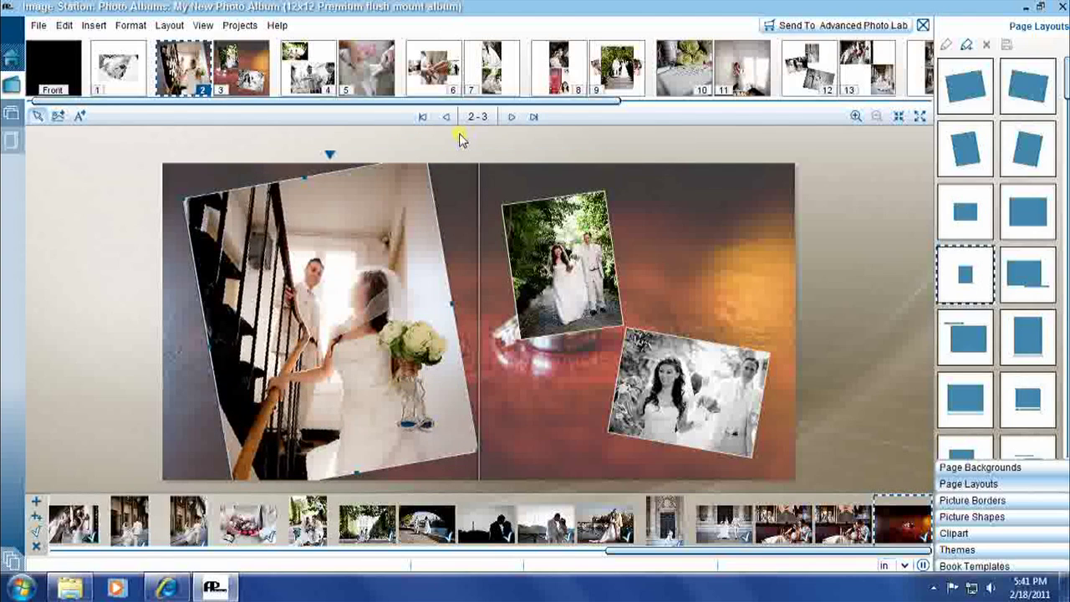
pyautogui.click(459, 139)
pyautogui.click(459, 139)
pyautogui.click(458, 139)
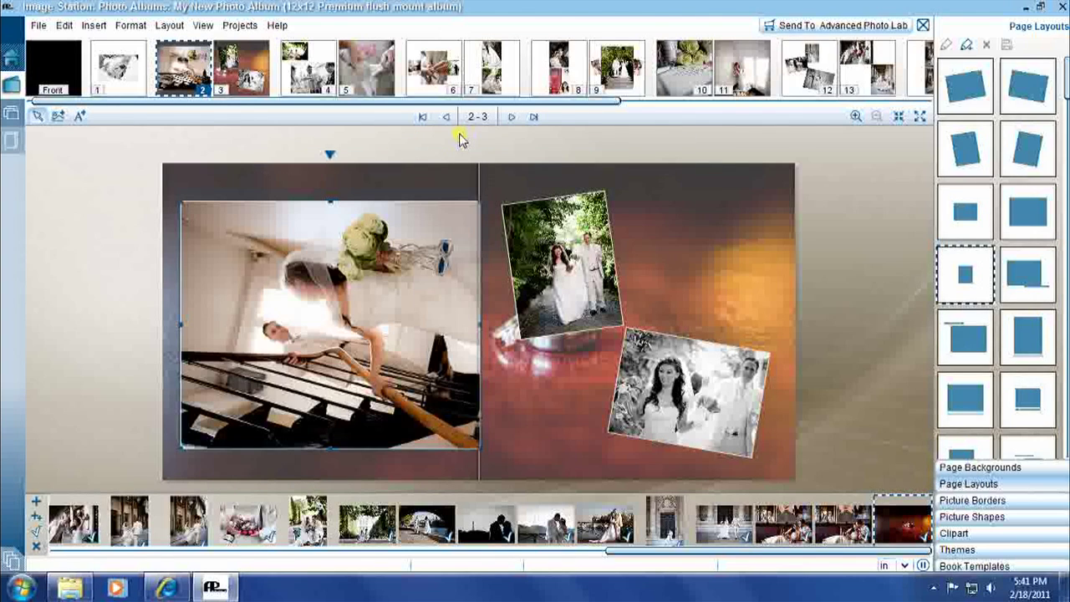
pyautogui.click(404, 275)
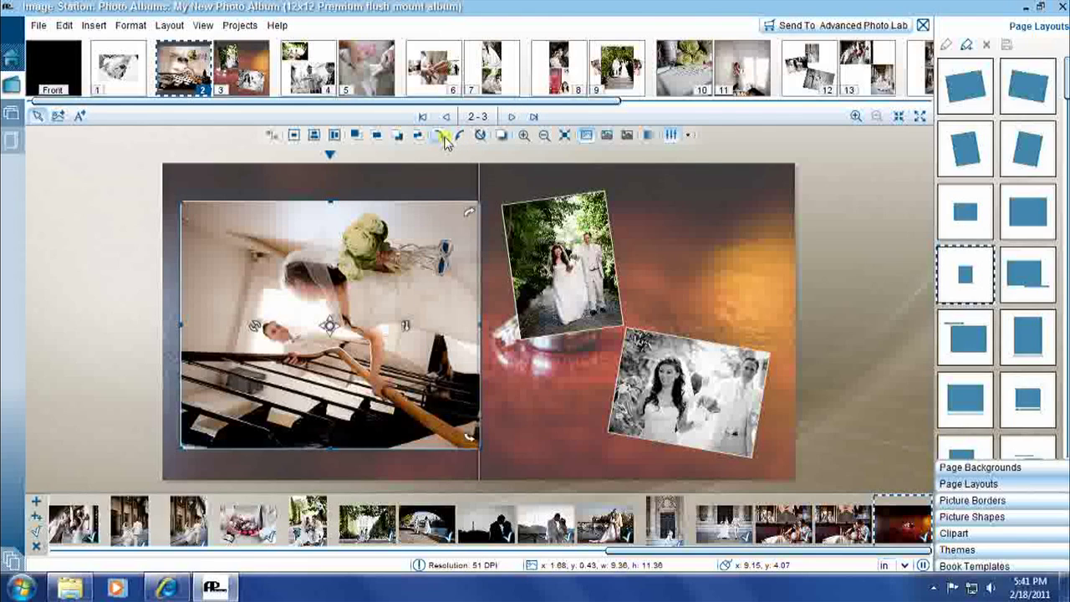
pyautogui.click(445, 138)
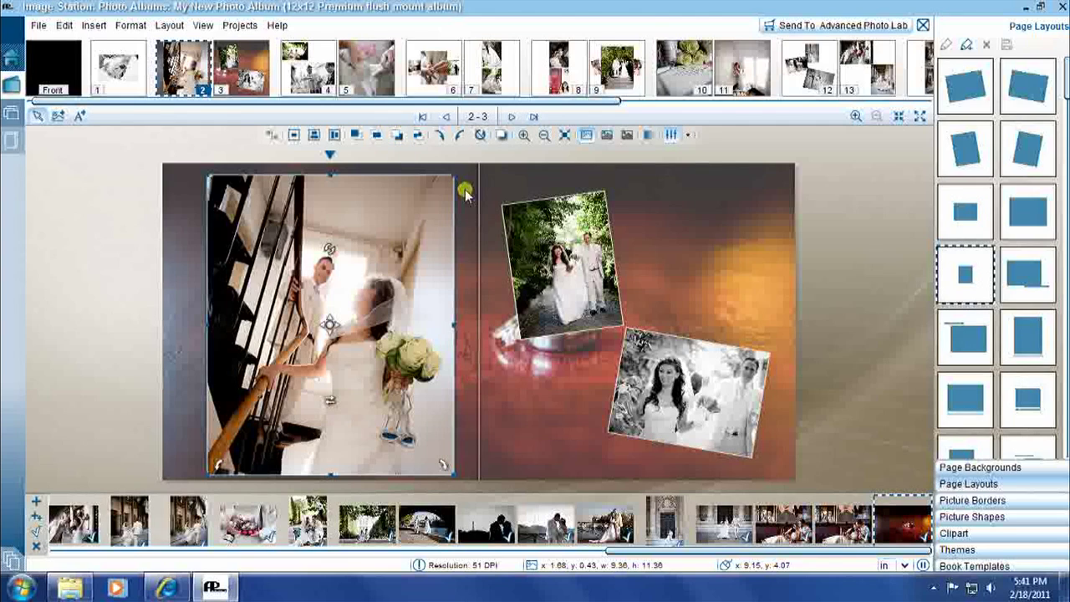
# - Move the black-and-white couple photo up-left over the colour photo on page 3 and bring it to front
pyautogui.moveTo(699, 382); pyautogui.dragTo(640, 343)
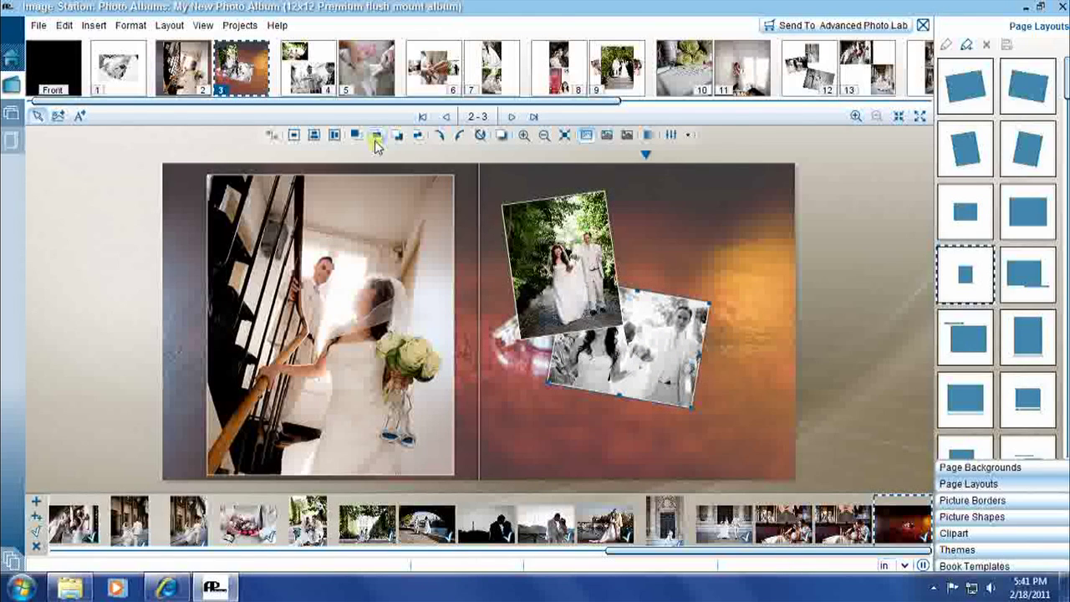
pyautogui.click(378, 139)
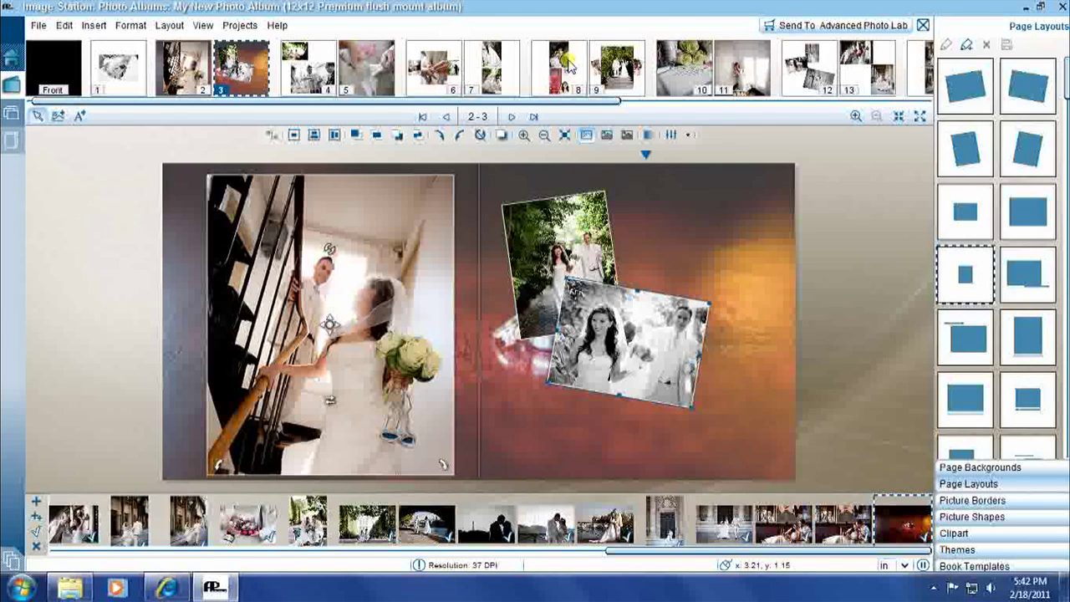
# - Drag page 6 left in the page strip so it becomes page 5
pyautogui.click(569, 67)
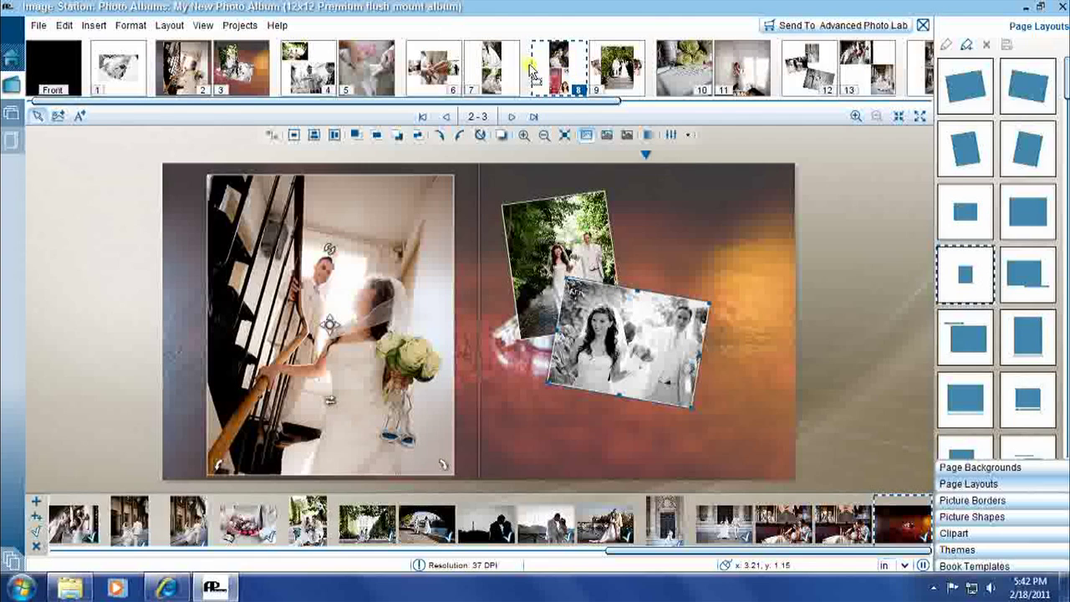
pyautogui.click(409, 63)
pyautogui.moveTo(410, 71); pyautogui.dragTo(368, 67)
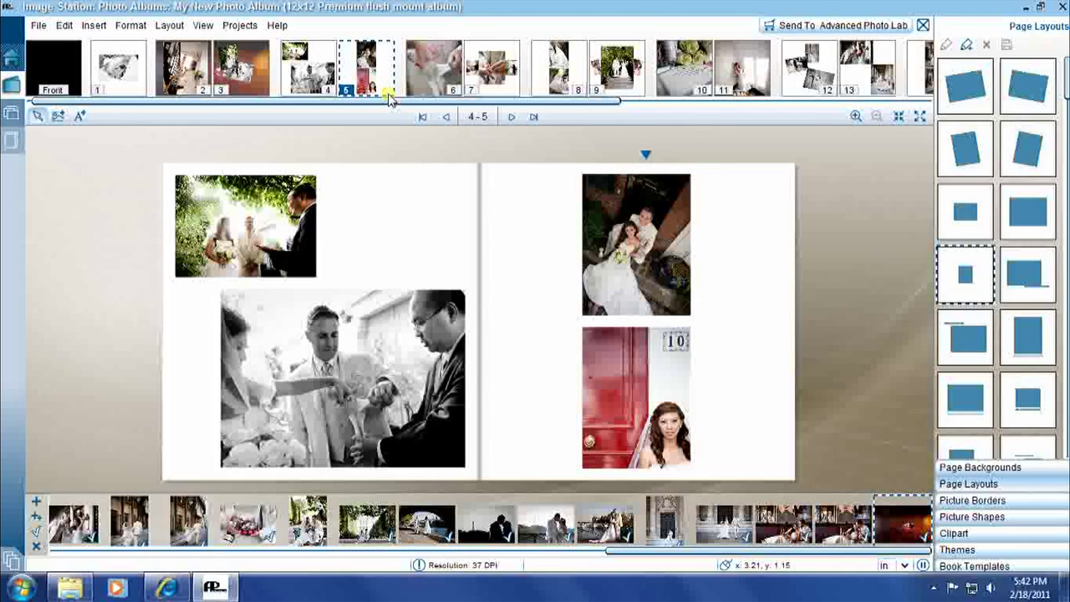
# - Go to the album's back cover and insert a new blank page just before it
pyautogui.moveTo(388, 102); pyautogui.dragTo(876, 115)
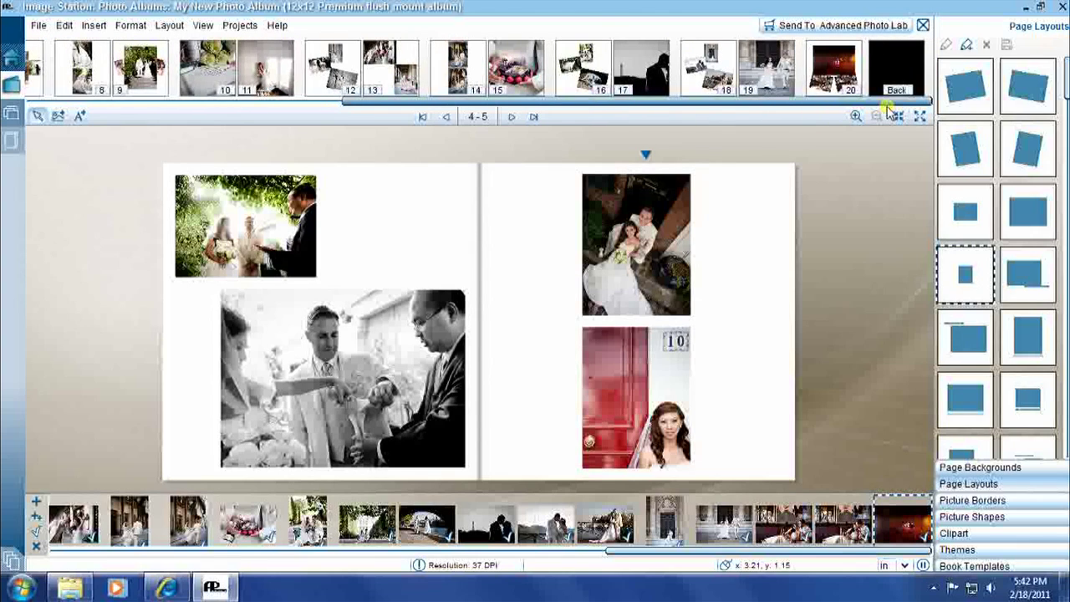
pyautogui.click(896, 69)
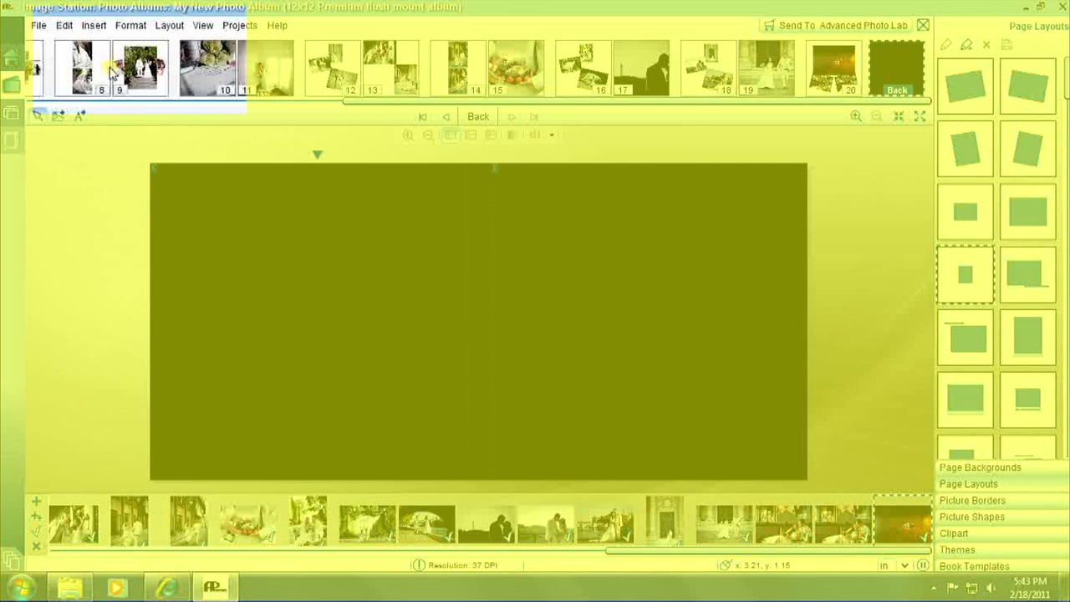
pyautogui.click(93, 26)
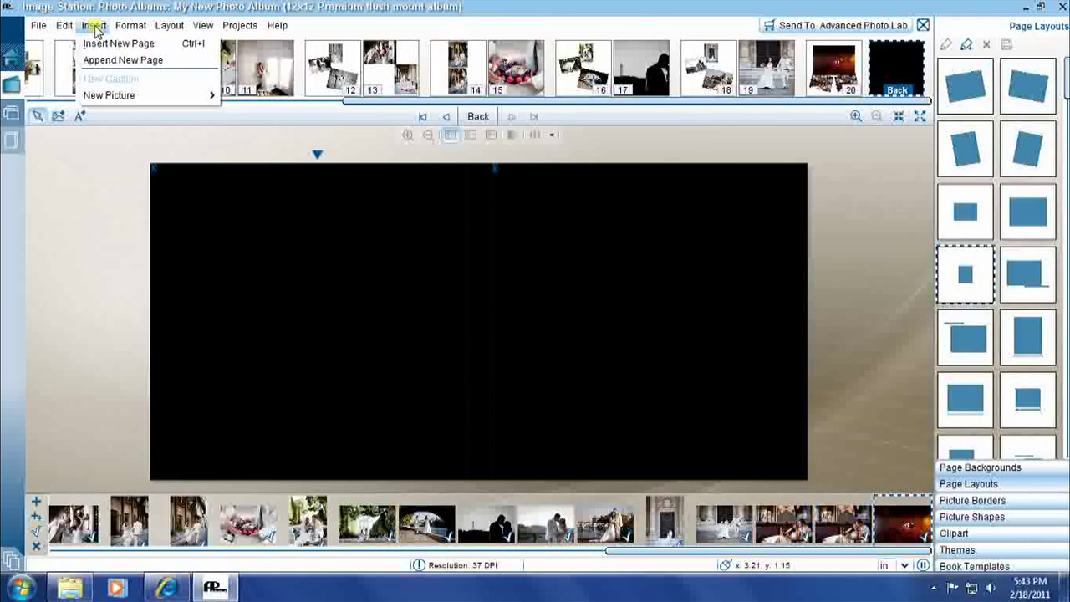
pyautogui.click(93, 42)
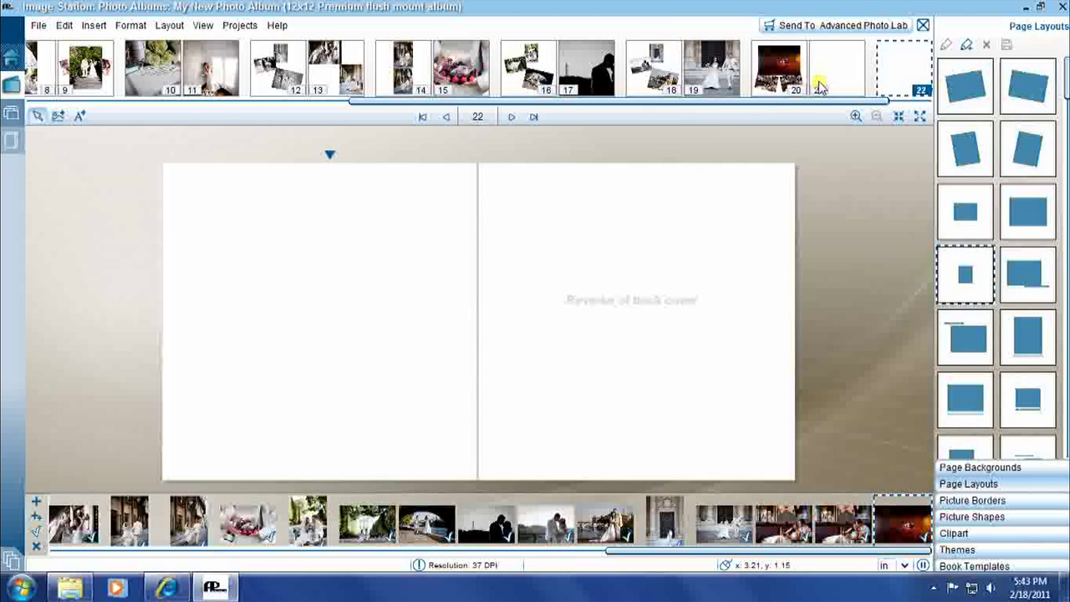
# - Place the couple-under-the-bridge photo on the new page as a tilted layout picture
pyautogui.click(864, 95)
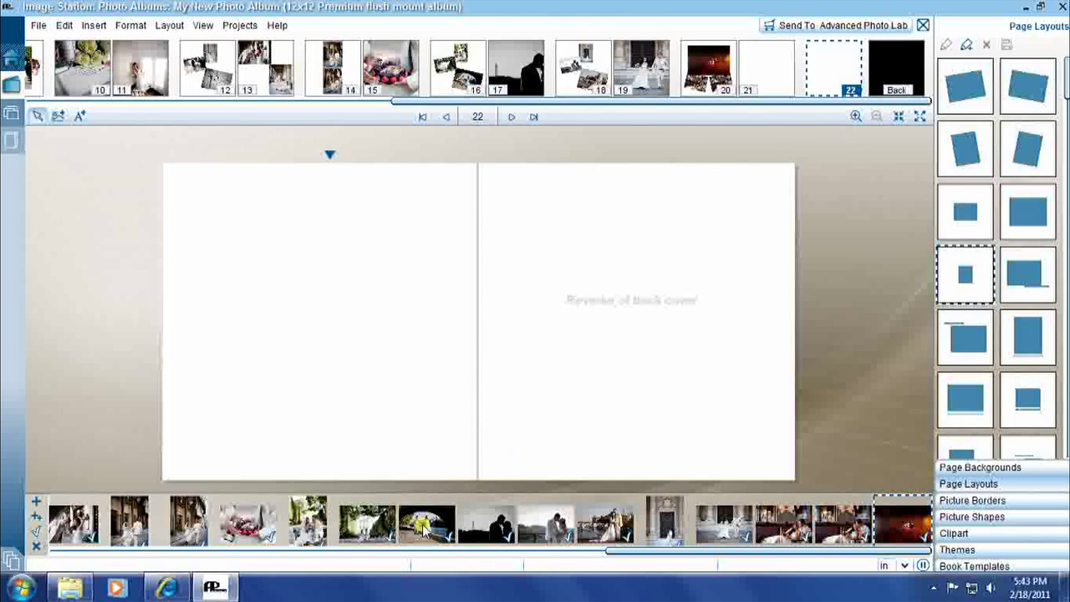
pyautogui.moveTo(422, 530); pyautogui.dragTo(294, 280)
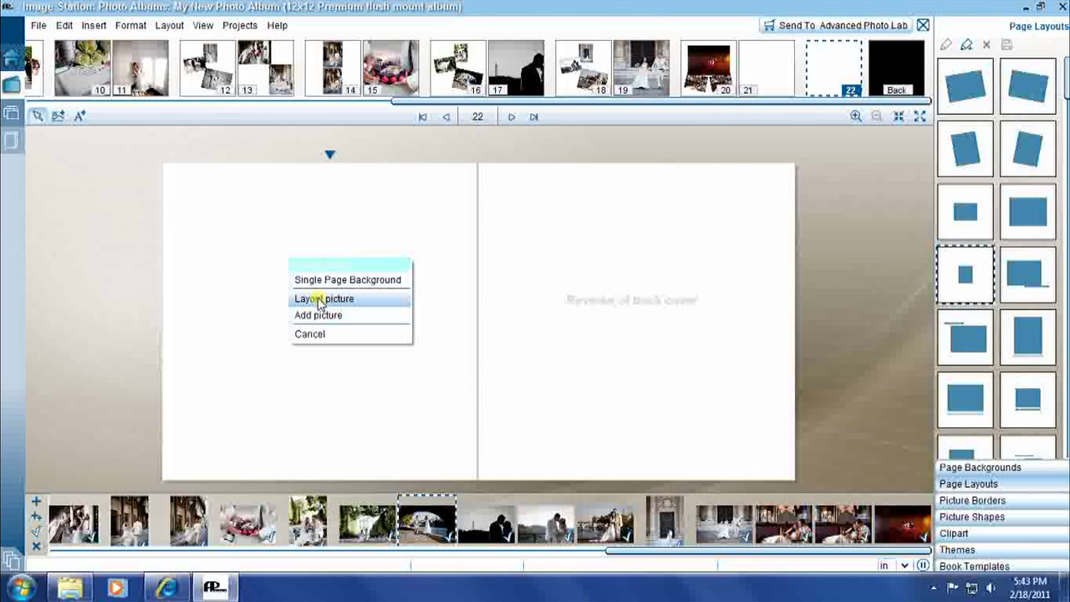
pyautogui.click(320, 300)
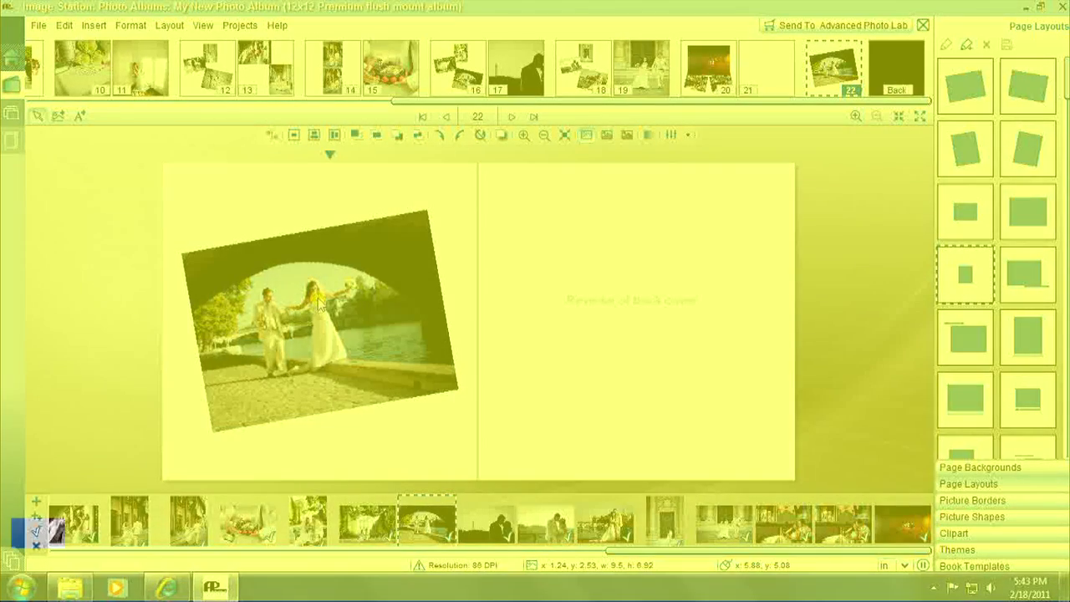
# - Filter the photo tray to show only photos not yet used in the album
pyautogui.scroll(5, 79, 512)
pyautogui.moveTo(79, 511)
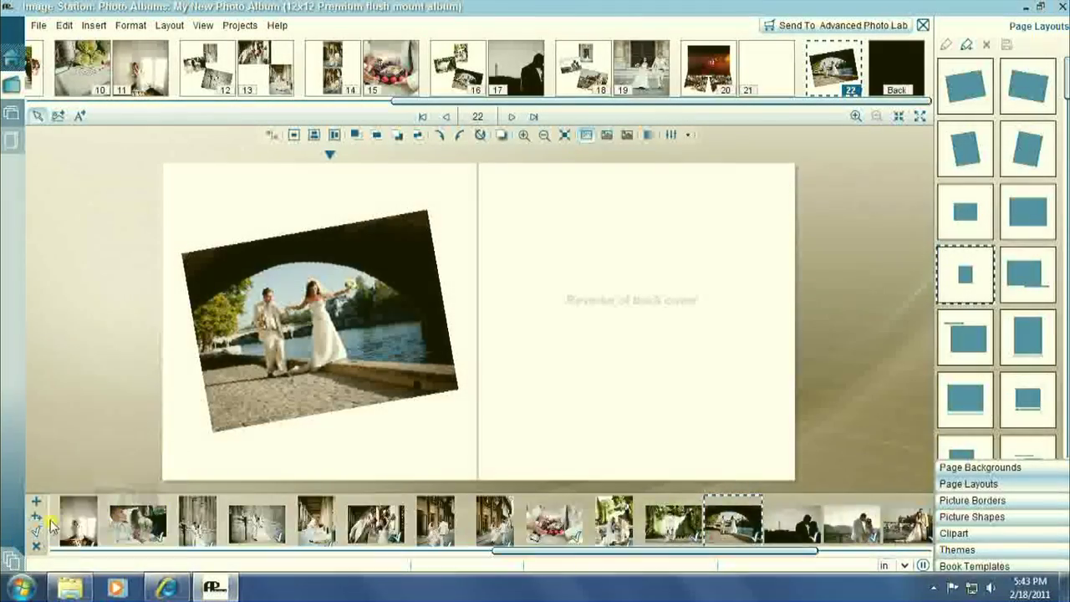
pyautogui.click(35, 533)
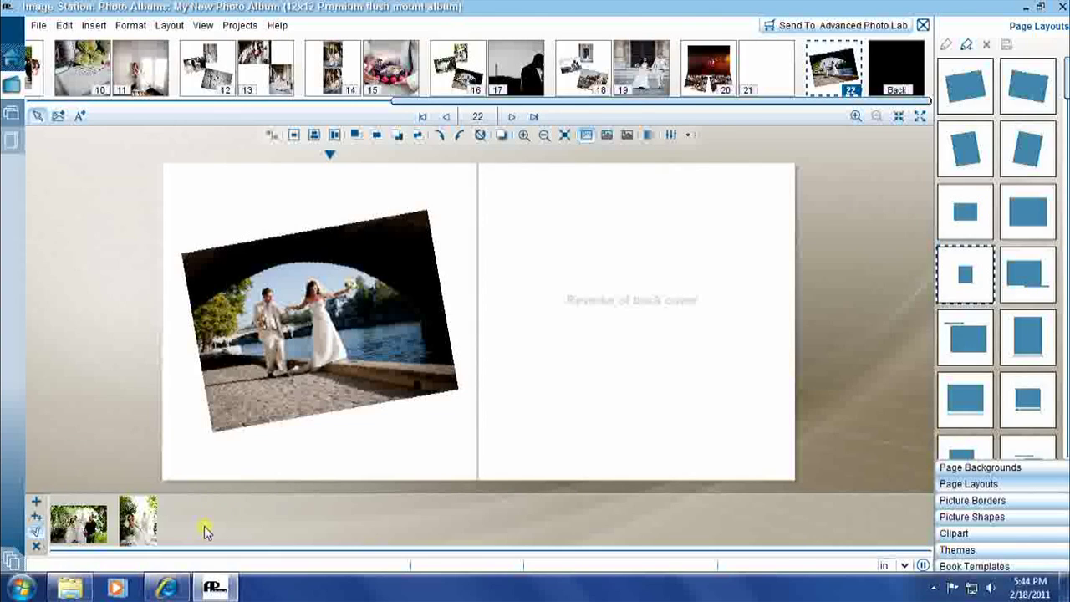
# - Lay out two wedding photos on page 21: a large bride photo and a smaller garden photo of the couple
pyautogui.moveTo(90, 535)
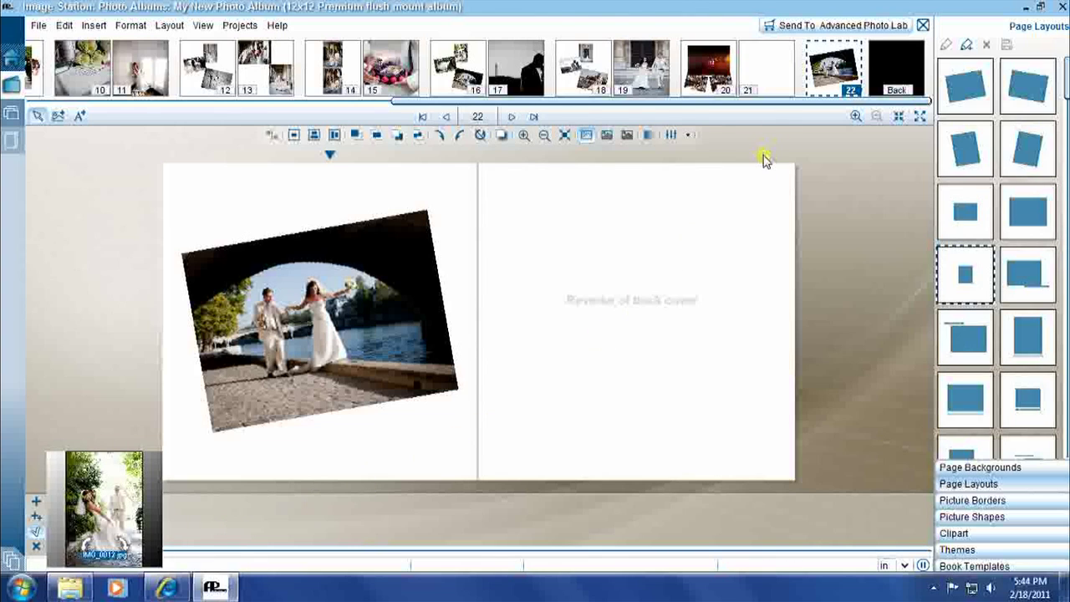
pyautogui.click(776, 84)
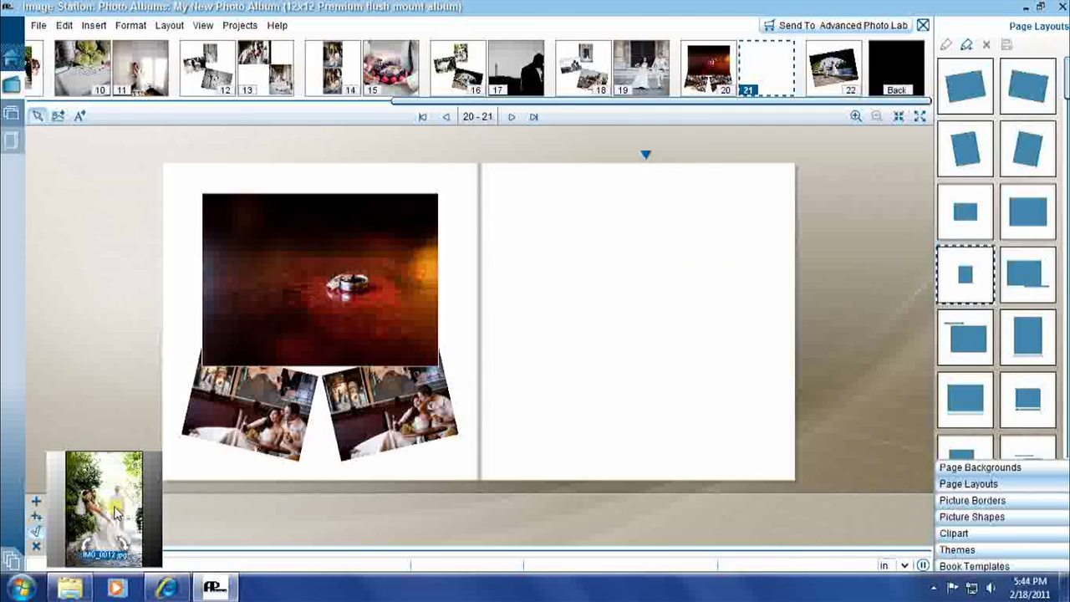
pyautogui.moveTo(115, 513); pyautogui.dragTo(536, 212)
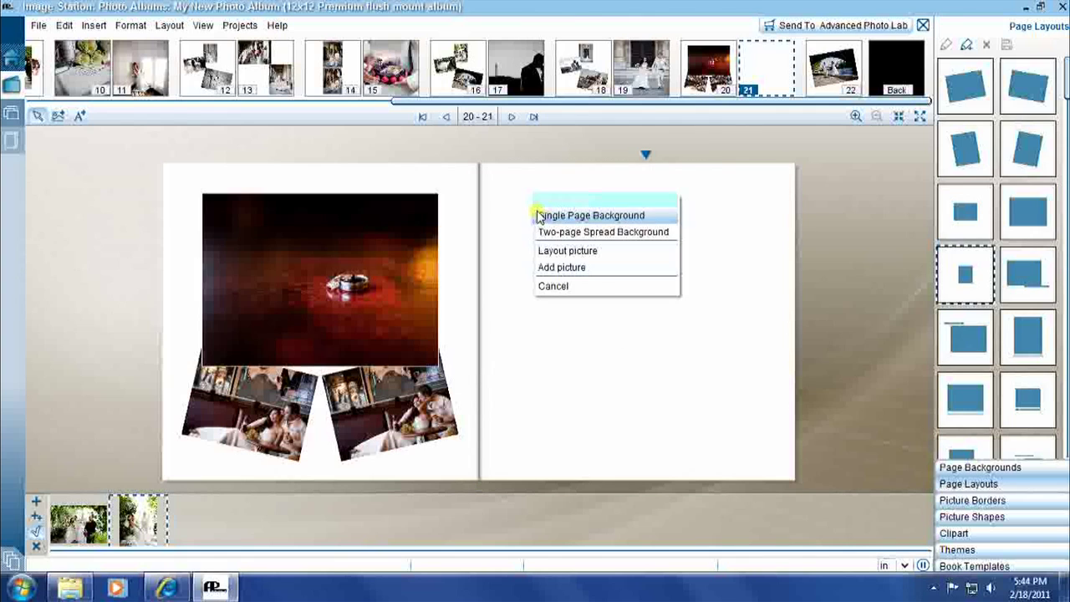
pyautogui.click(574, 252)
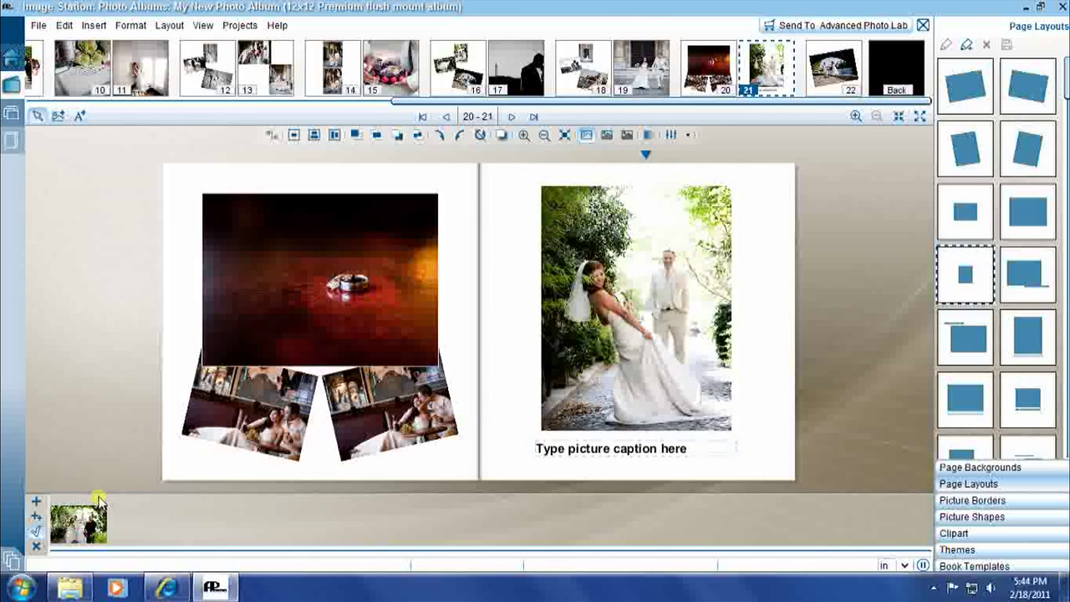
pyautogui.moveTo(76, 522); pyautogui.dragTo(514, 274)
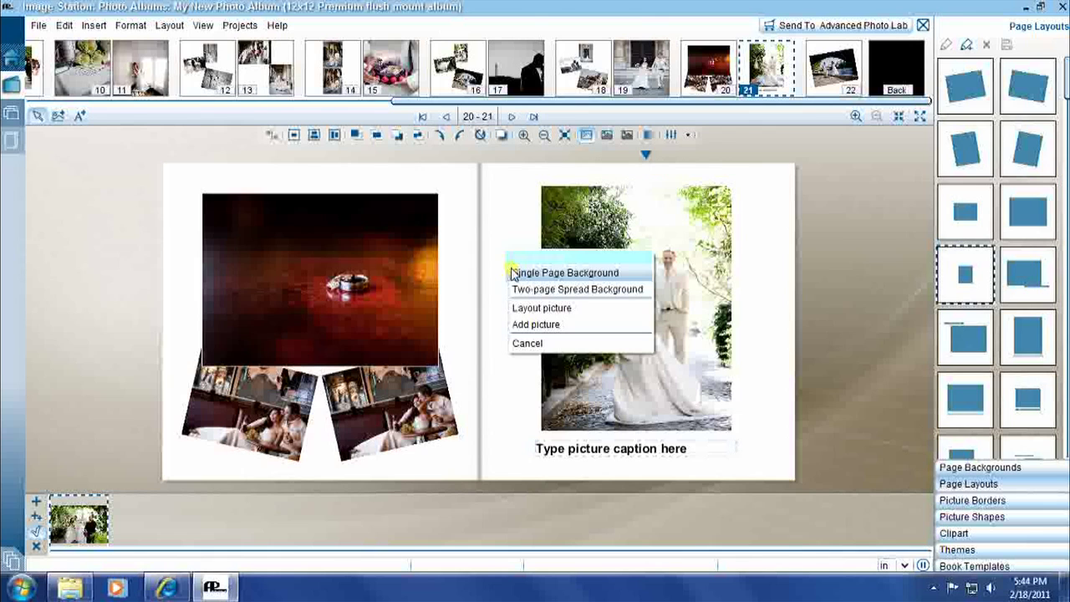
pyautogui.click(530, 308)
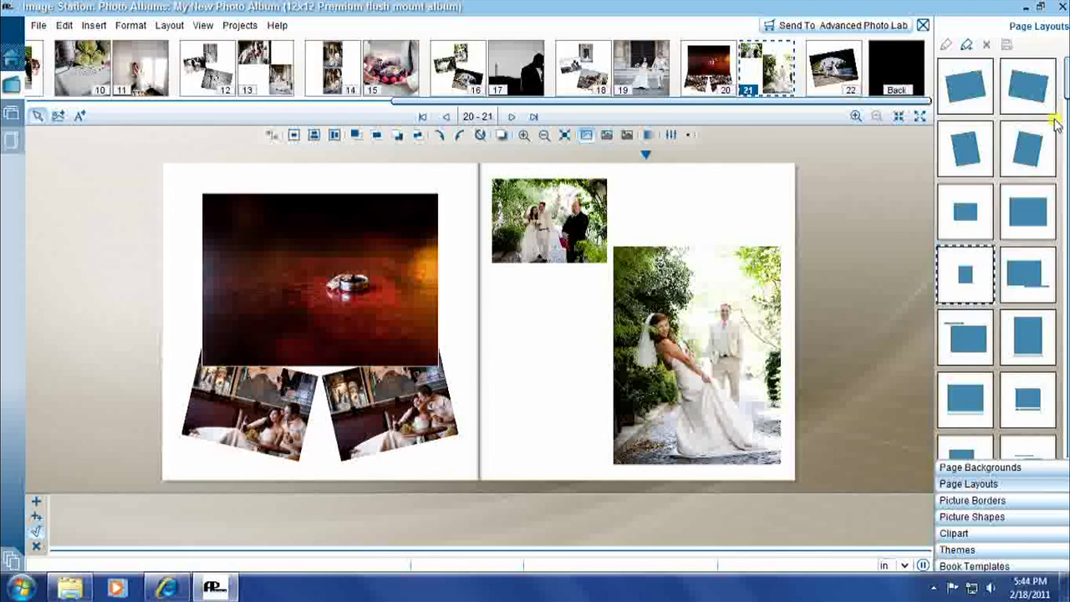
# - Apply the two-tilted-photos layout to page 21 and nudge the lower photo up to overlap the upper one
pyautogui.scroll(-5, 999, 259)
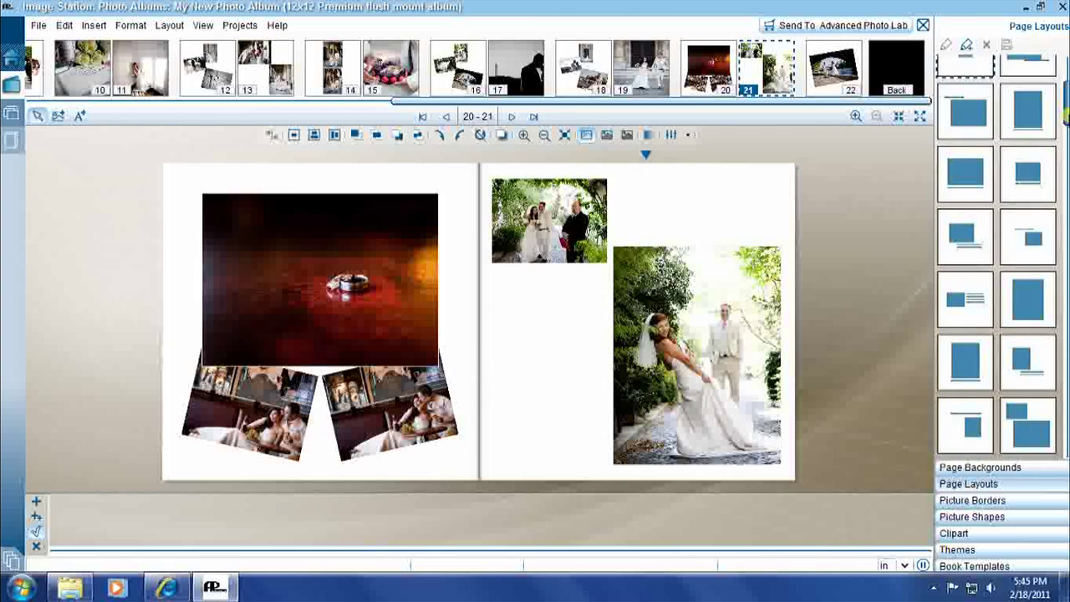
pyautogui.scroll(-6, 999, 259)
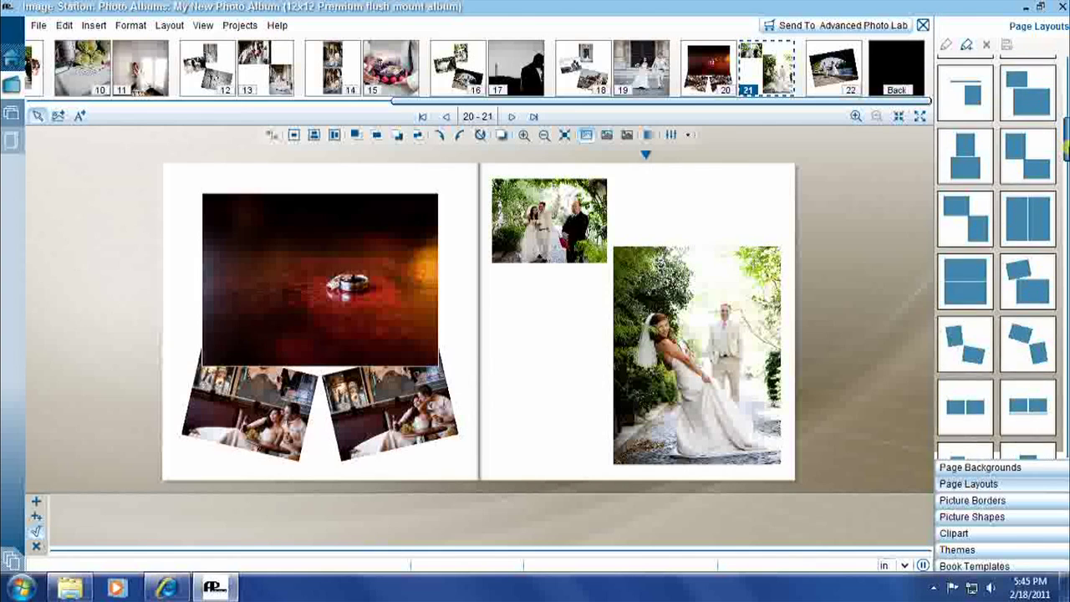
pyautogui.scroll(-3, 1066, 149)
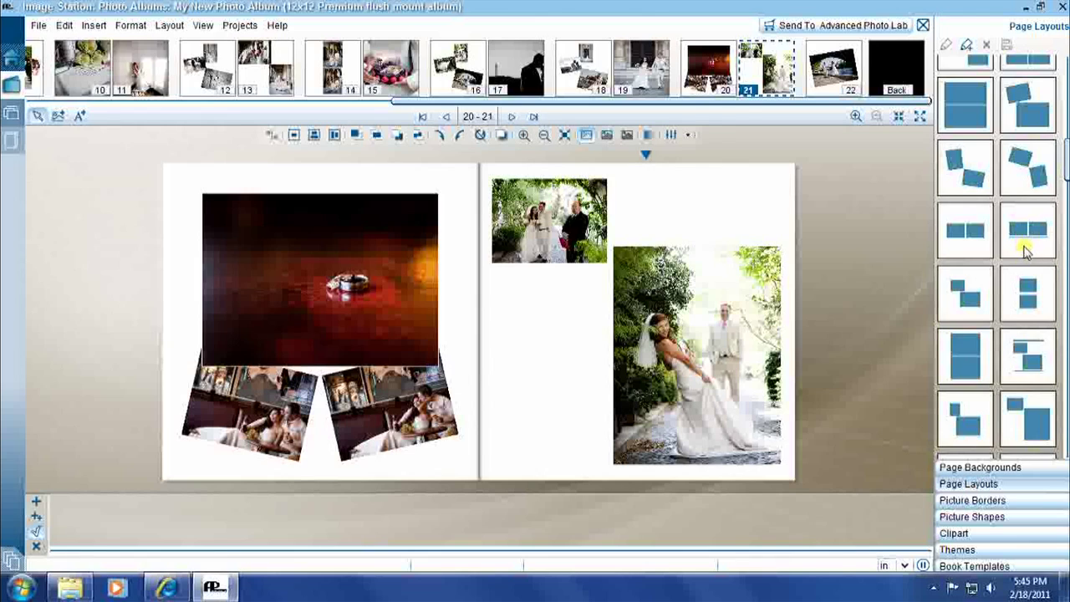
pyautogui.click(1030, 172)
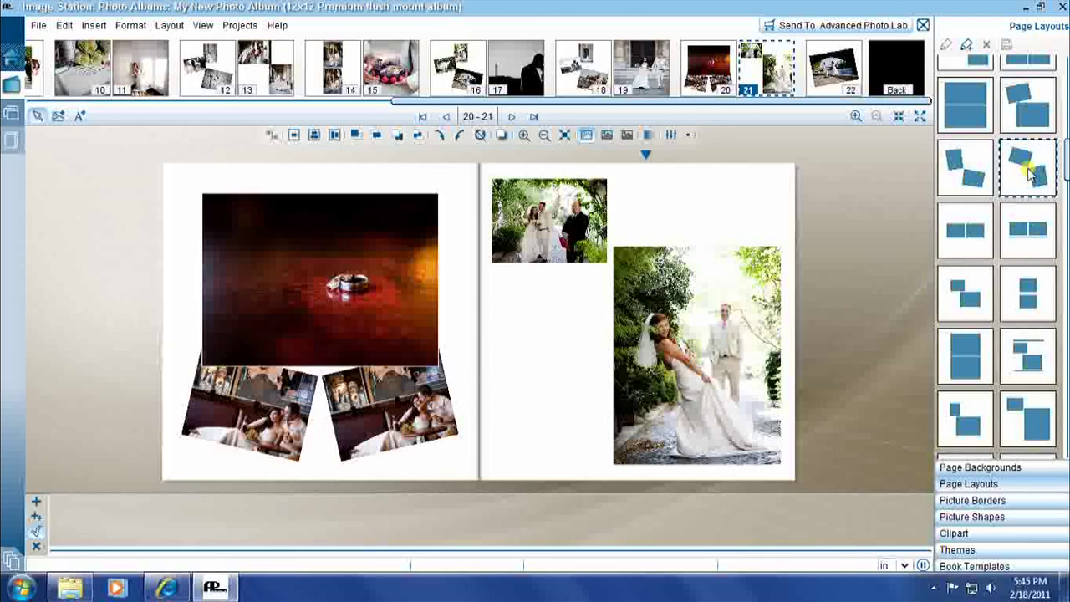
pyautogui.moveTo(1030, 172); pyautogui.dragTo(673, 201)
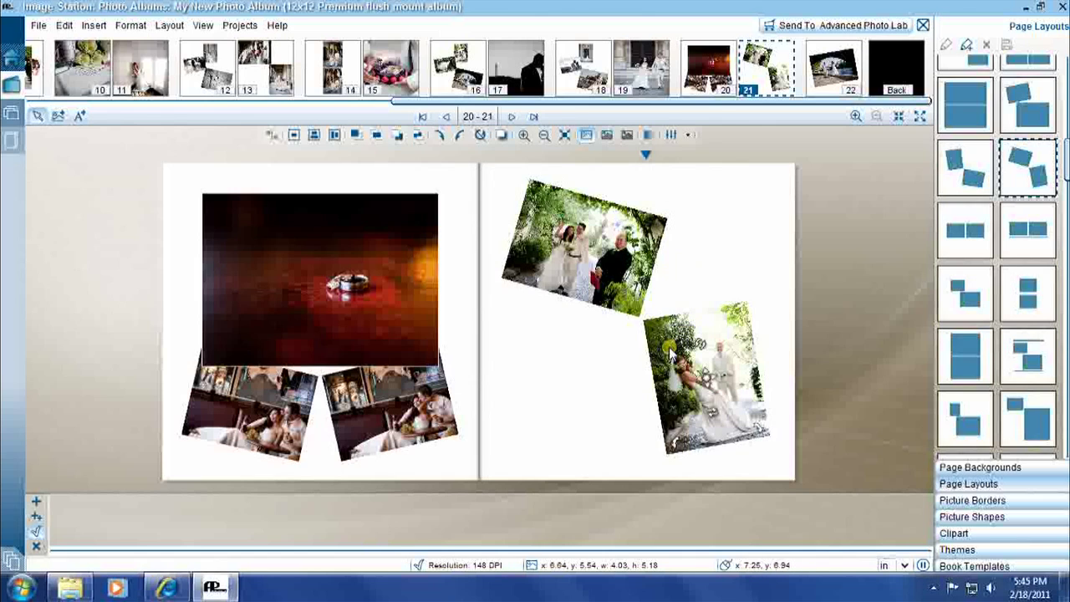
pyautogui.moveTo(671, 355); pyautogui.dragTo(661, 333)
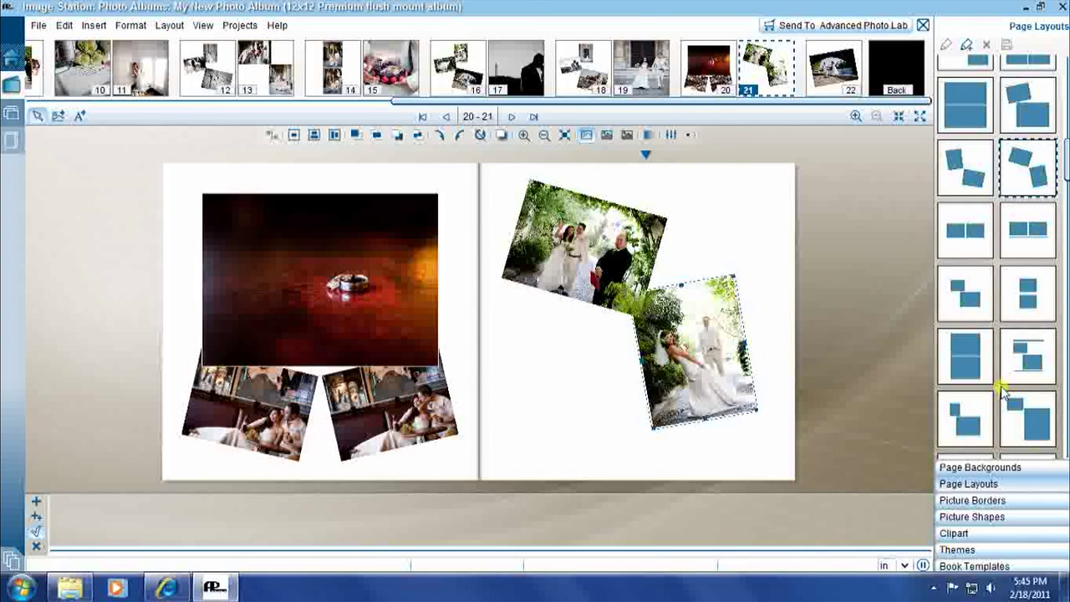
# - Apply the brown, green-dotted patterned background as a two-page spread background on pages 20–21
pyautogui.click(1038, 473)
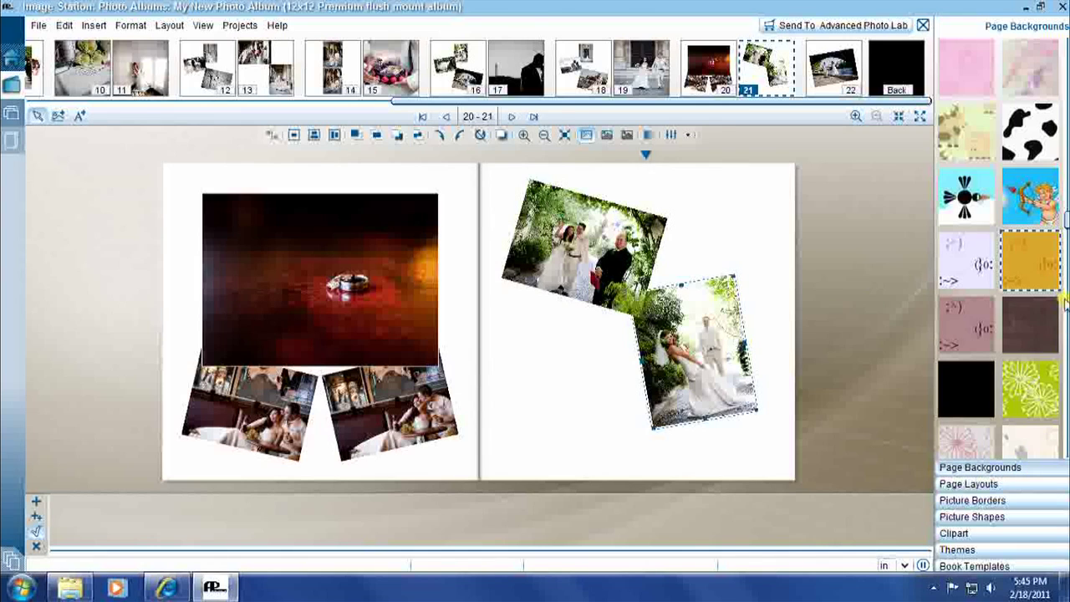
pyautogui.scroll(5, 990, 438)
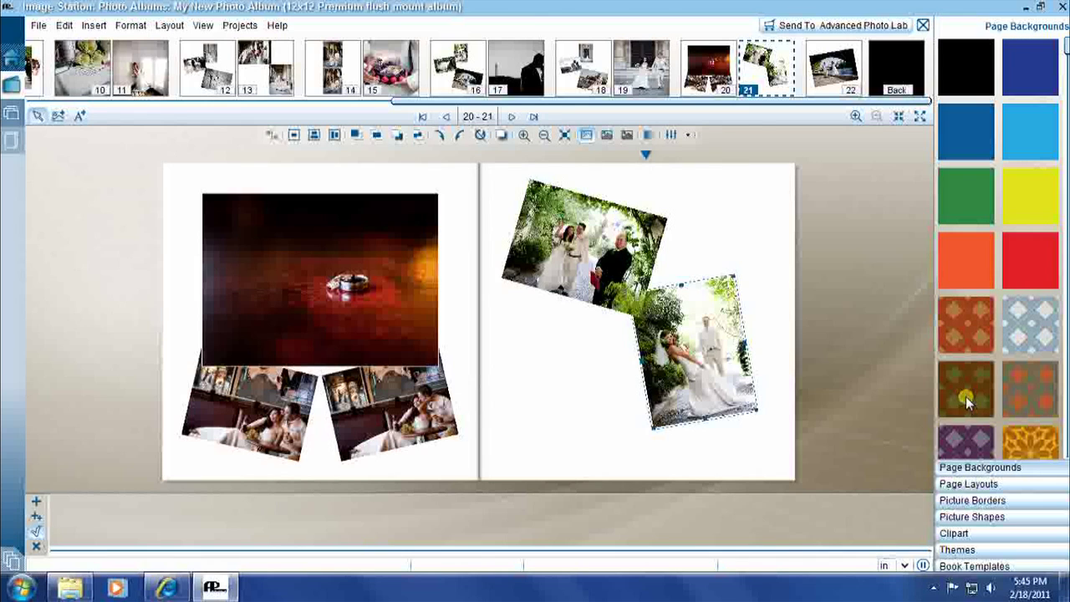
pyautogui.moveTo(965, 396); pyautogui.dragTo(541, 362)
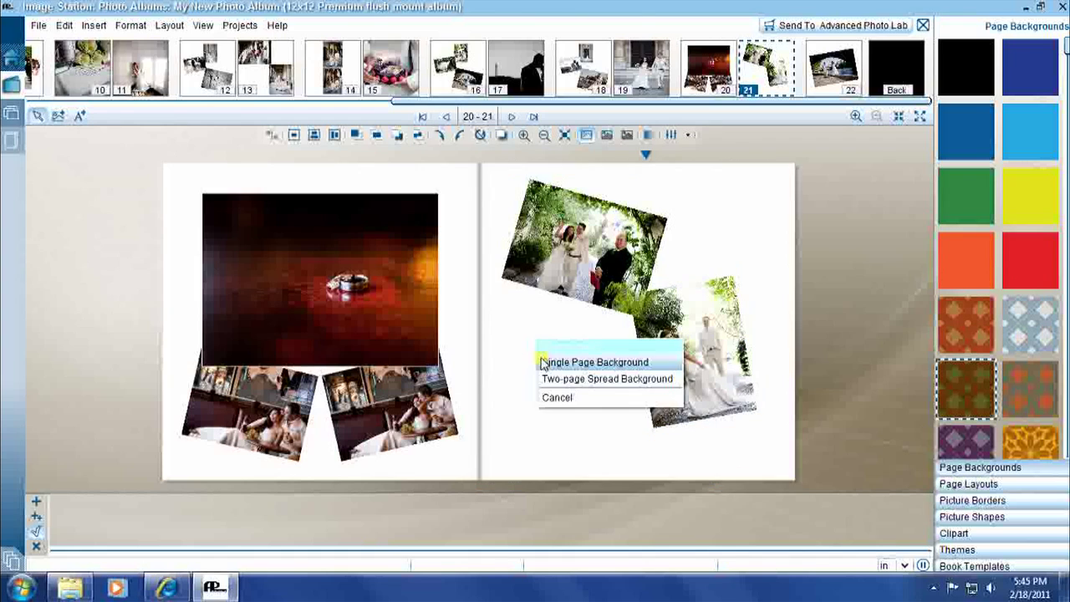
pyautogui.click(574, 383)
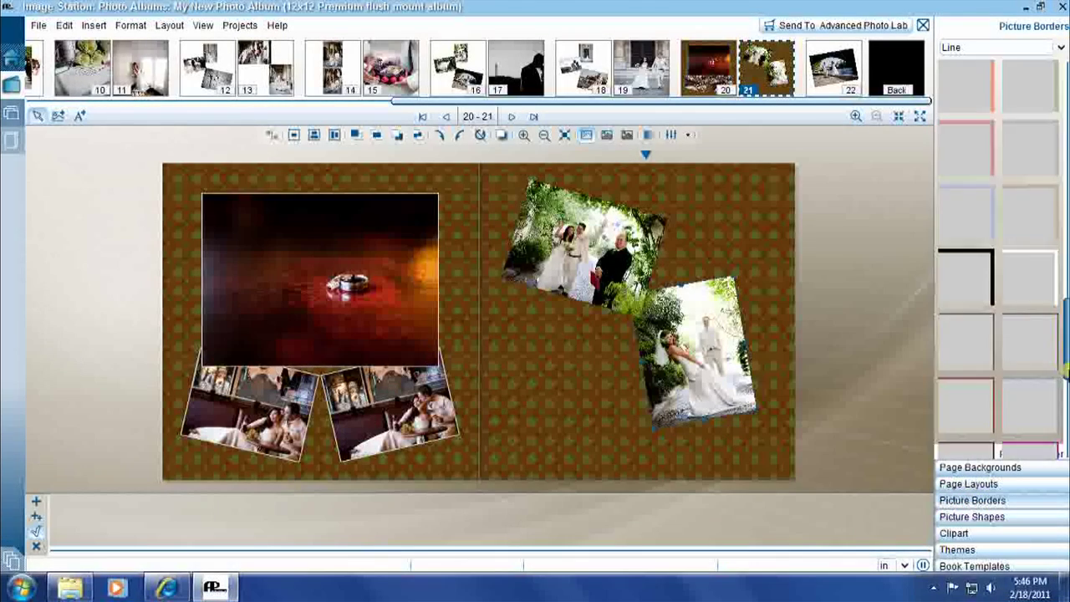
# - Apply the black Line picture border to the lower-right bride photo on page 21
pyautogui.scroll(-3, 1064, 368)
pyautogui.scroll(1, 1065, 367)
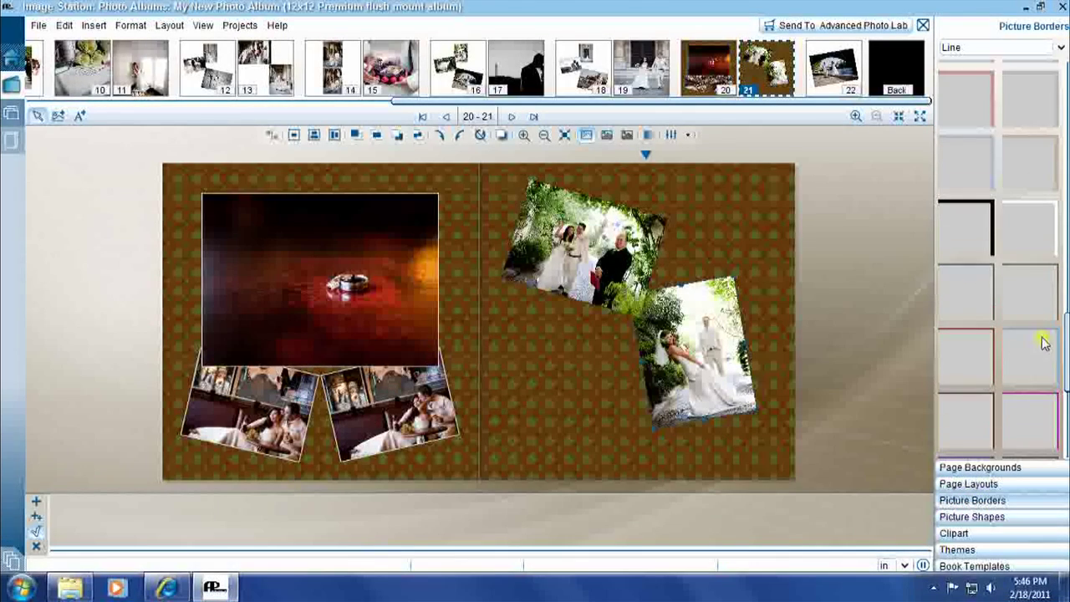
pyautogui.click(984, 228)
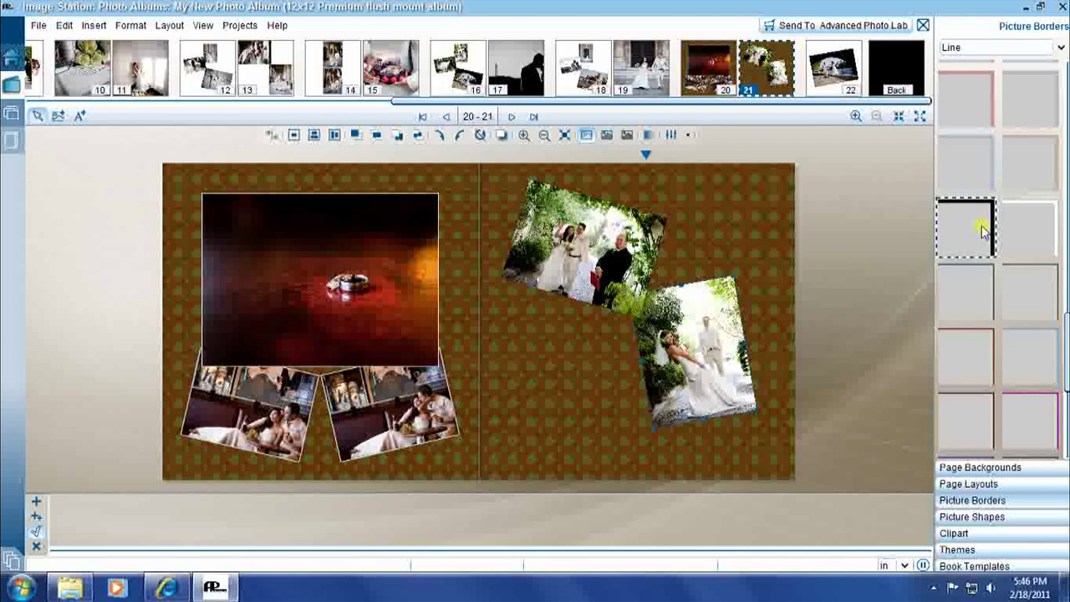
pyautogui.moveTo(983, 231); pyautogui.dragTo(690, 336)
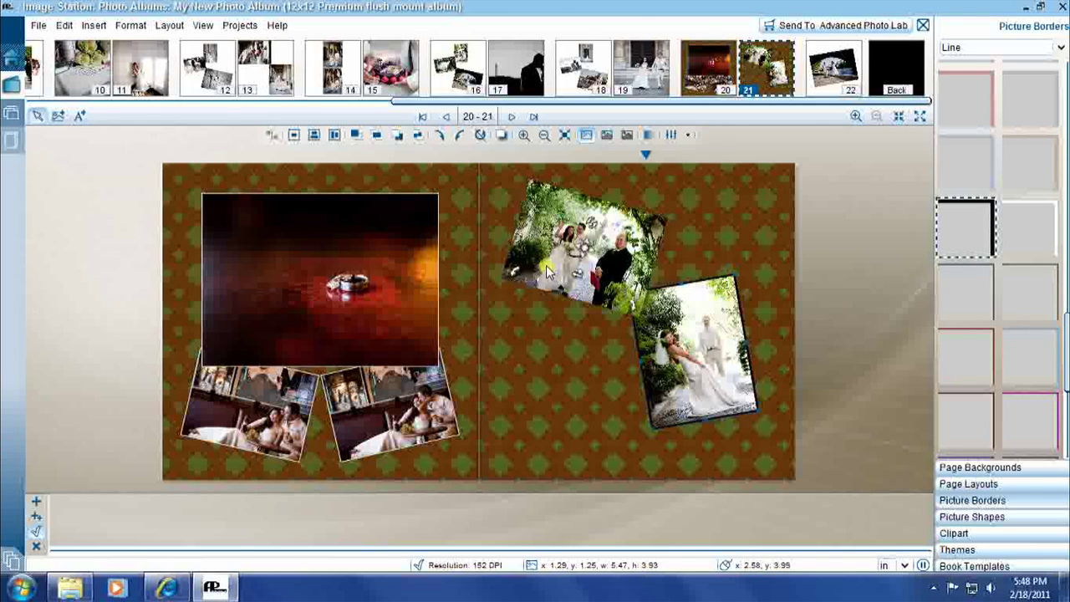
# - Go to spread 16–17 and apply a single-photo-with-caption layout to page 17
pyautogui.click(518, 68)
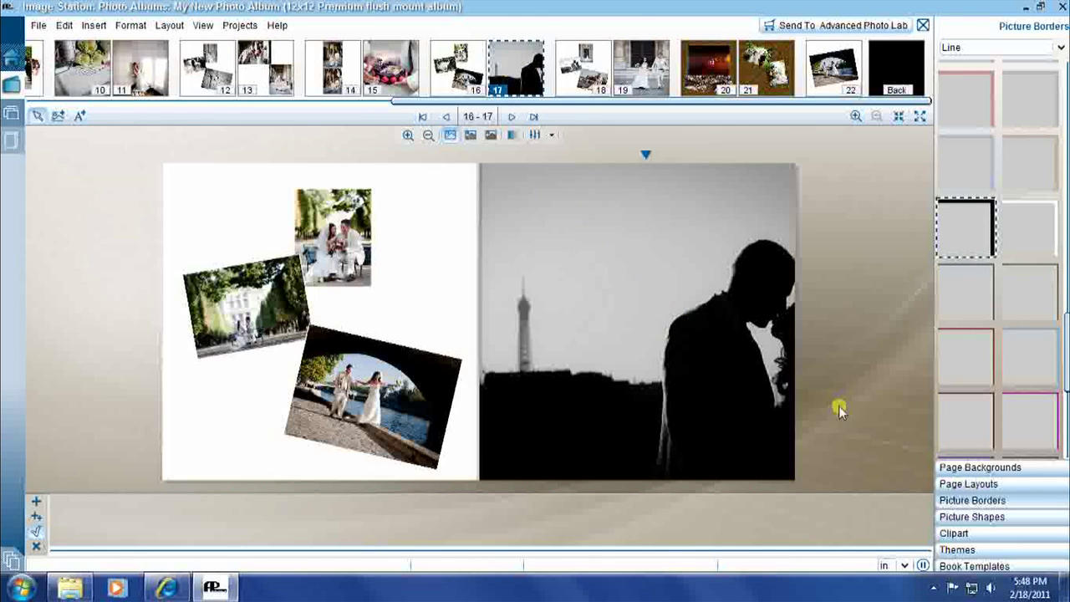
pyautogui.click(984, 486)
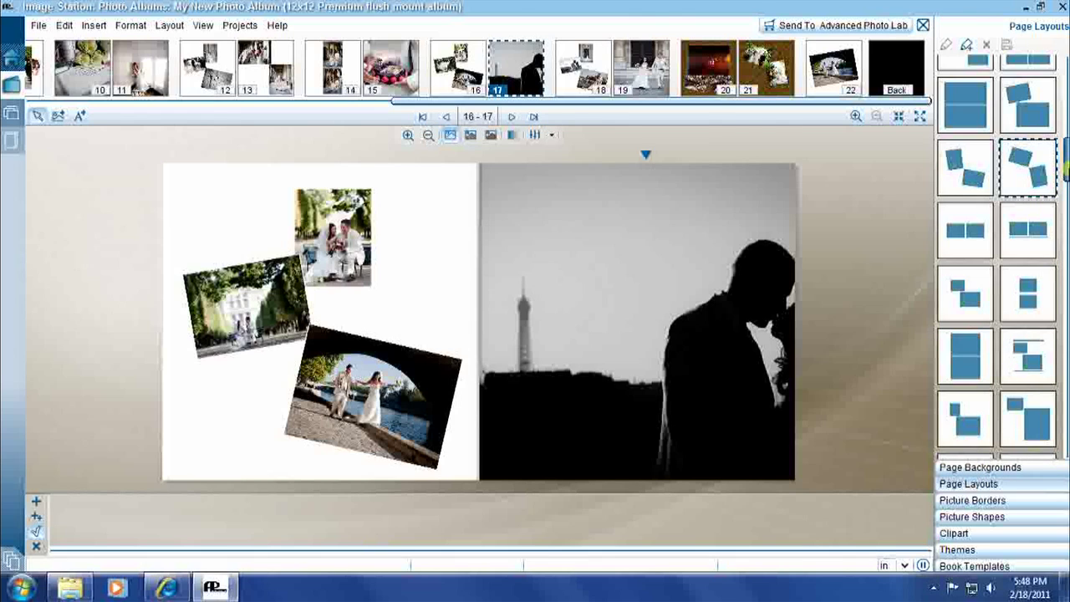
pyautogui.scroll(-10, 996, 256)
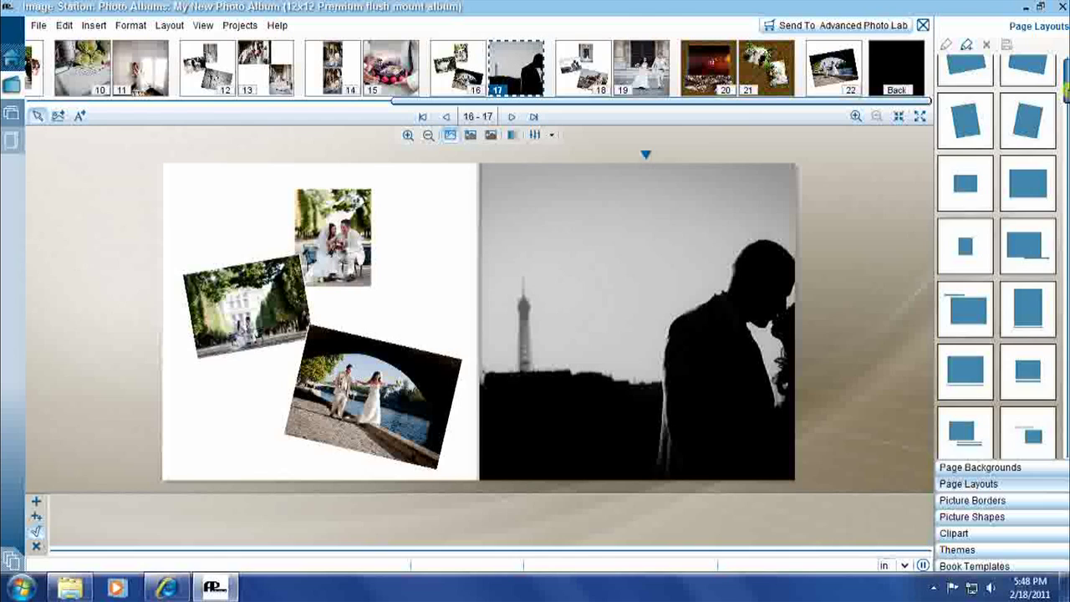
pyautogui.scroll(-1, 996, 256)
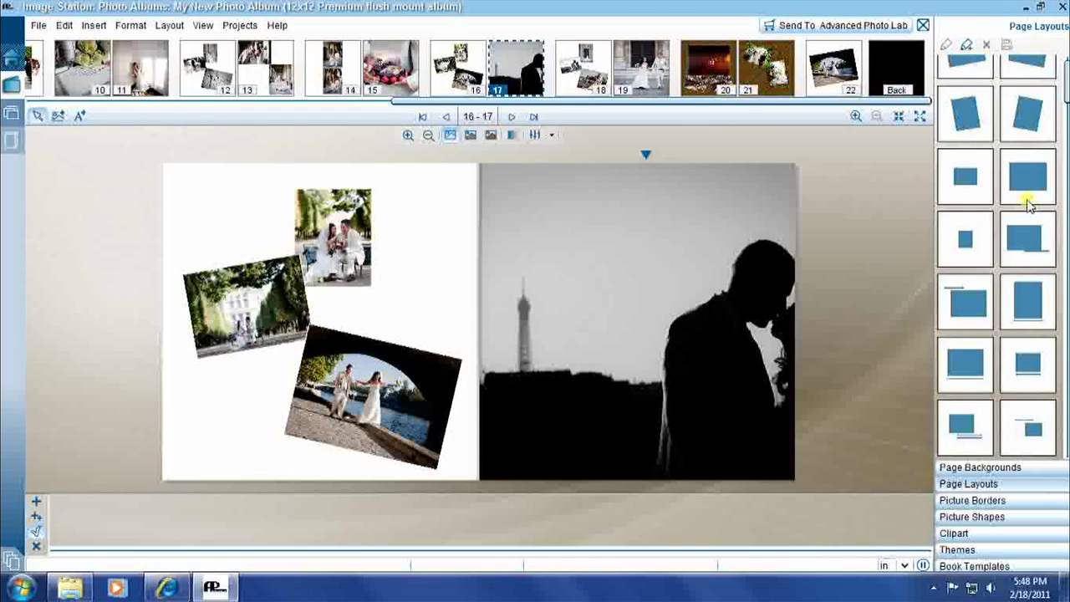
pyautogui.moveTo(1016, 297); pyautogui.dragTo(654, 263)
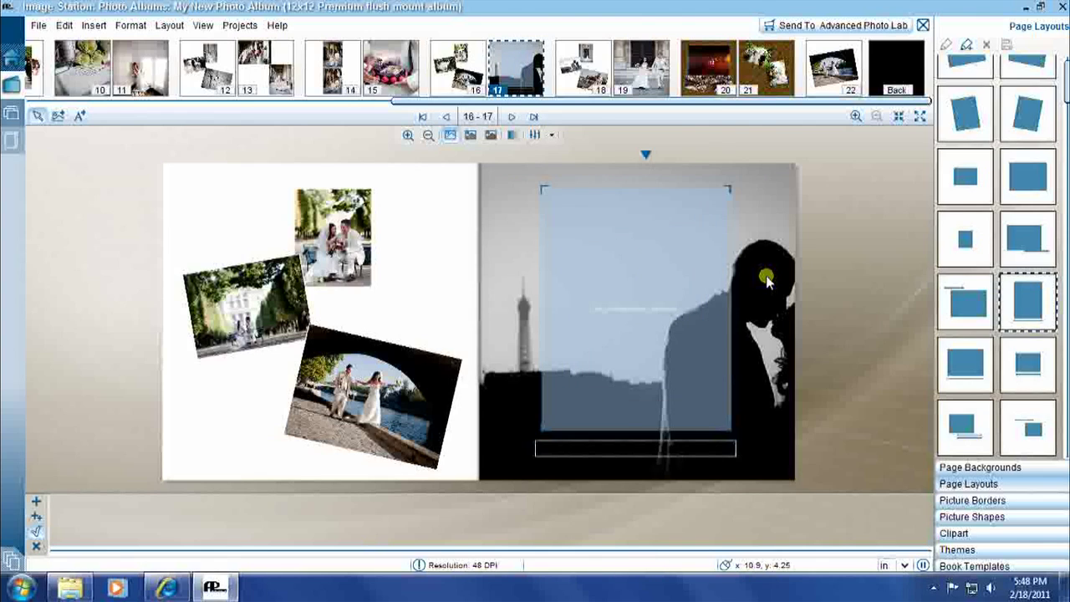
# - Adjust the silhouette background photo on page 17 to reposition the couple
pyautogui.rightClick(767, 282)
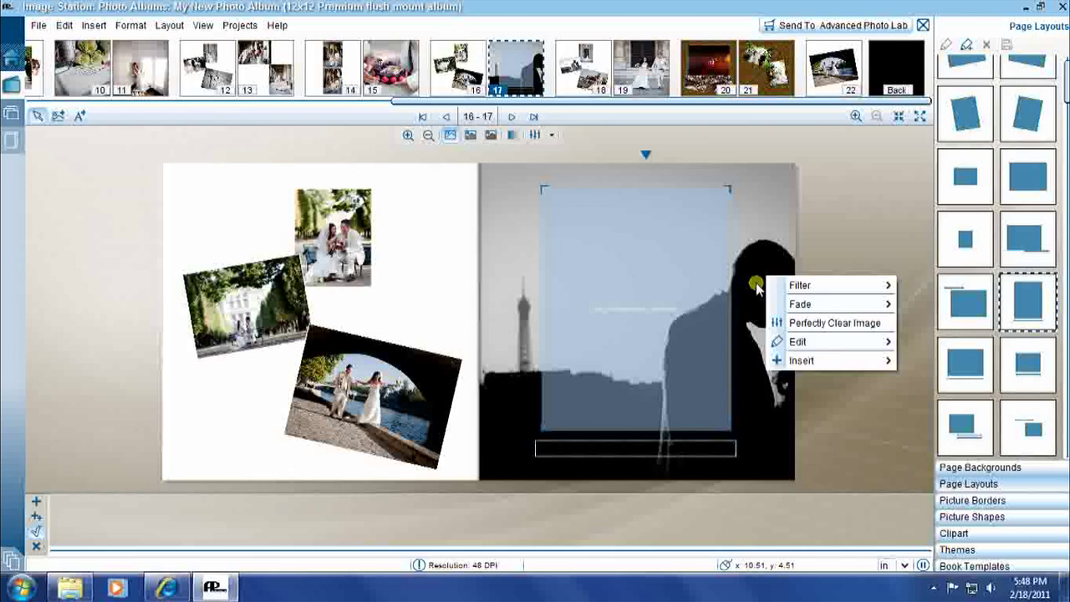
pyautogui.click(756, 287)
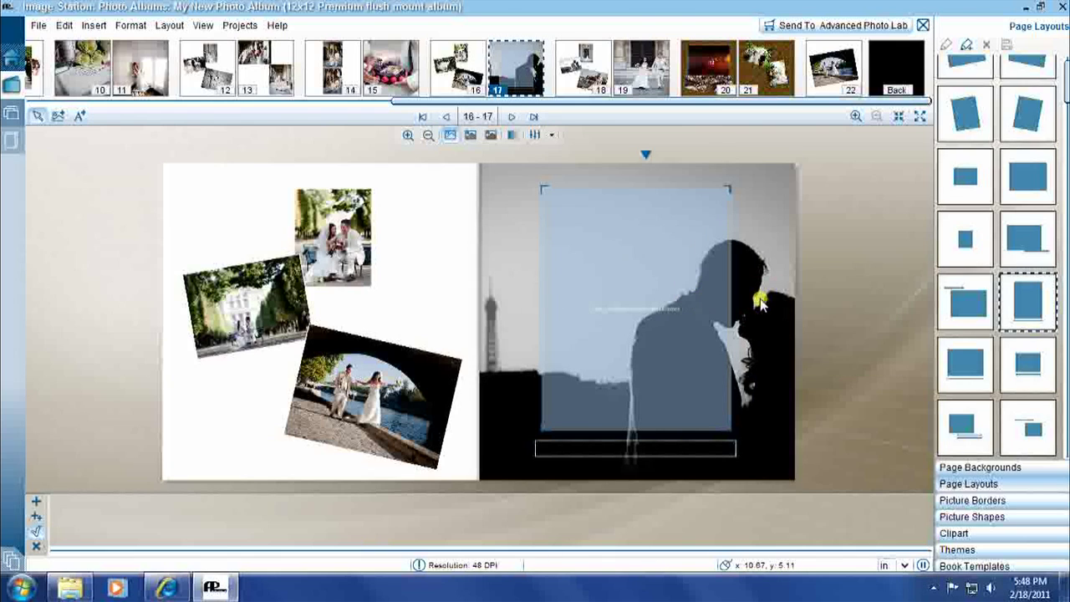
pyautogui.moveTo(759, 303); pyautogui.dragTo(766, 336)
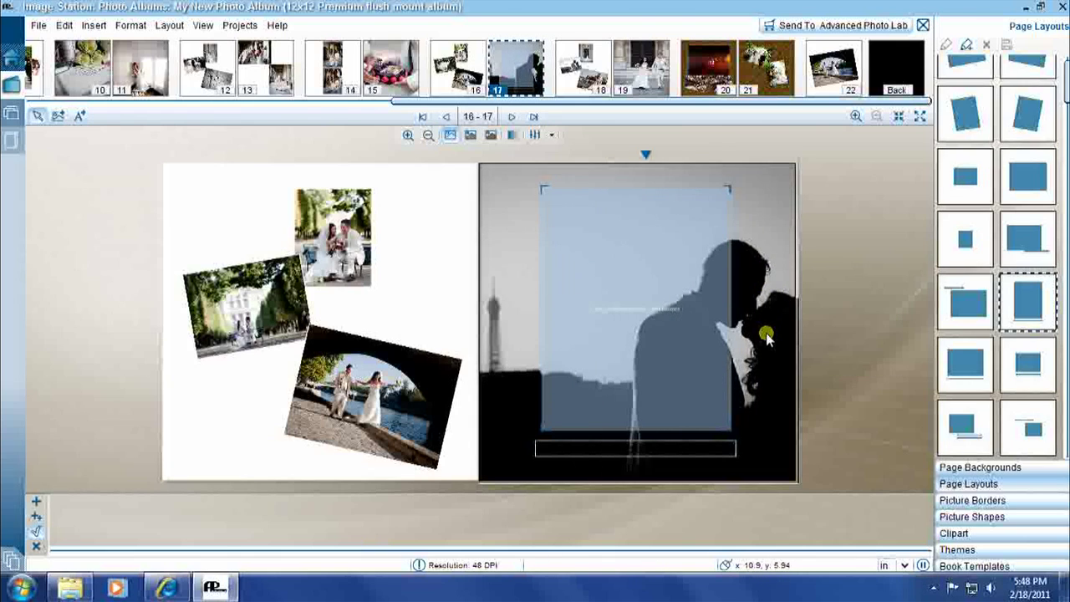
# - Place ring photo IMG_0007.jpg from the photo tray into page 17's frame, then select the caption box
pyautogui.moveTo(13, 558)
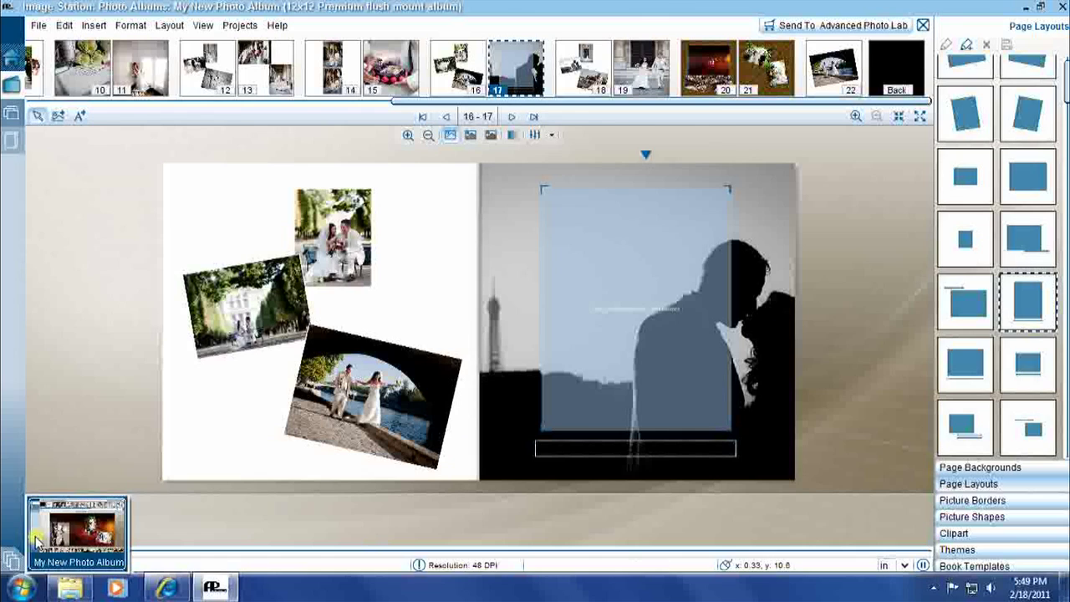
pyautogui.click(37, 534)
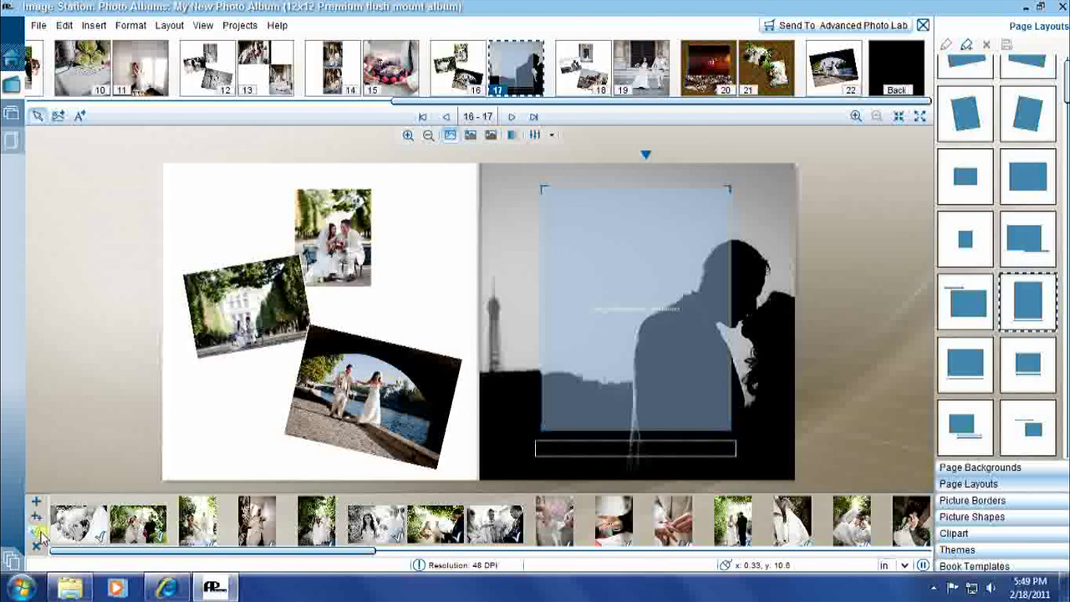
pyautogui.moveTo(252, 538)
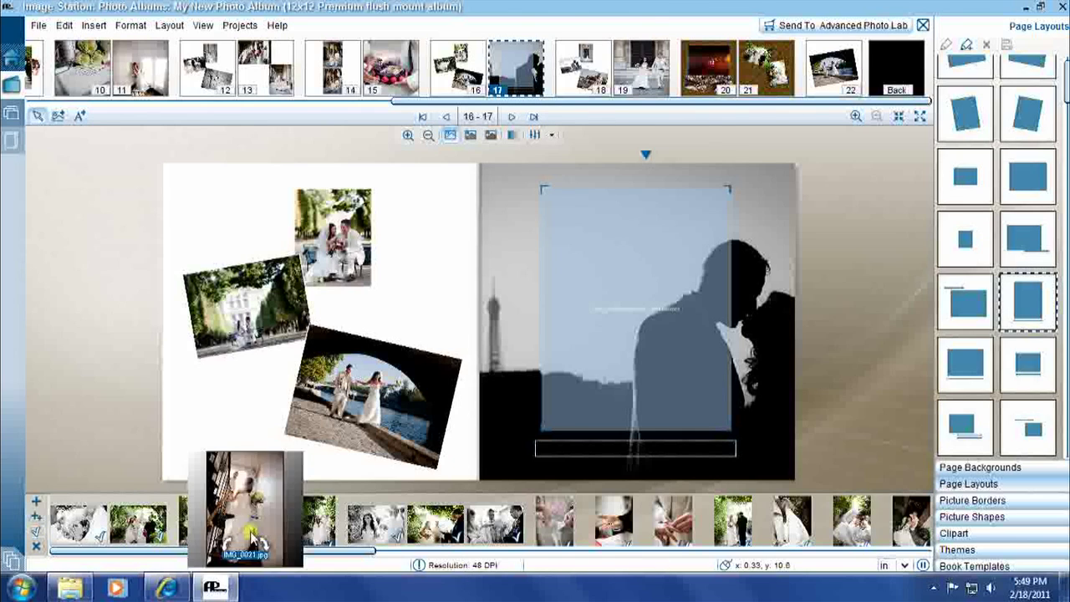
pyautogui.moveTo(679, 541)
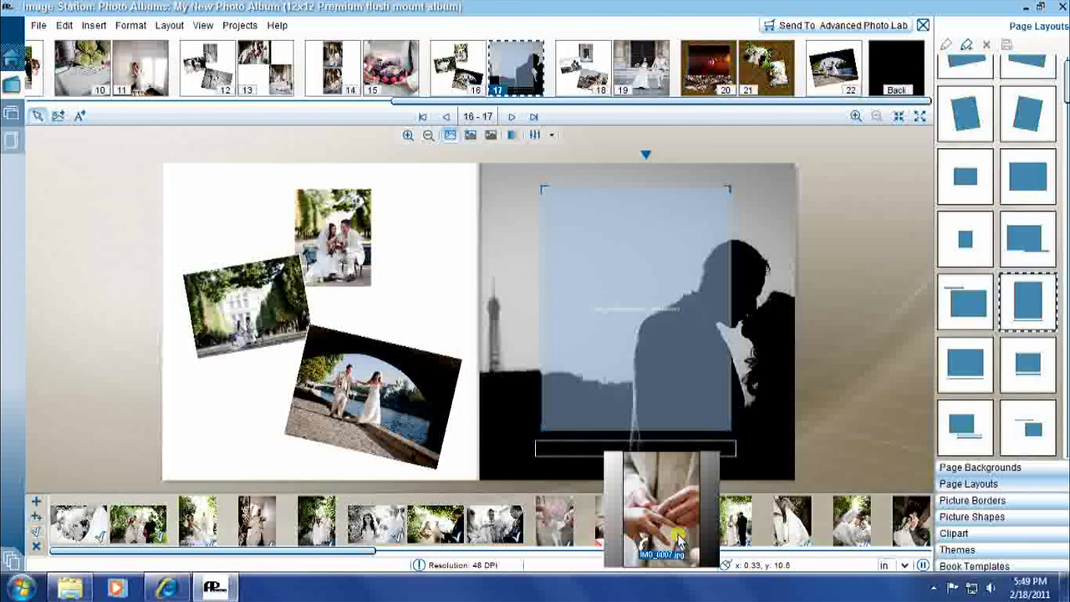
pyautogui.moveTo(678, 542); pyautogui.dragTo(635, 300)
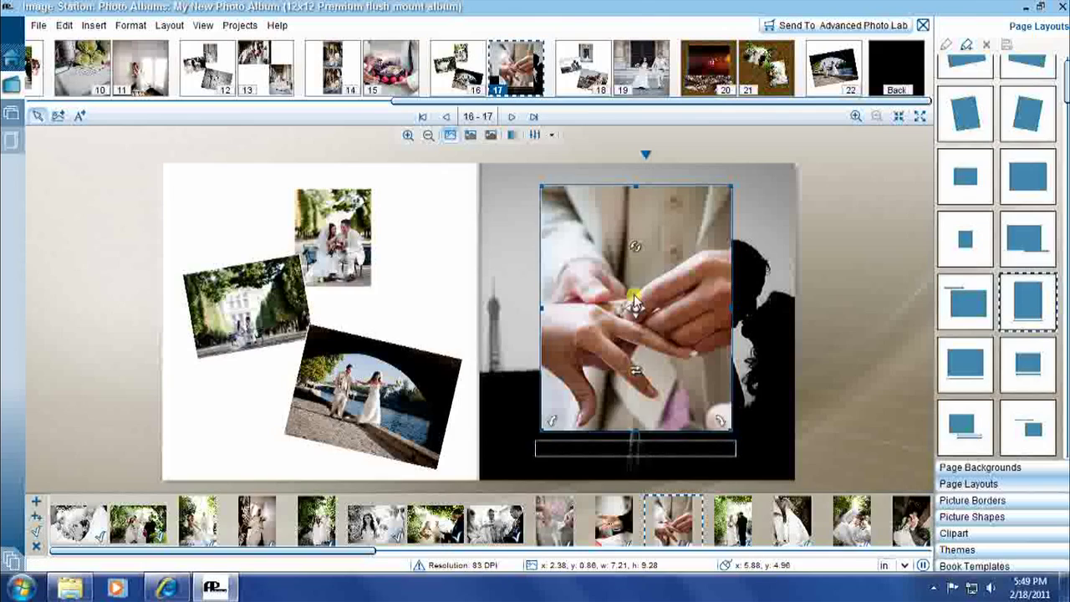
pyautogui.click(591, 453)
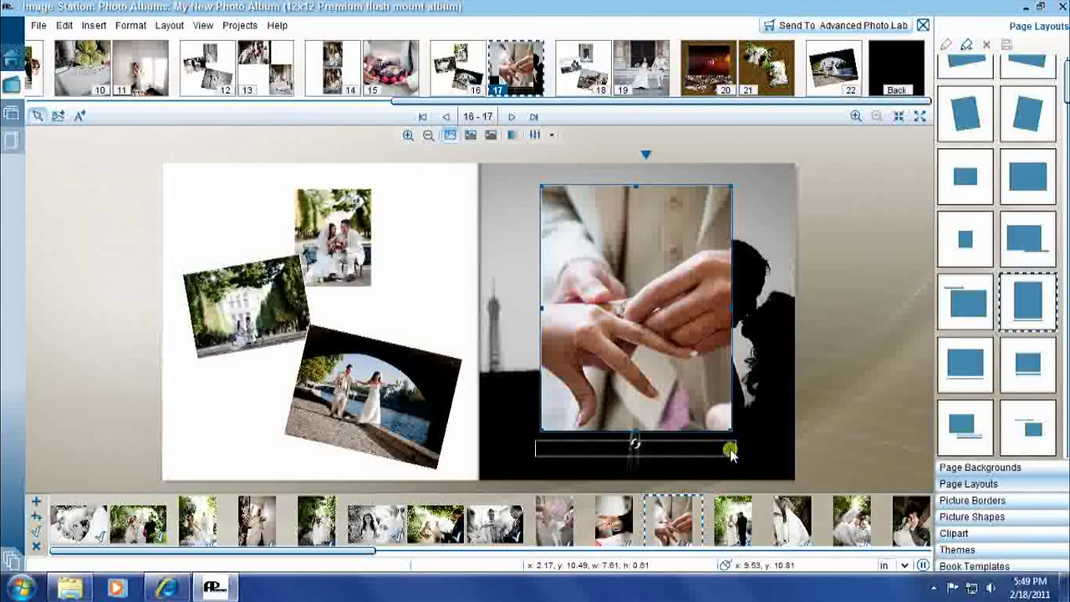
# - Delete the placeholder caption on page 17 and enter the text 'test'
pyautogui.click(731, 450)
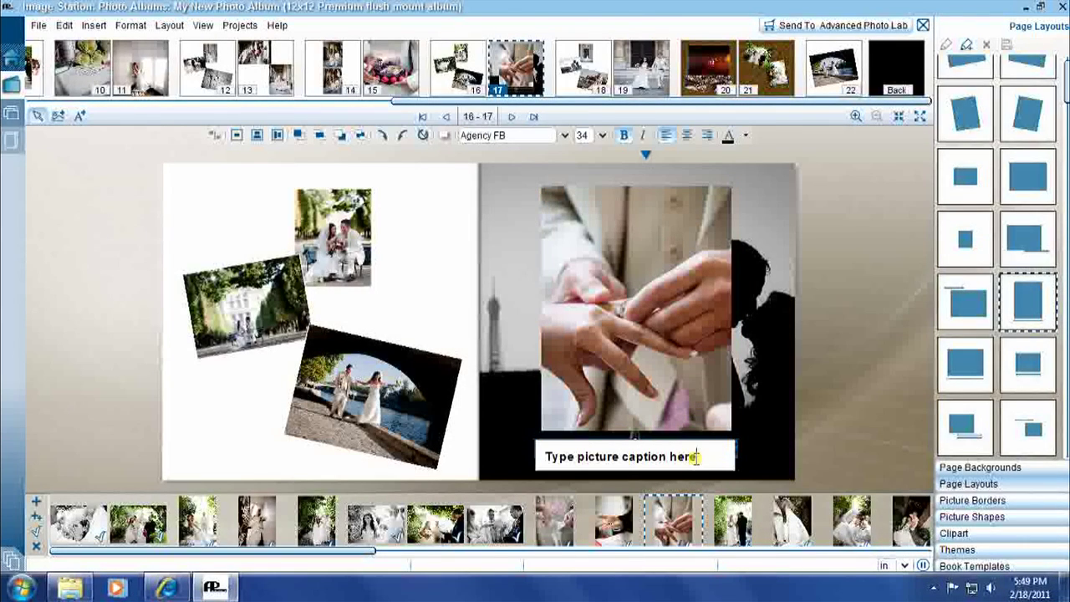
pyautogui.press('BackSpace')
pyautogui.press('BackSpace')
pyautogui.press('BackSpace')
pyautogui.press('BackSpace')
pyautogui.press('BackSpace')
pyautogui.press('BackSpace')
pyautogui.press('BackSpace')
pyautogui.press('BackSpace')
pyautogui.press('BackSpace')
pyautogui.press('BackSpace')
pyautogui.press('BackSpace')
pyautogui.press('BackSpace')
pyautogui.press('BackSpace')
pyautogui.press('BackSpace')
pyautogui.press('BackSpace')
pyautogui.press('BackSpace')
pyautogui.press('BackSpace')
pyautogui.press('BackSpace')
pyautogui.press('BackSpace')
pyautogui.press('BackSpace')
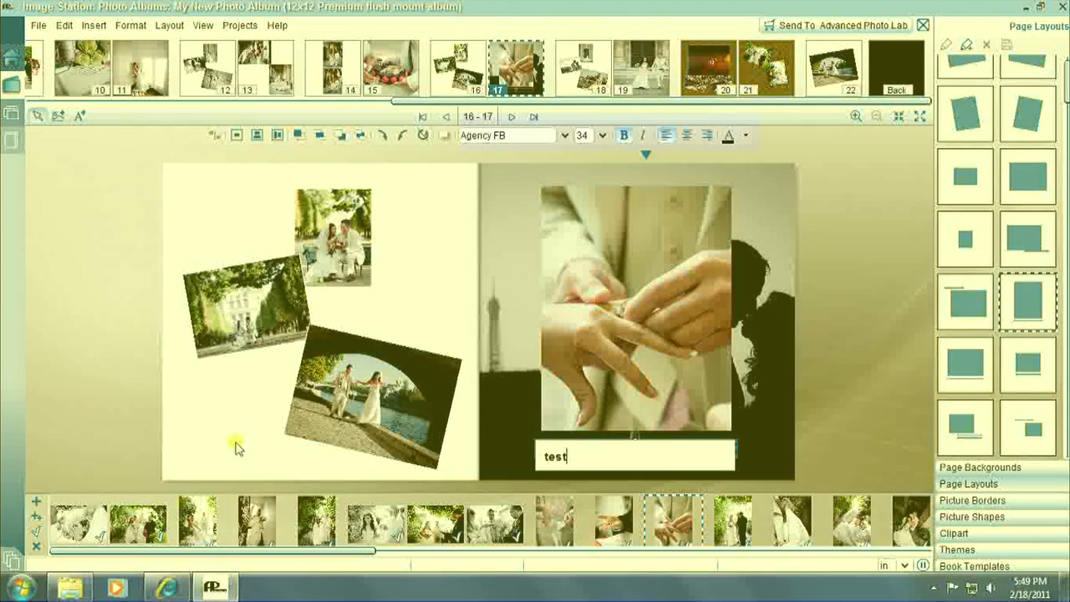
pyautogui.click(529, 458)
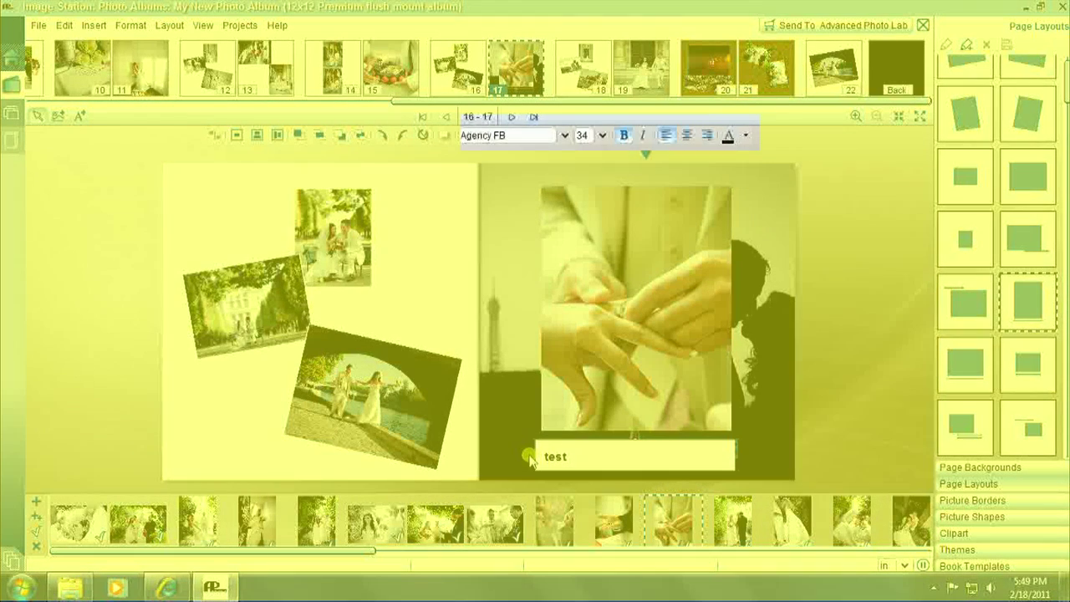
pyautogui.click(677, 141)
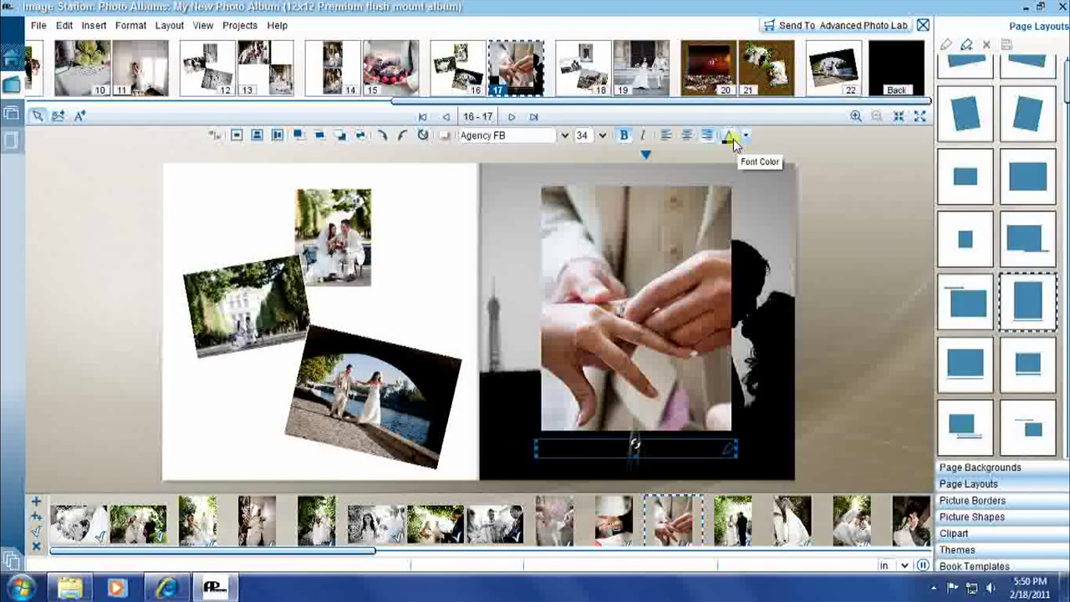
# - Format the 'test' caption as centred, italic and 72 point
pyautogui.click(745, 136)
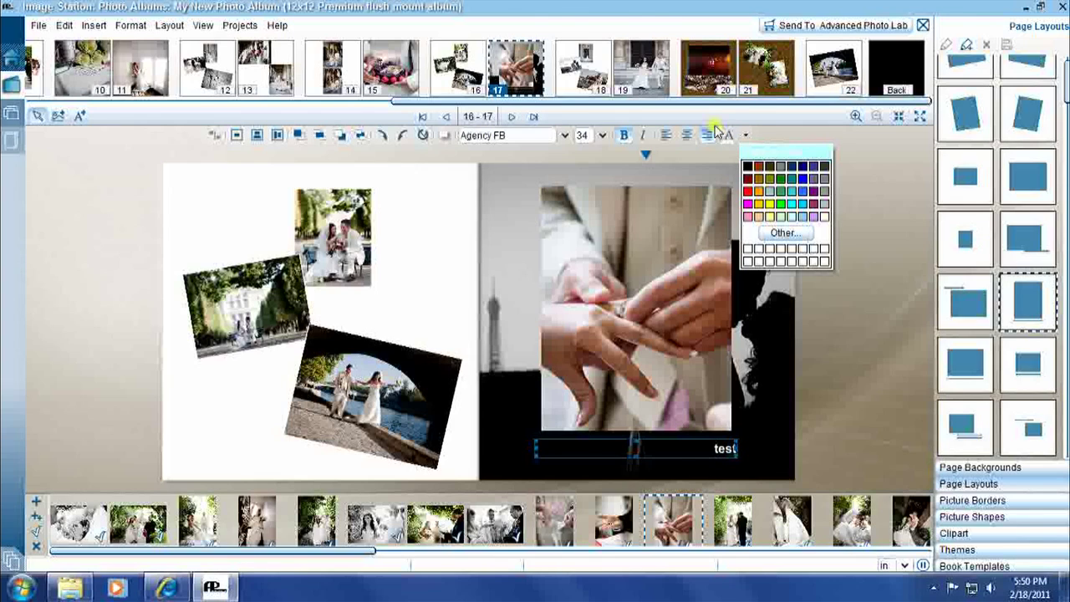
pyautogui.click(686, 139)
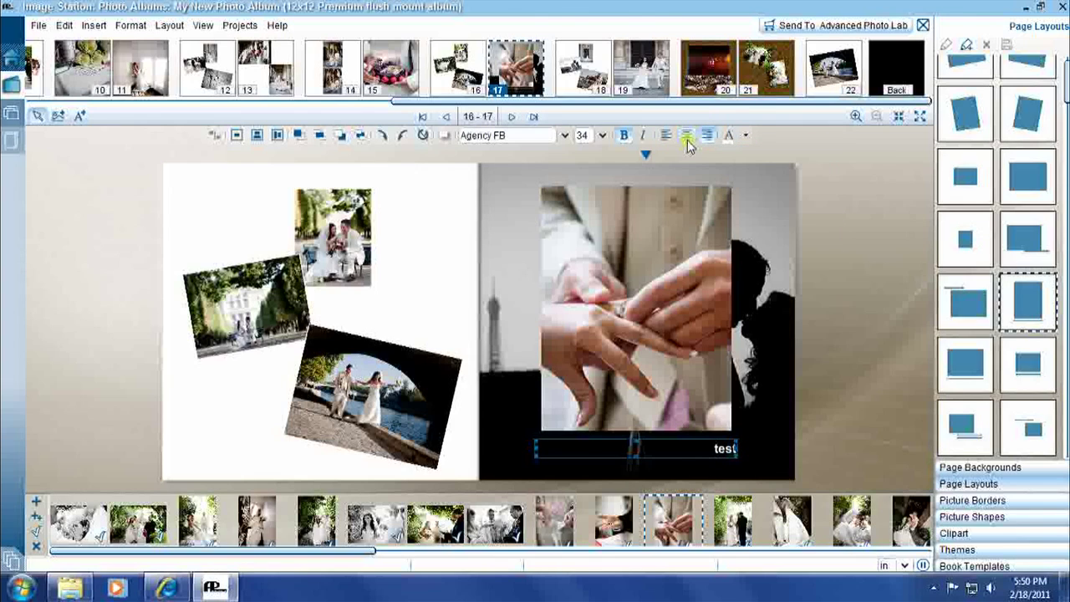
pyautogui.click(686, 141)
pyautogui.click(628, 137)
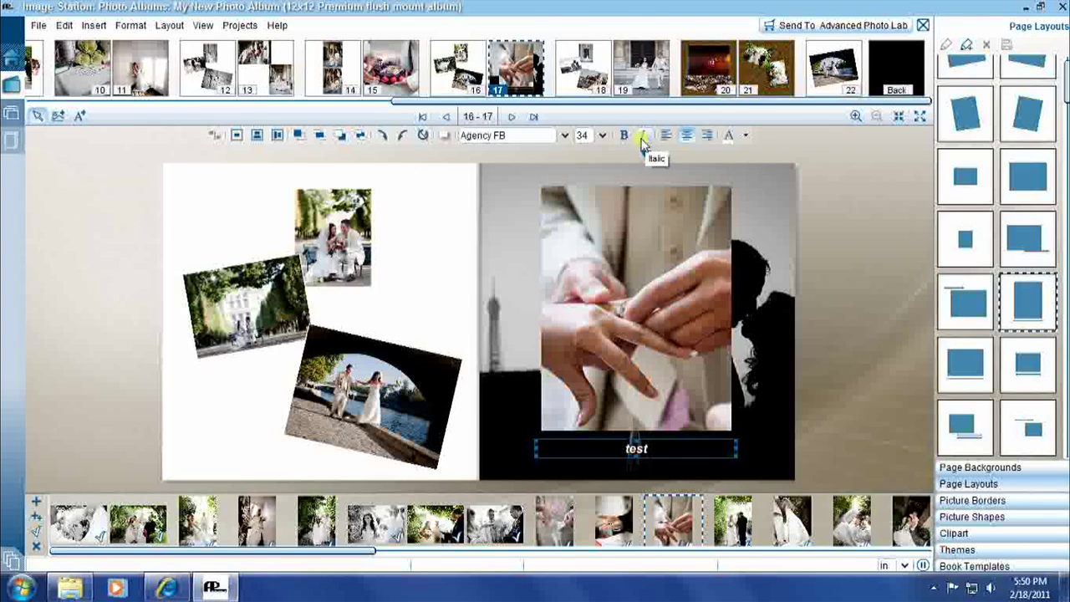
pyautogui.click(601, 135)
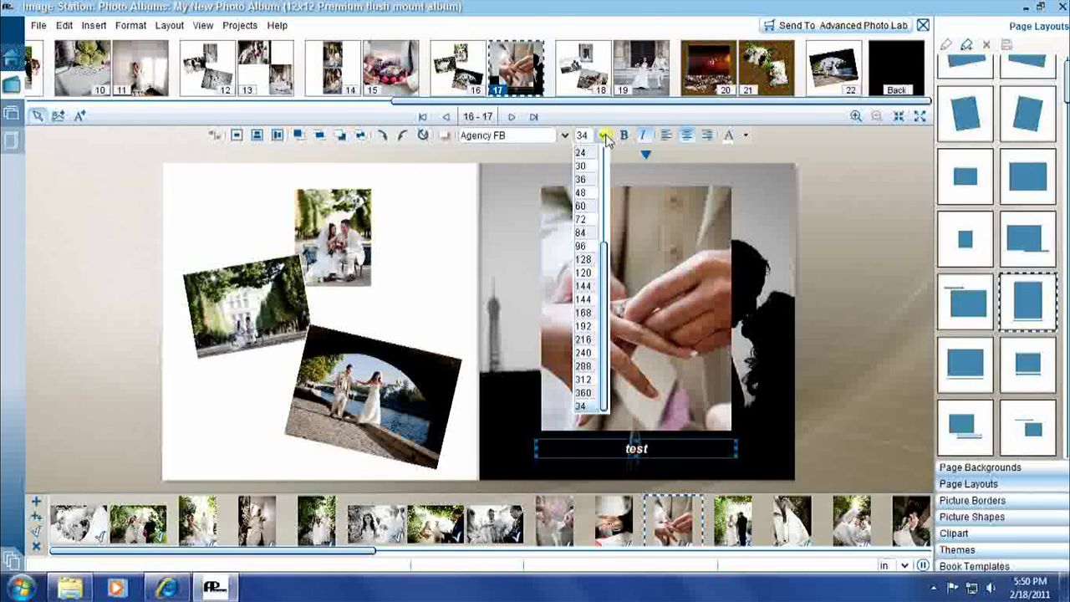
pyautogui.click(585, 285)
pyautogui.click(602, 134)
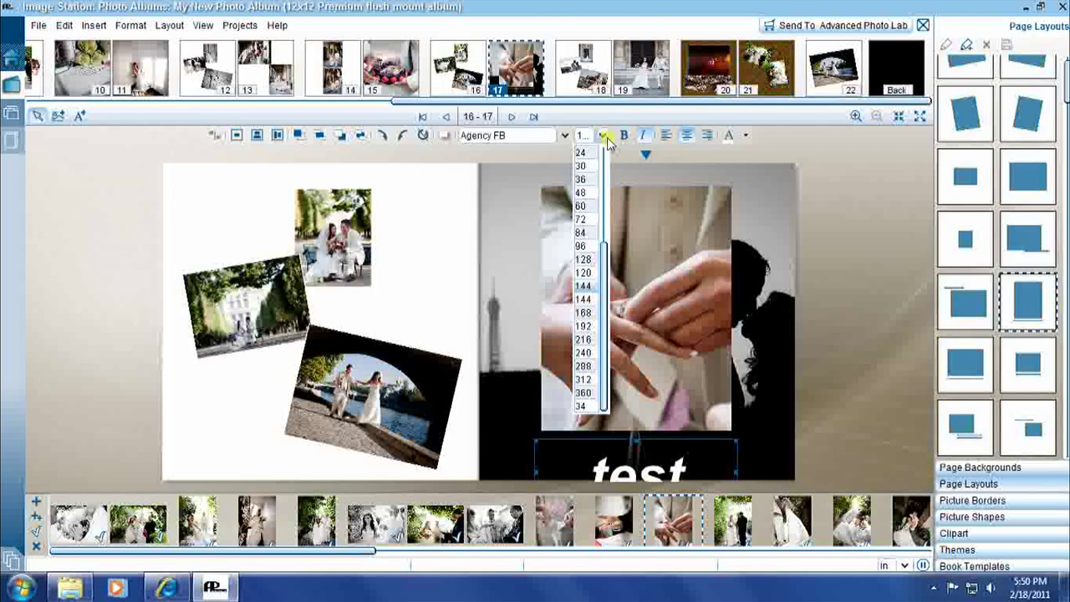
pyautogui.click(583, 219)
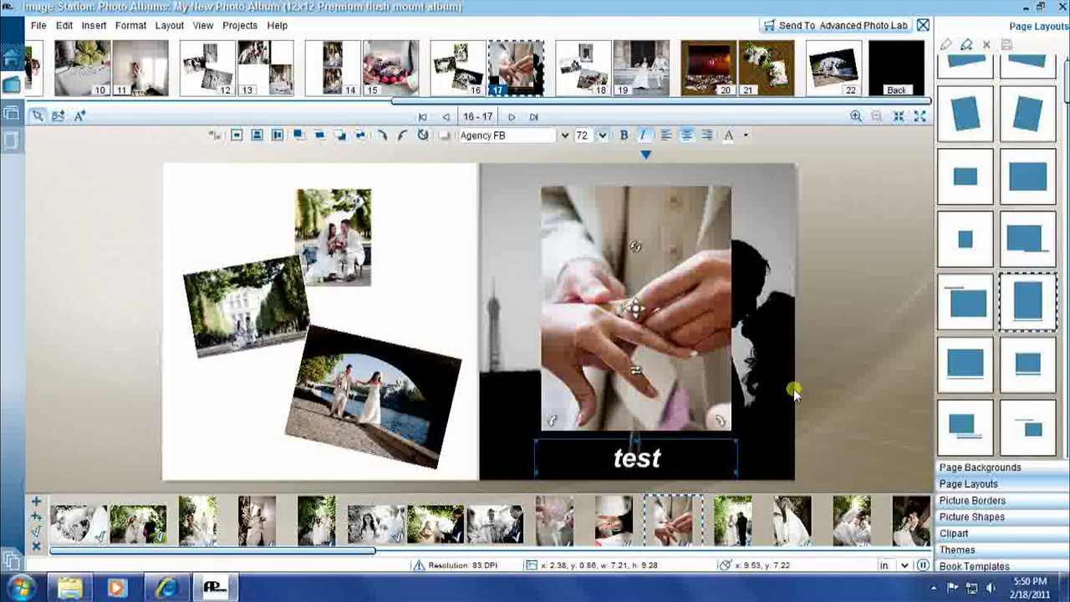
pyautogui.click(785, 264)
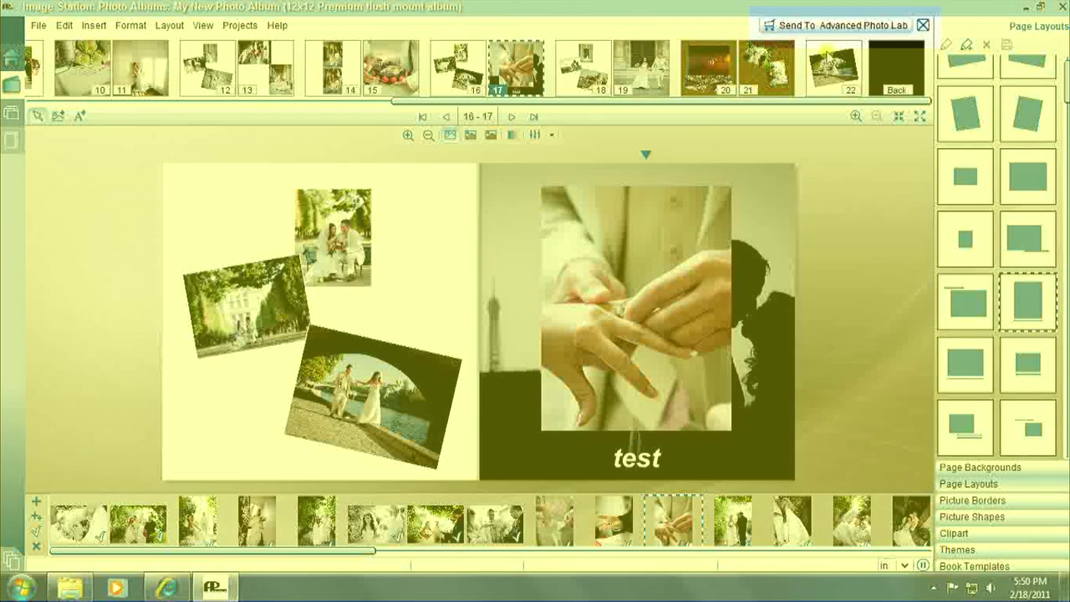